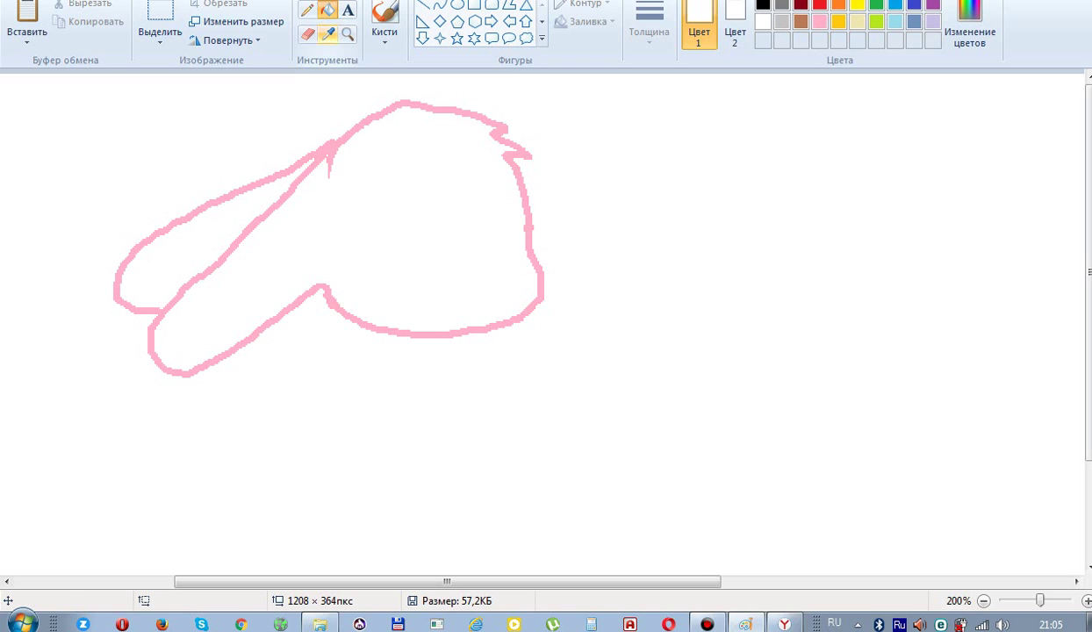
Draw a short pink Pencil mark just below the head outline as the start of the neck
click(307, 9)
click(819, 21)
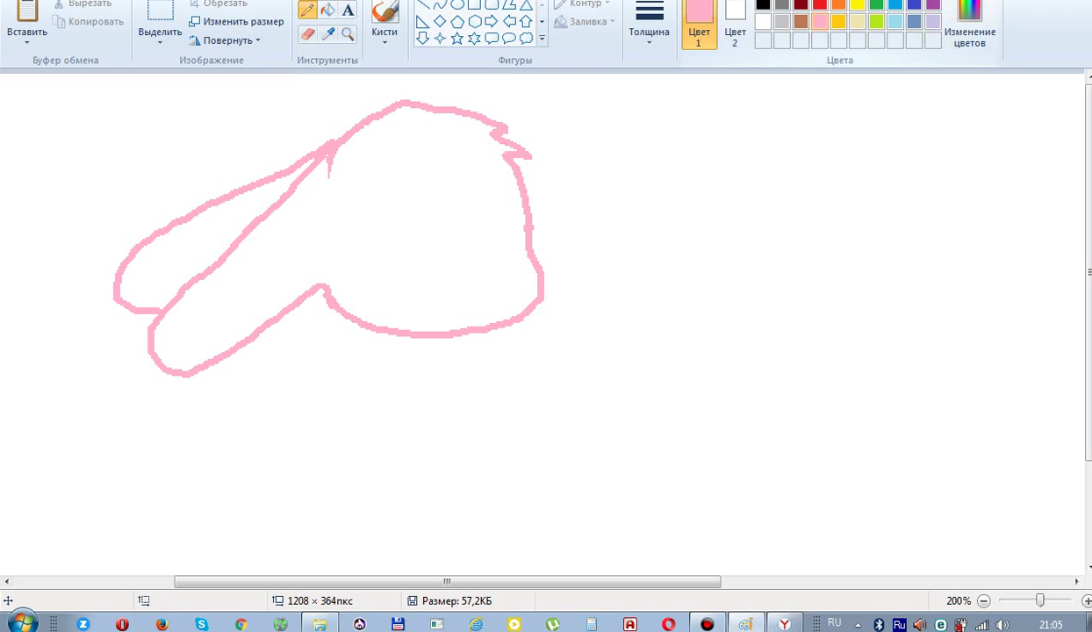
drag(1088, 272, 1088, 304)
scroll(395, 264, down, 2)
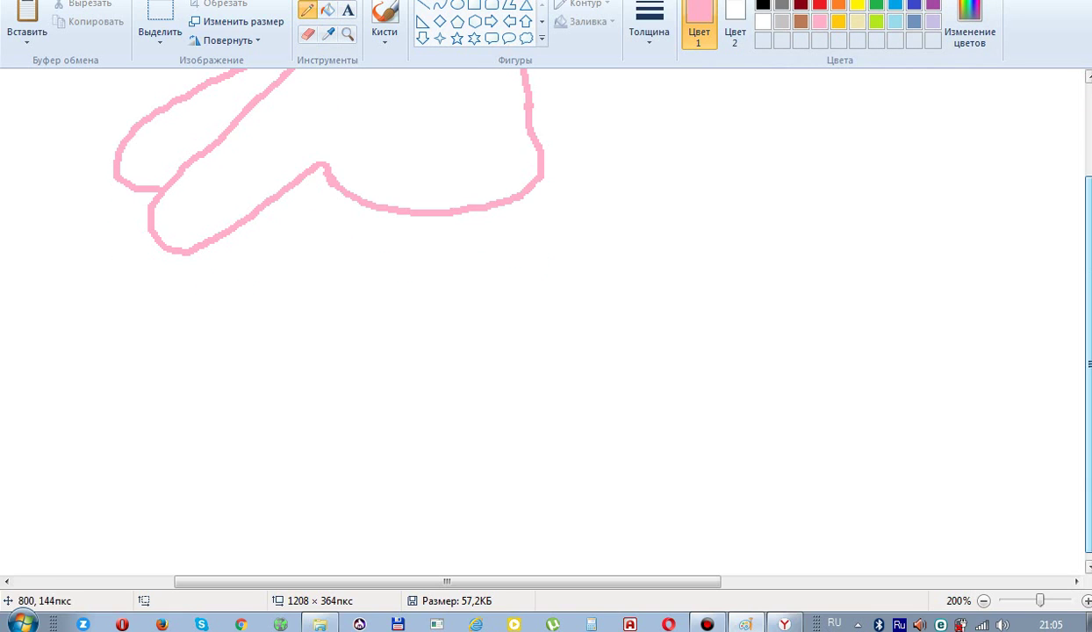
click(419, 218)
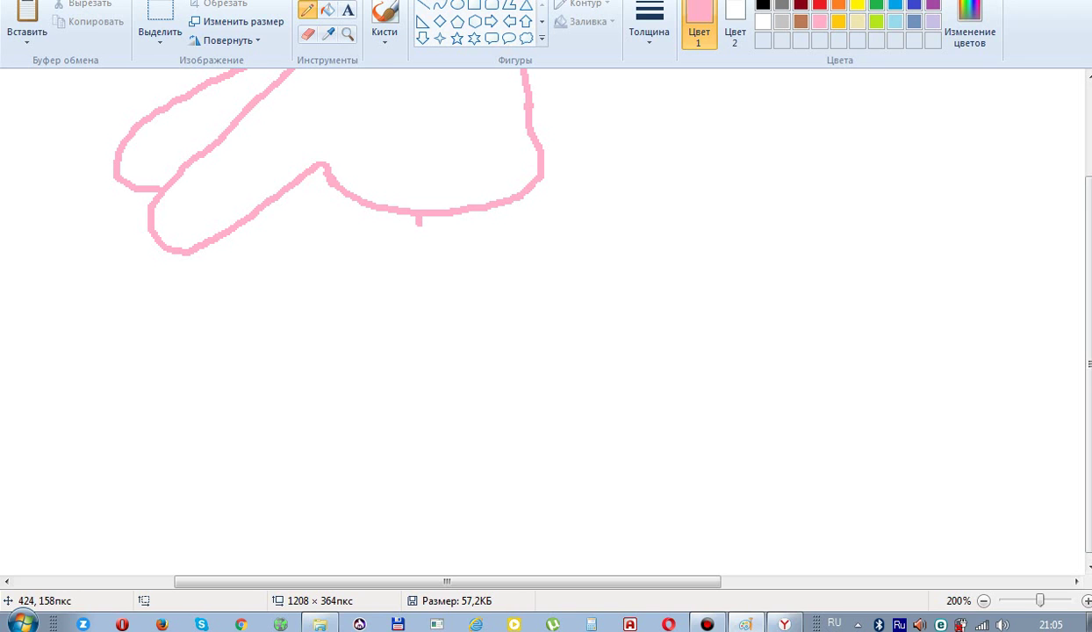
Extend the canvas downward to 1208 × 480 px to make room for the body
click(123, 1)
click(84, 22)
click(85, 22)
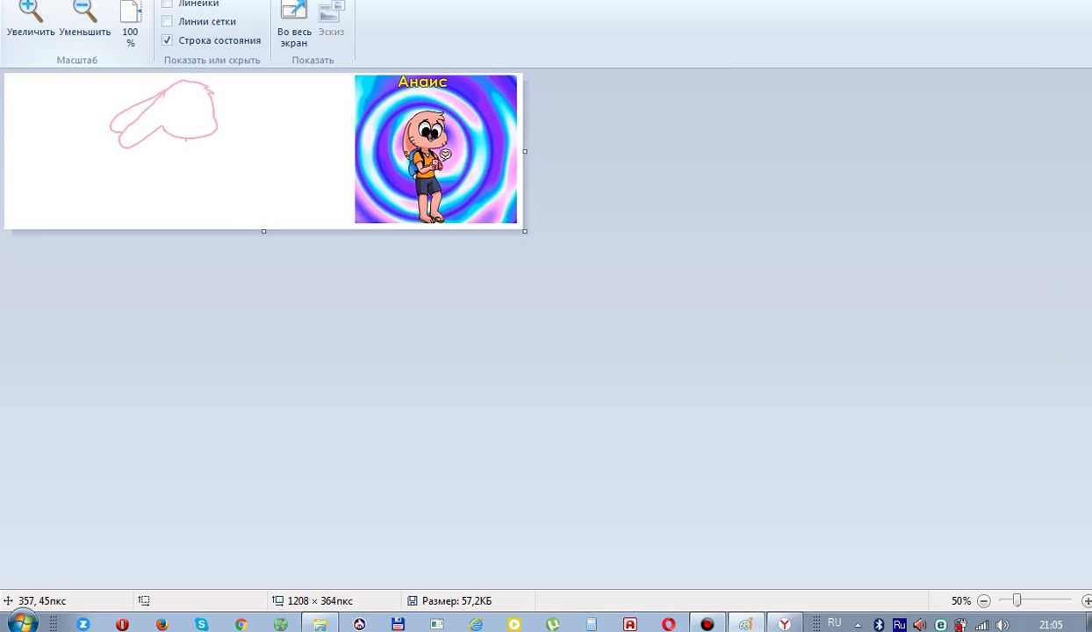
drag(263, 231, 263, 281)
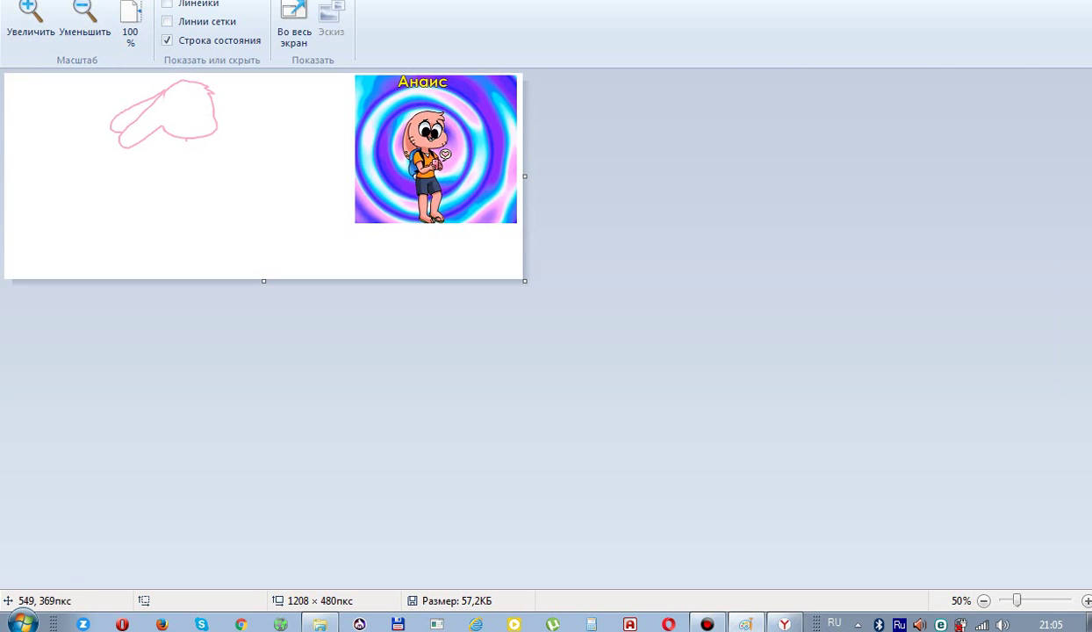
click(70, 1)
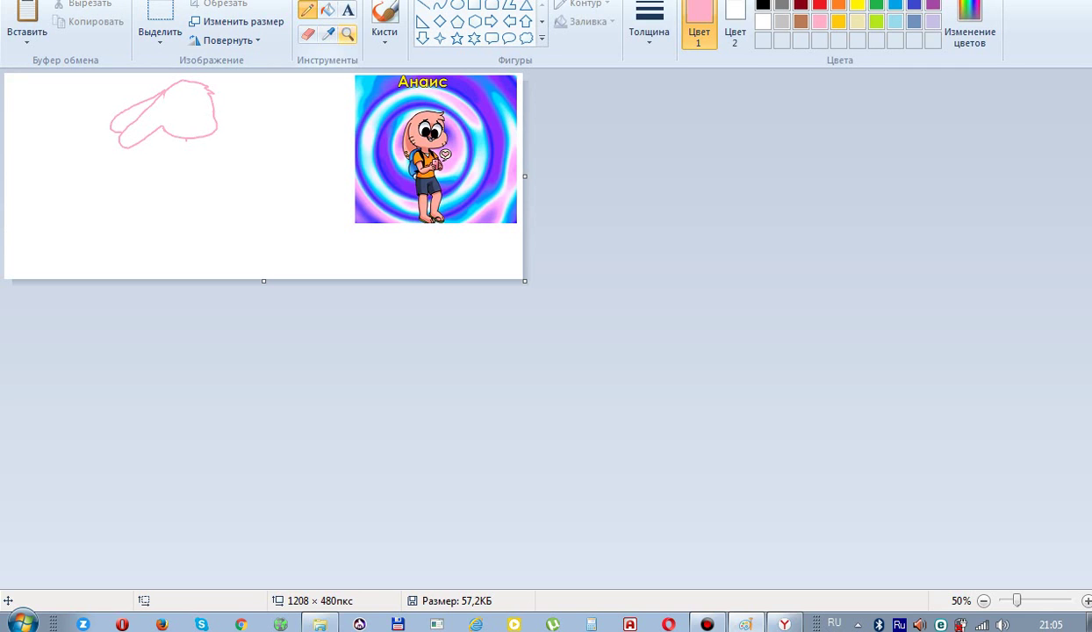
Draw the body's right outline in pink Pencil from the neck past the hip, around the right foot and up the inner leg
click(347, 34)
click(253, 184)
click(353, 217)
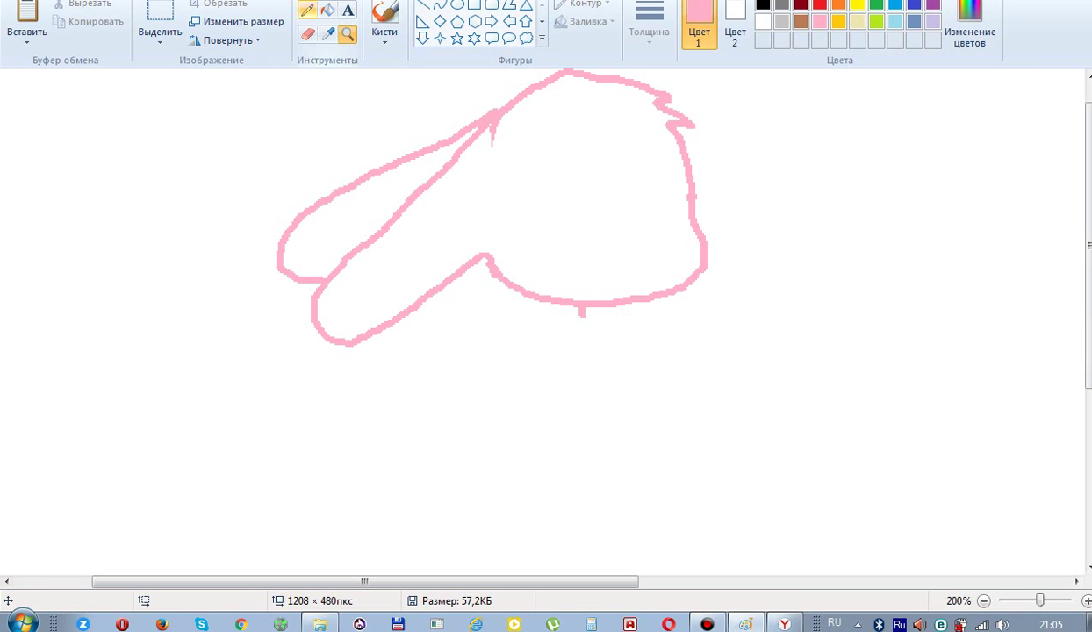
click(307, 9)
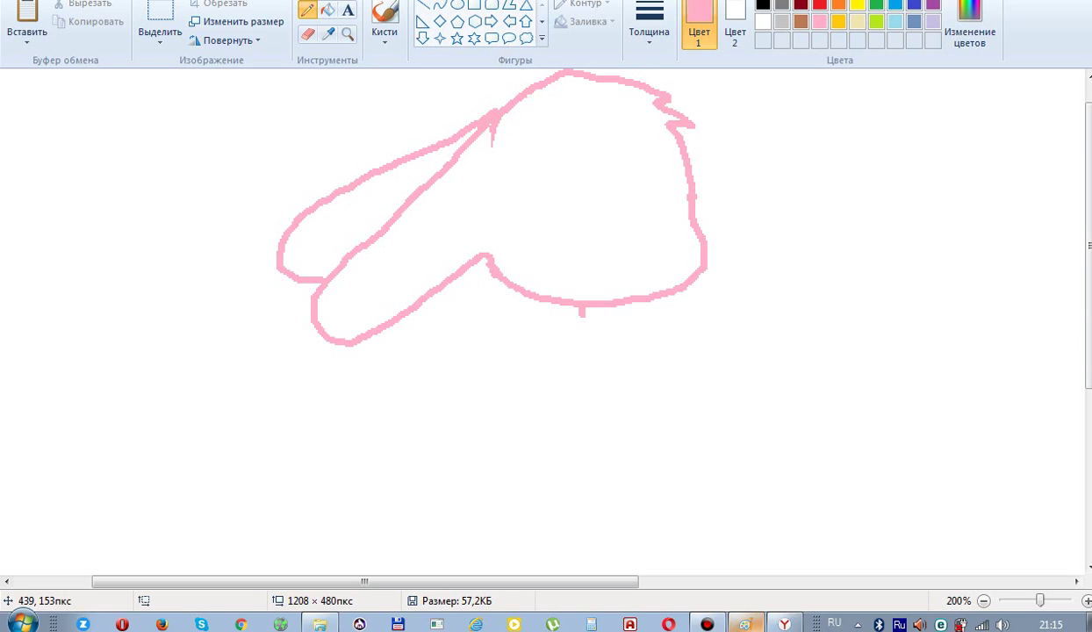
mouse_move(605, 304)
mouse_down()
mouse_move(635, 391)
mouse_move(628, 416)
mouse_up()
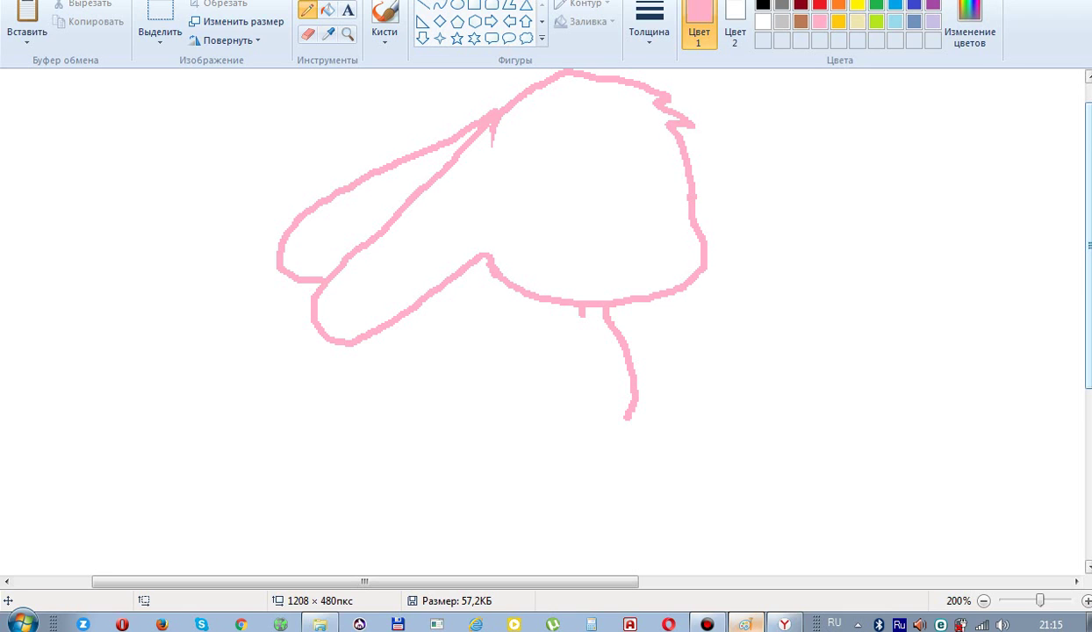
scroll(544, 316, down, 6)
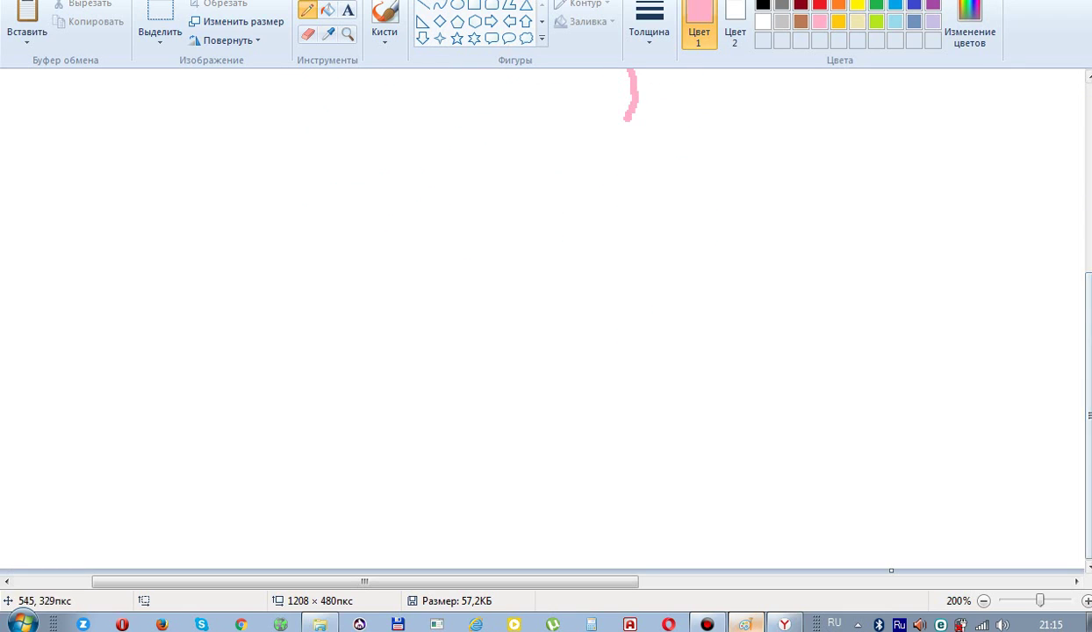
mouse_move(628, 117)
mouse_down()
mouse_move(622, 160)
mouse_move(661, 248)
mouse_move(665, 331)
mouse_move(639, 512)
mouse_move(615, 550)
mouse_move(590, 555)
mouse_move(610, 384)
mouse_move(600, 331)
mouse_move(571, 299)
mouse_up()
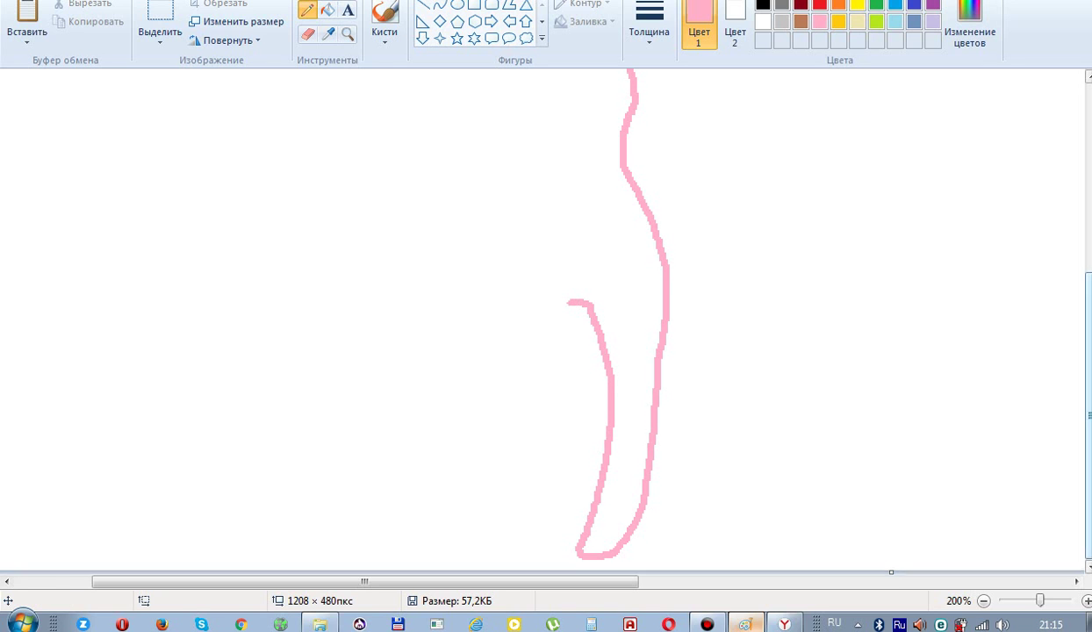
Draw the left side of the torso in pink from the neck mark down to the hip
scroll(1062, 272, up, 4)
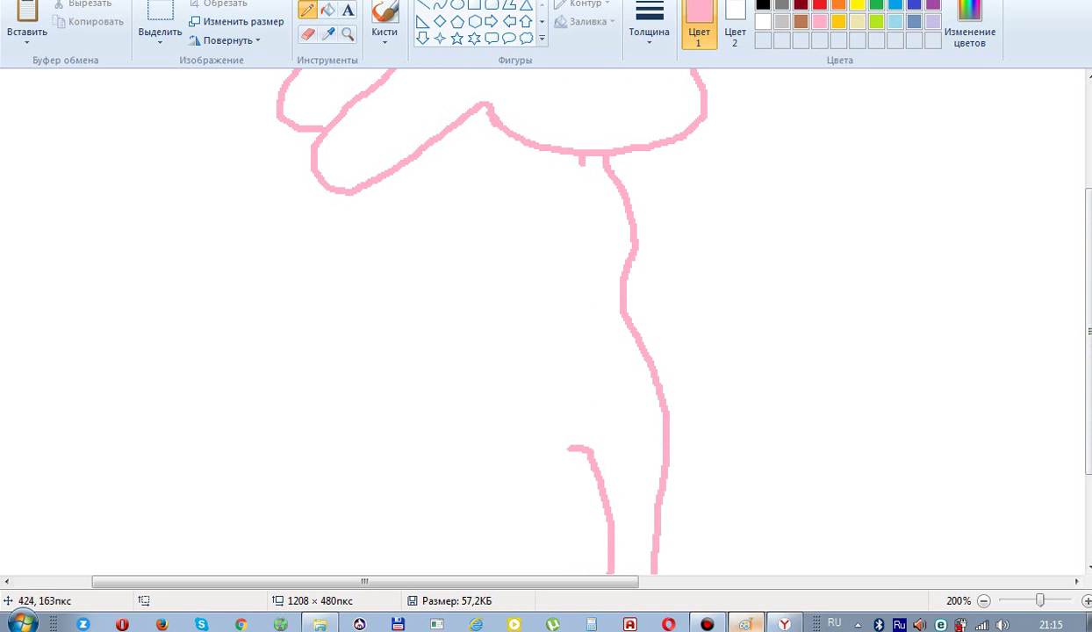
mouse_move(581, 157)
mouse_down()
mouse_move(523, 203)
mouse_move(517, 247)
mouse_up()
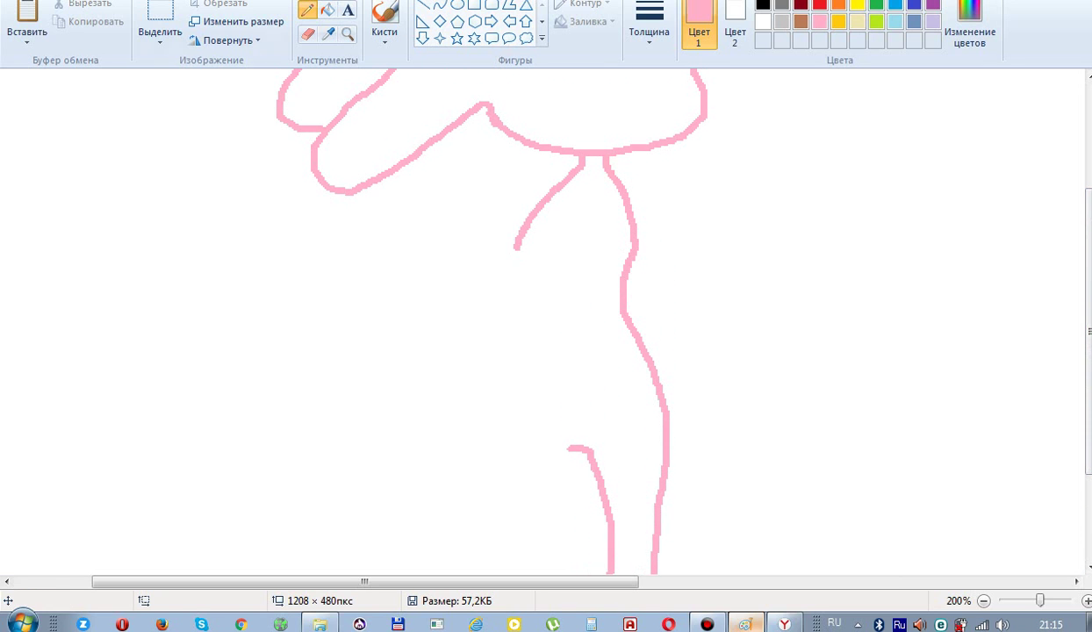
key(ctrl+z)
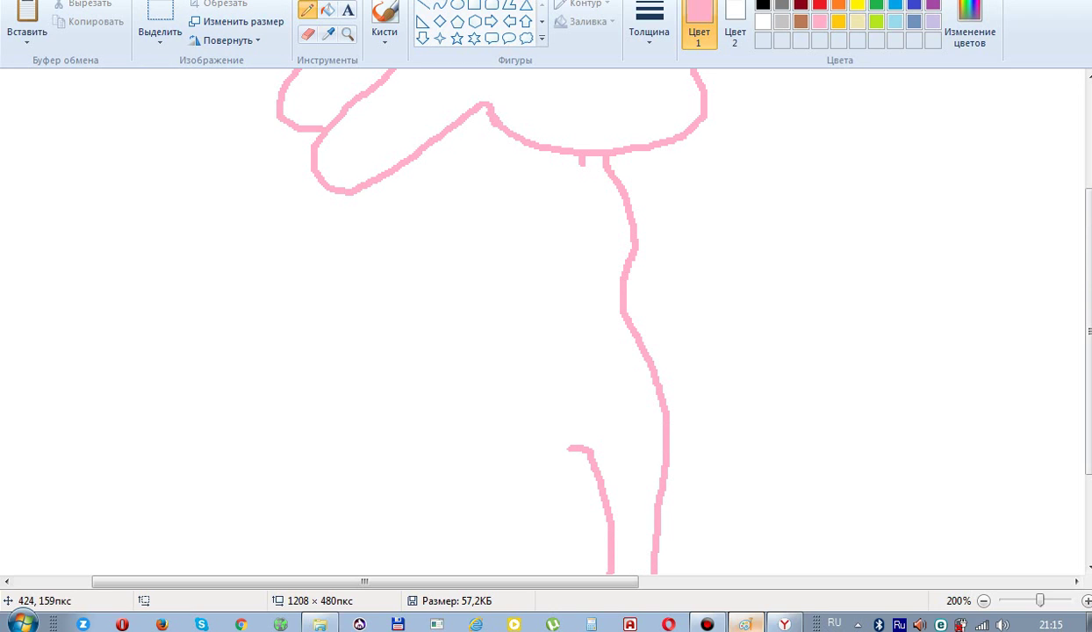
mouse_move(581, 158)
mouse_down()
mouse_move(548, 180)
mouse_move(534, 211)
mouse_move(512, 434)
mouse_up()
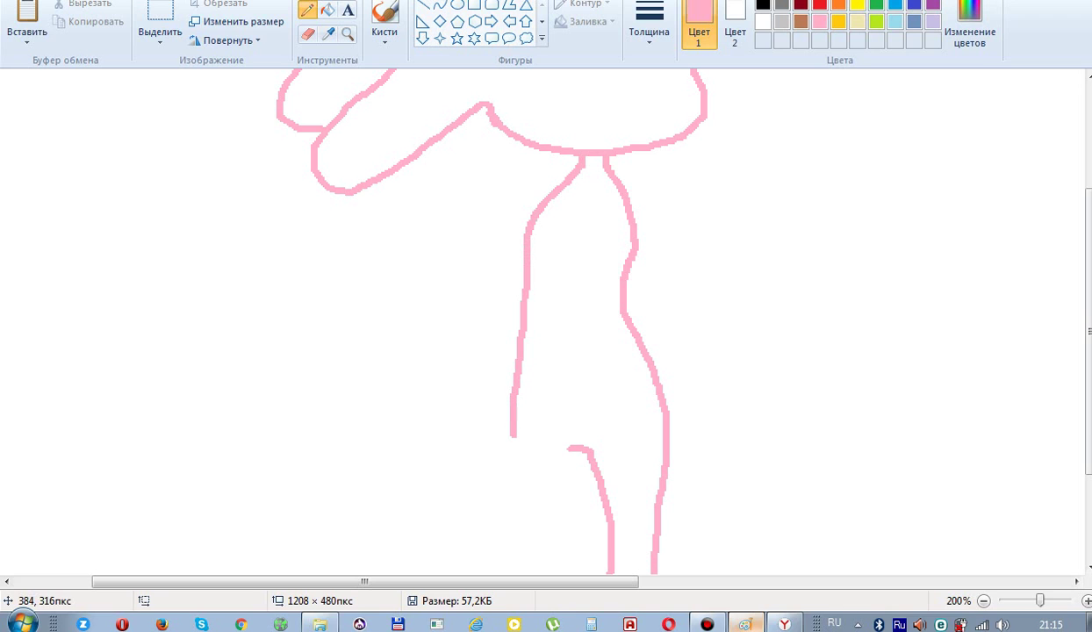
Erase the middle of the torso's left line and redraw it curving inward to form a waist
click(307, 33)
mouse_move(509, 316)
mouse_down()
mouse_move(526, 345)
mouse_move(525, 287)
mouse_move(518, 300)
mouse_move(516, 290)
mouse_move(541, 305)
mouse_move(525, 283)
mouse_move(514, 376)
mouse_up()
click(306, 9)
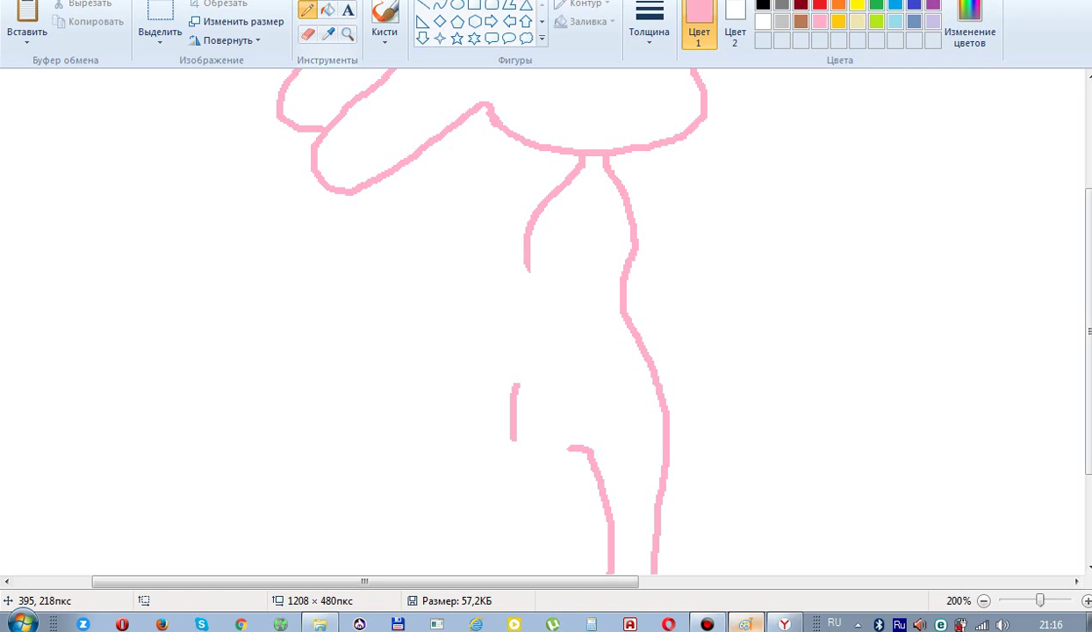
mouse_move(528, 268)
mouse_down()
mouse_move(545, 341)
mouse_move(514, 386)
mouse_up()
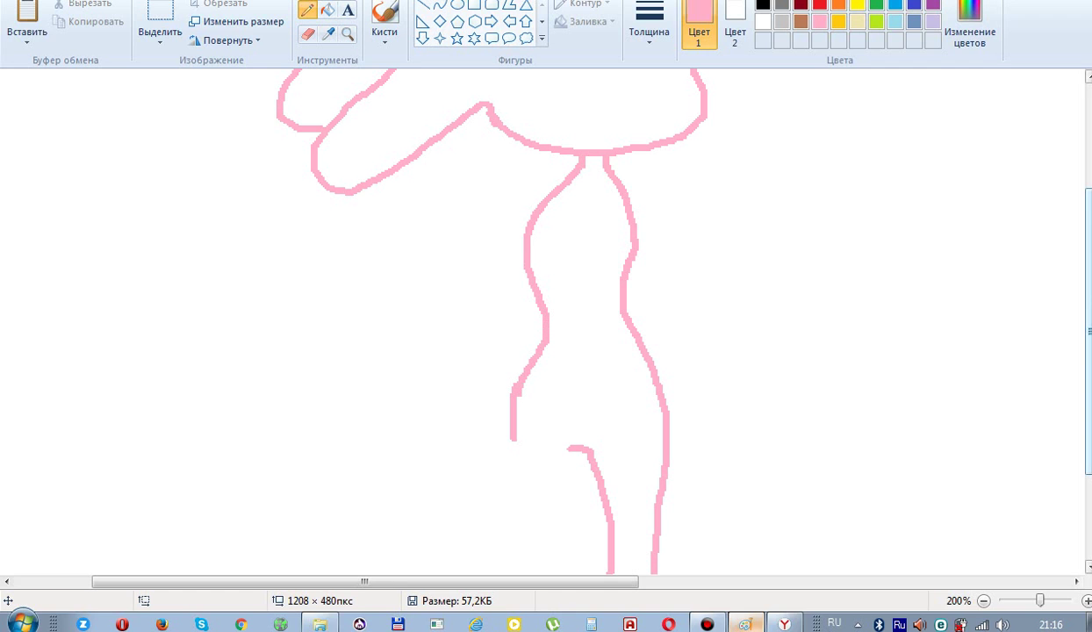
Outline the left leg and foot from the hip up to the crotch, and add a short toe line on each foot
scroll(544, 325, down, 3)
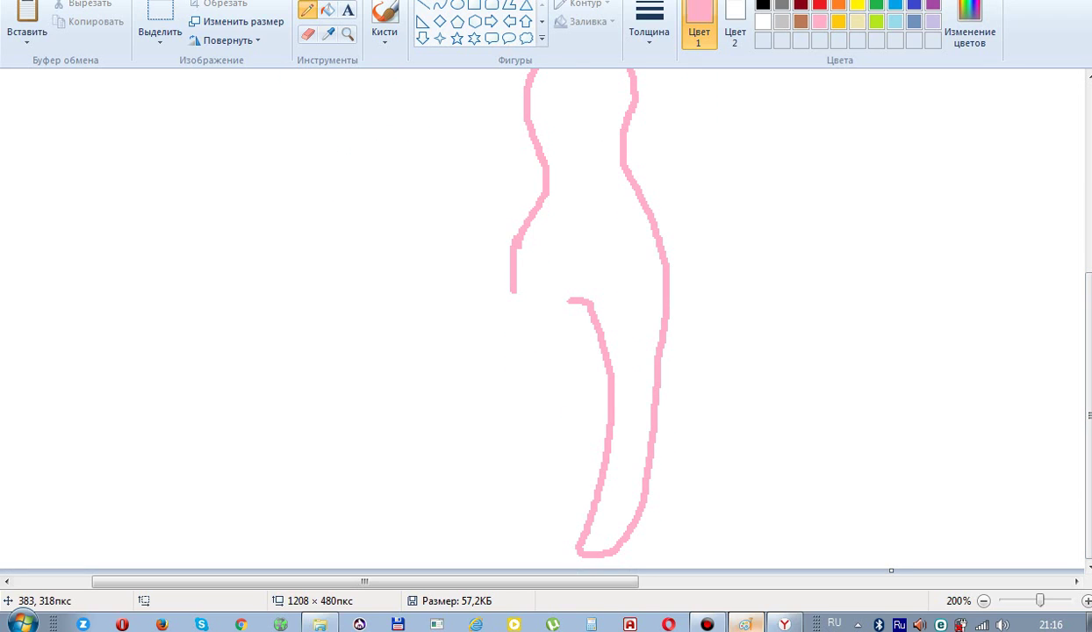
mouse_move(512, 291)
mouse_down()
mouse_move(537, 366)
mouse_move(537, 433)
mouse_move(499, 549)
mouse_move(537, 551)
mouse_move(557, 516)
mouse_move(600, 407)
mouse_move(602, 362)
mouse_up()
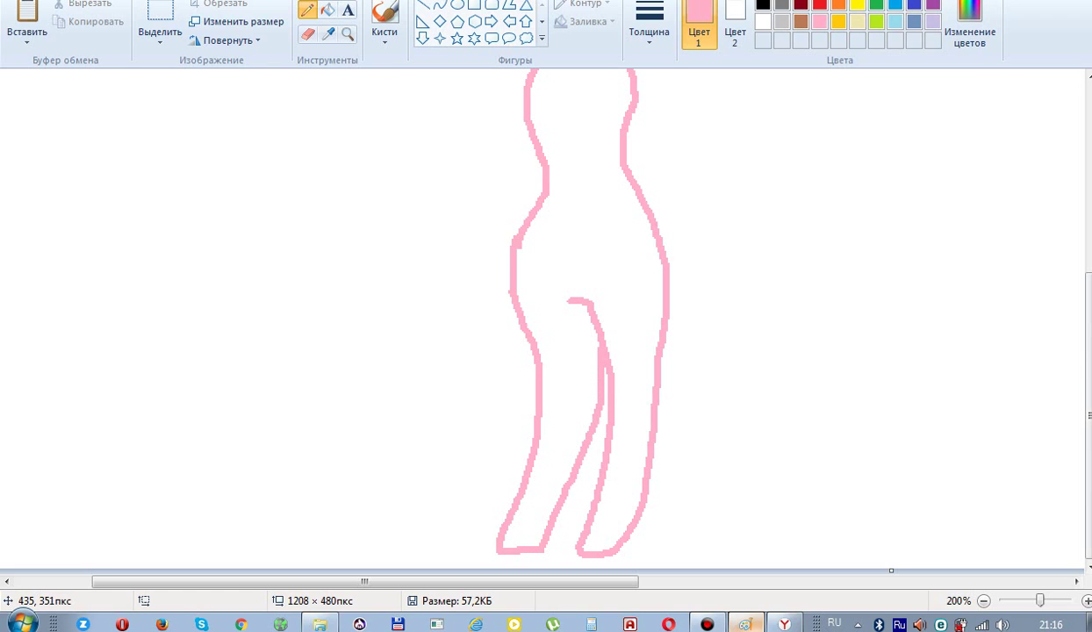
drag(515, 549, 517, 532)
drag(587, 547, 601, 535)
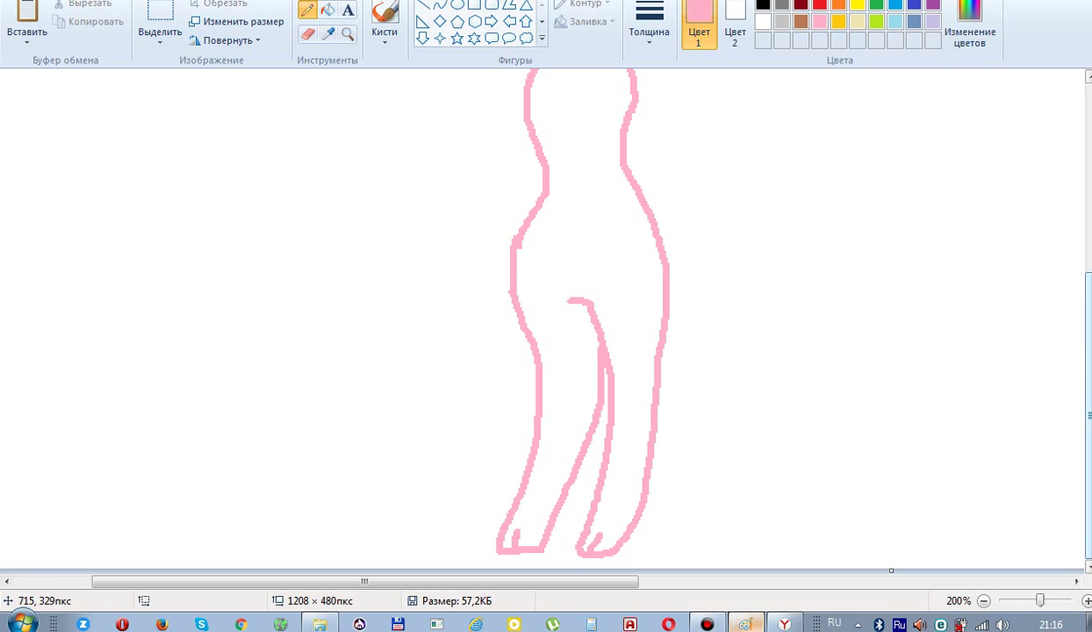
scroll(531, 312, up, 3)
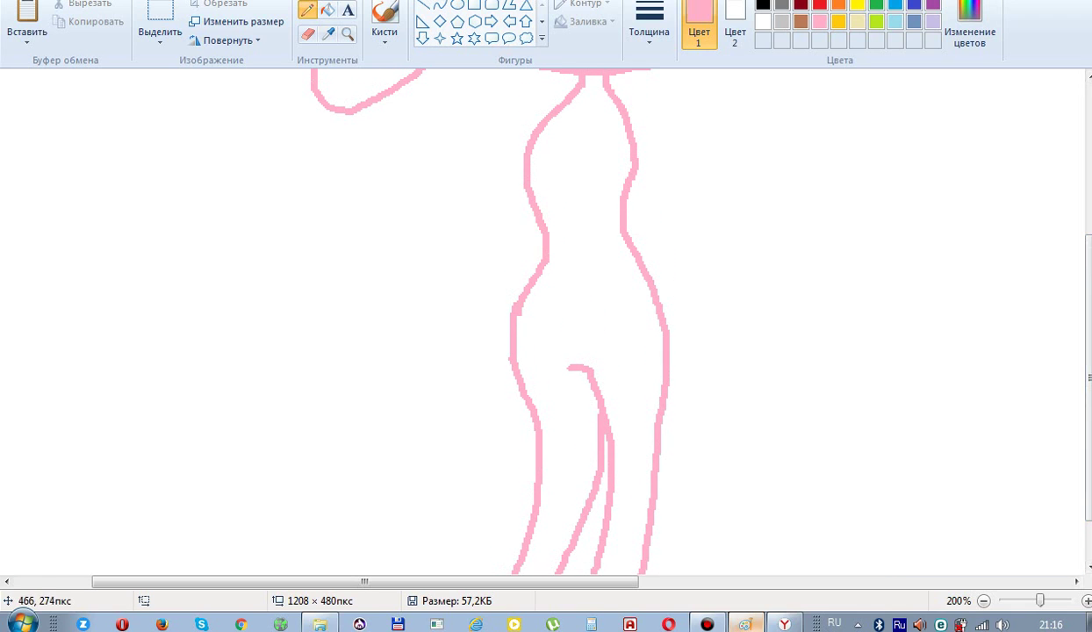
mouse_move(650, 294)
mouse_down()
mouse_move(684, 281)
mouse_move(709, 302)
mouse_move(680, 362)
mouse_up()
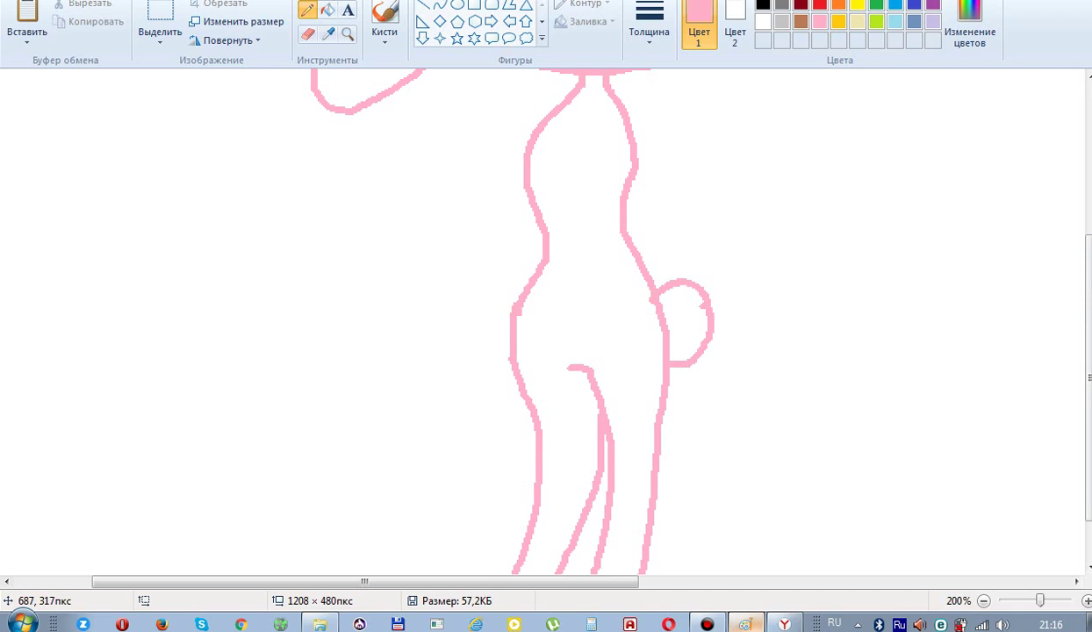
scroll(544, 321, up, 8)
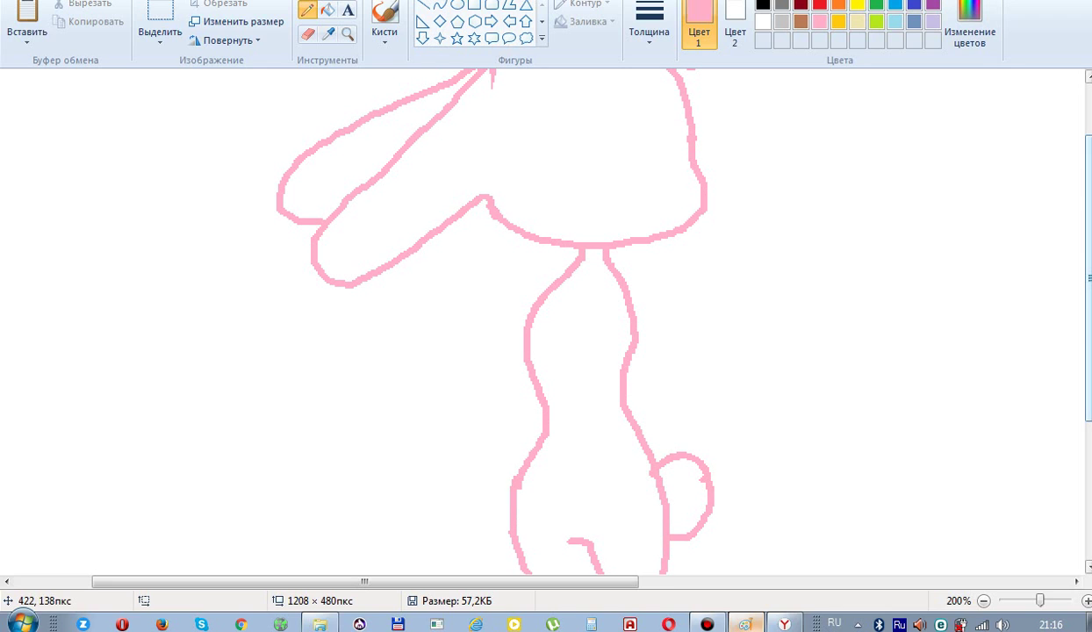
key(ctrl+z)
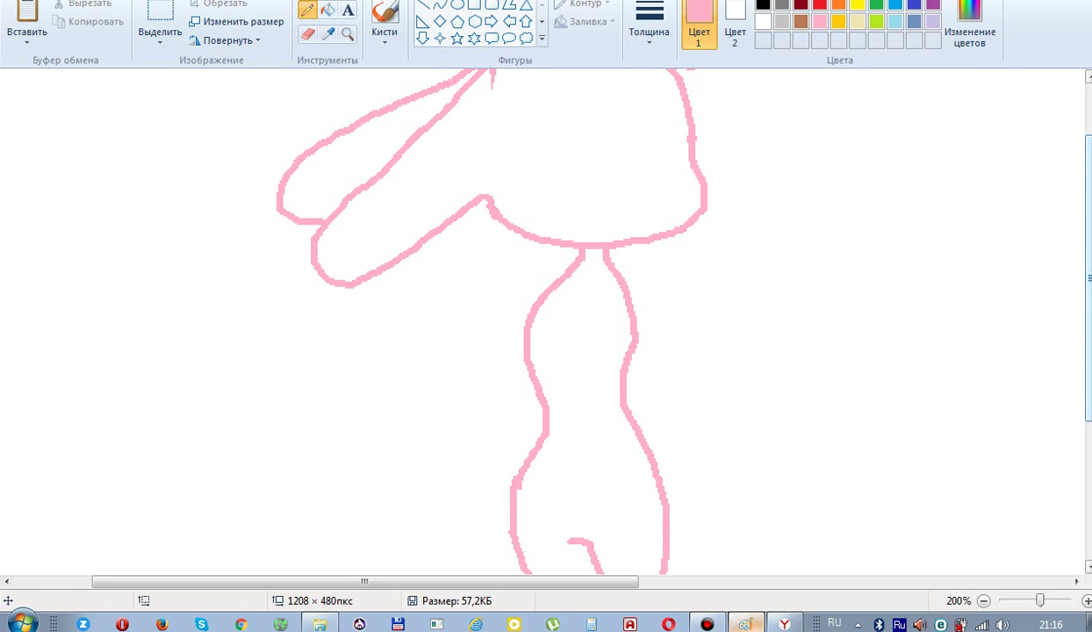
click(307, 33)
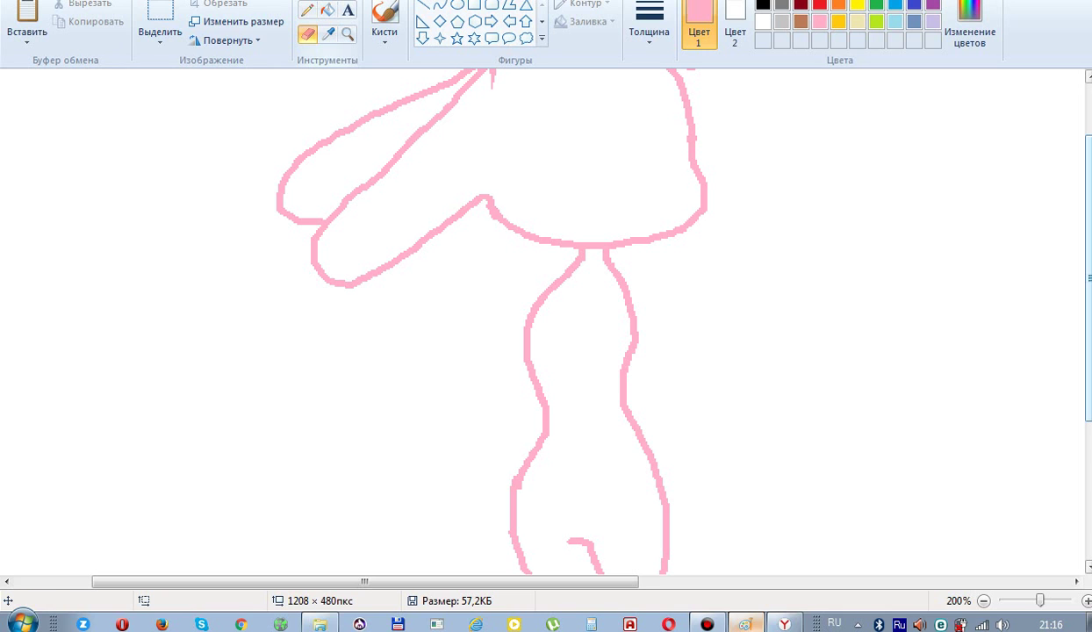
scroll(545, 316, down, 3)
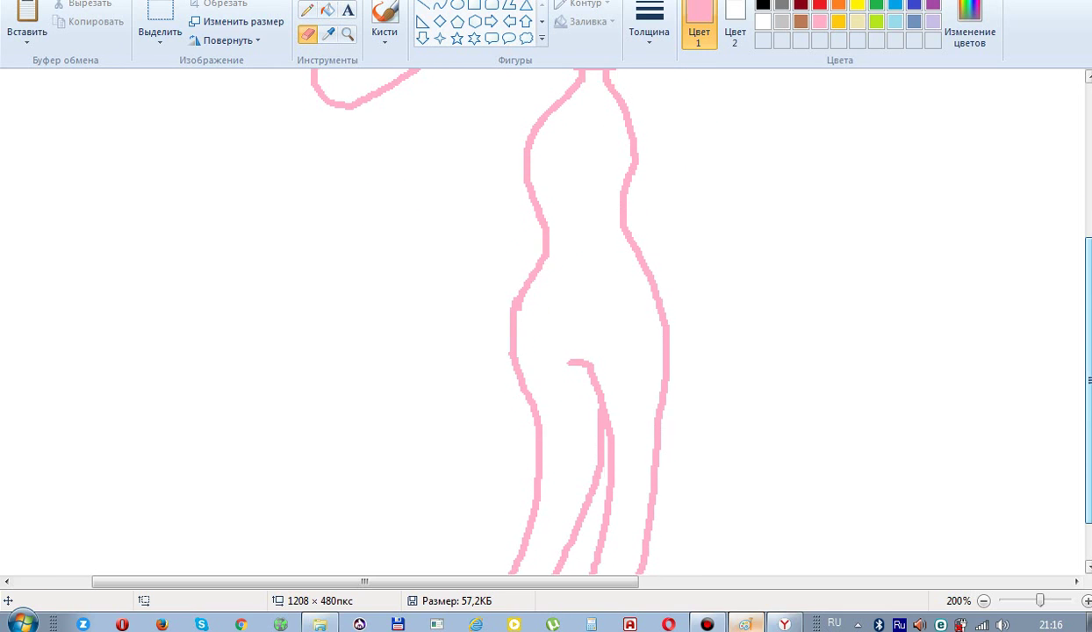
scroll(544, 315, up, 4)
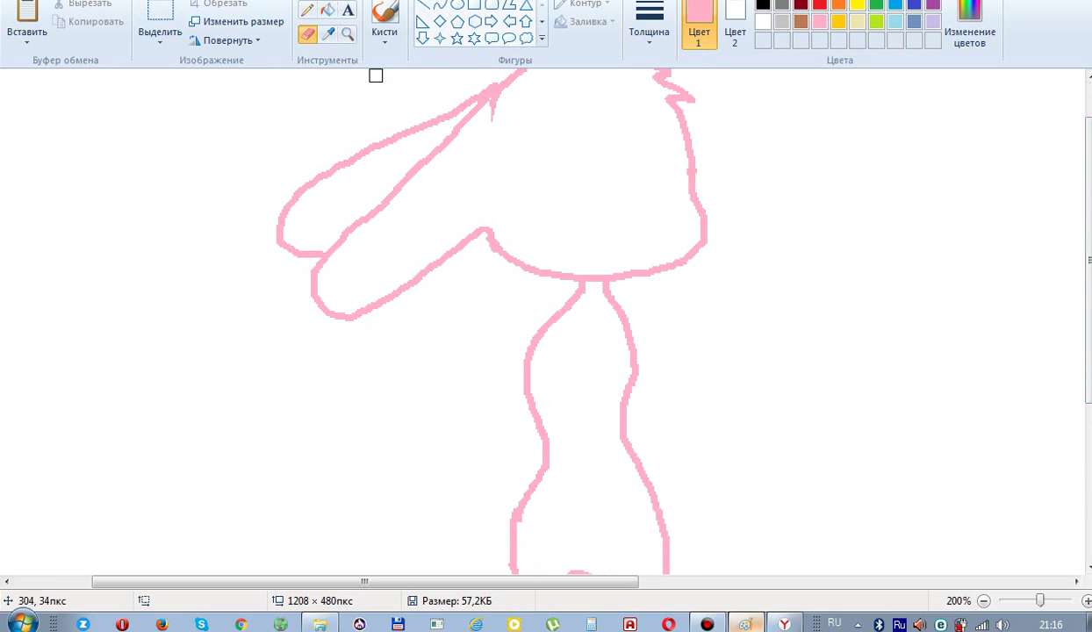
Draw the right arm in pink, bent at the elbow and raised, with a hand showing two extended fingers
click(306, 9)
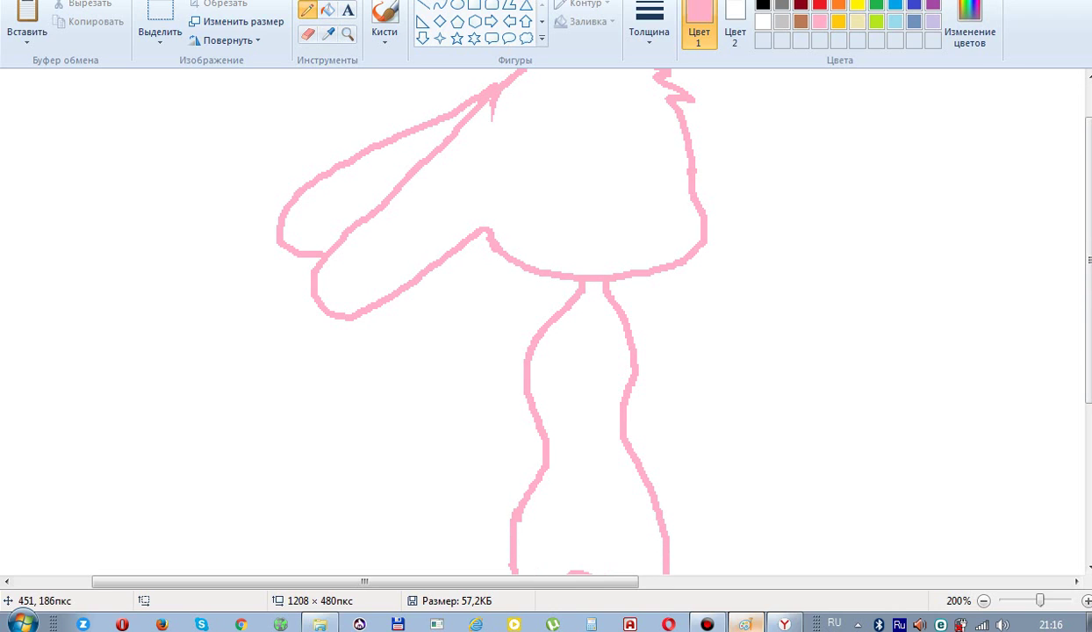
mouse_move(624, 332)
mouse_down()
mouse_move(672, 416)
mouse_move(727, 289)
mouse_up()
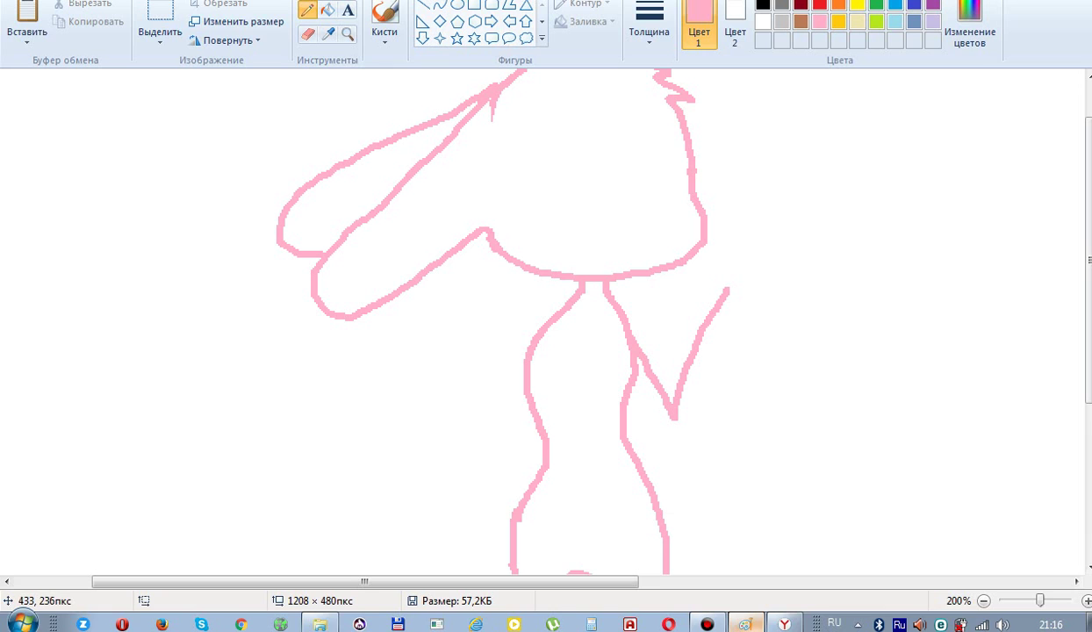
mouse_move(625, 394)
mouse_down()
mouse_move(645, 447)
mouse_move(673, 467)
mouse_move(716, 411)
mouse_move(772, 293)
mouse_move(761, 303)
mouse_up()
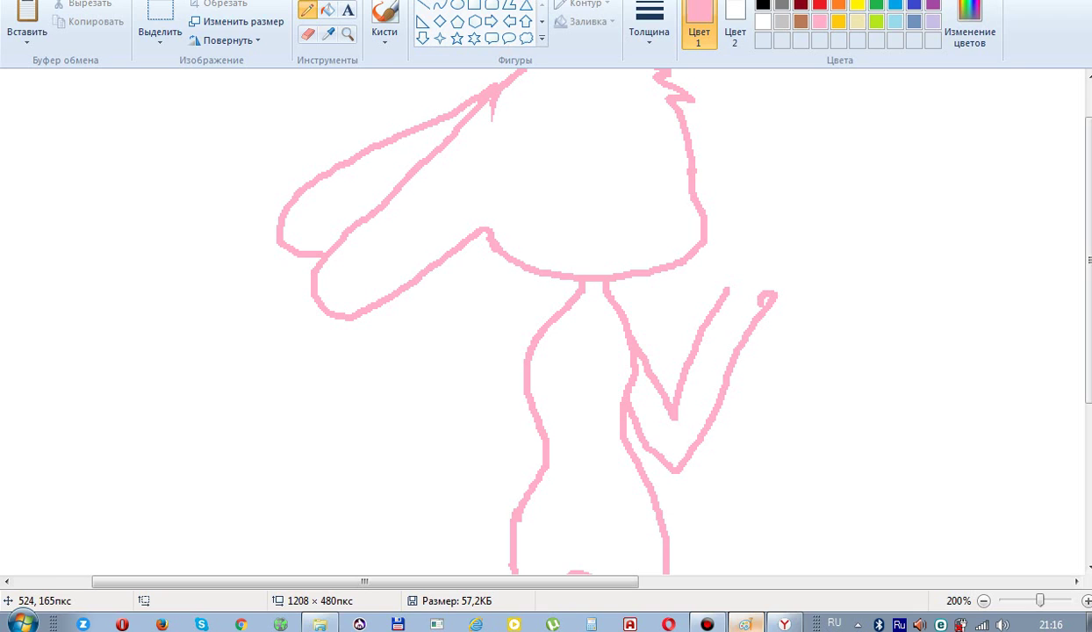
drag(755, 288, 767, 278)
mouse_move(722, 286)
mouse_down()
mouse_move(742, 245)
mouse_move(748, 265)
mouse_move(760, 245)
mouse_move(758, 272)
mouse_up()
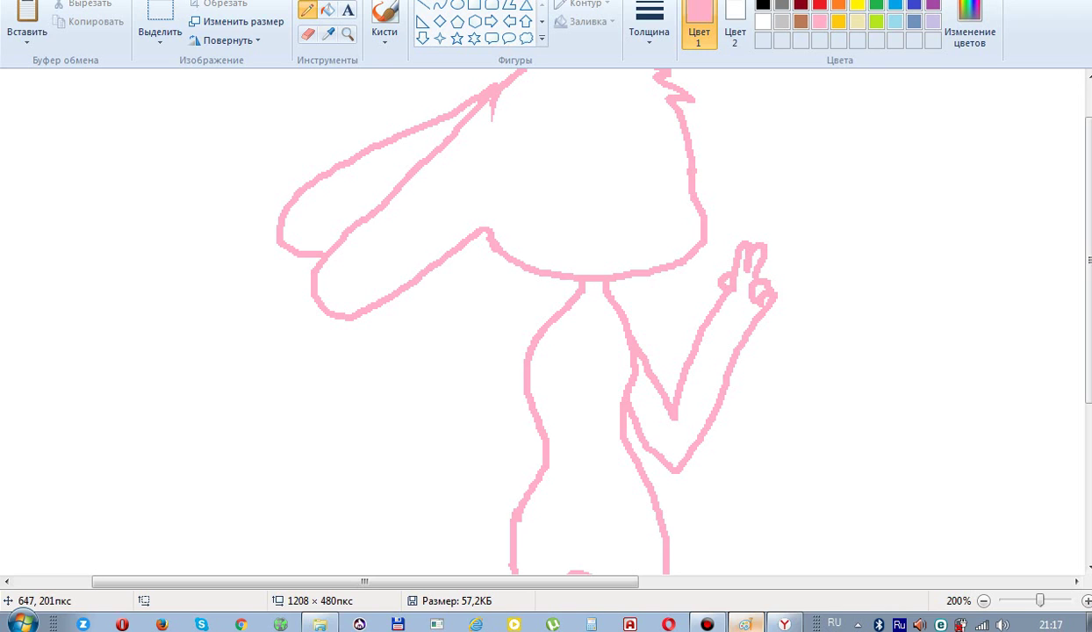
Erase the torso's left outline between the neck and the waist, leaving the hip line in place
drag(1087, 260, 1087, 296)
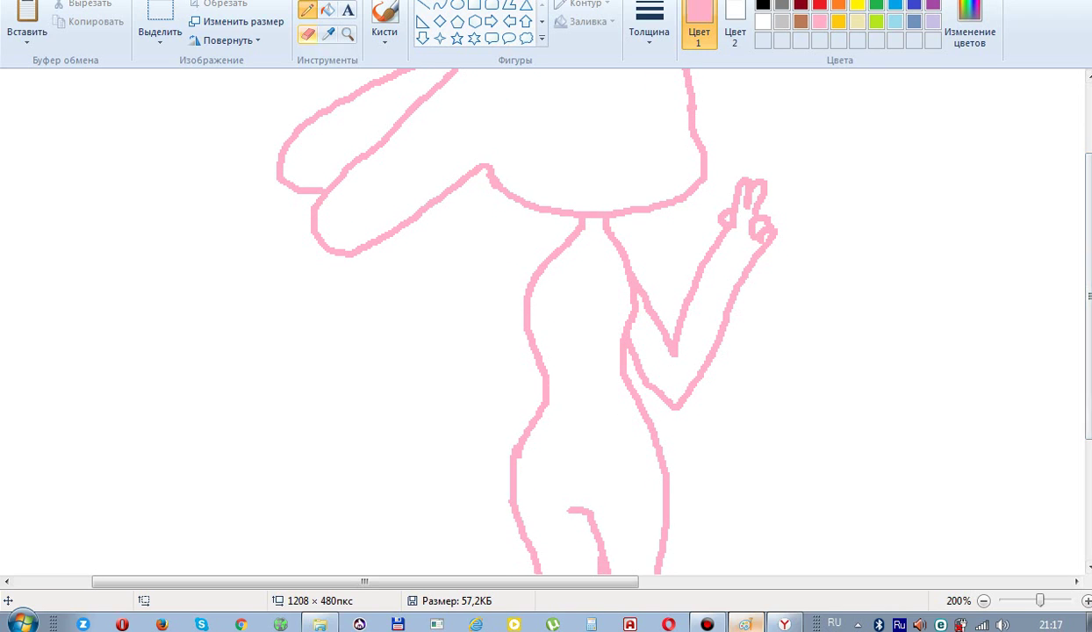
click(307, 34)
mouse_move(529, 375)
mouse_down()
mouse_move(524, 300)
mouse_move(542, 249)
mouse_move(543, 305)
mouse_move(560, 233)
mouse_up()
click(308, 11)
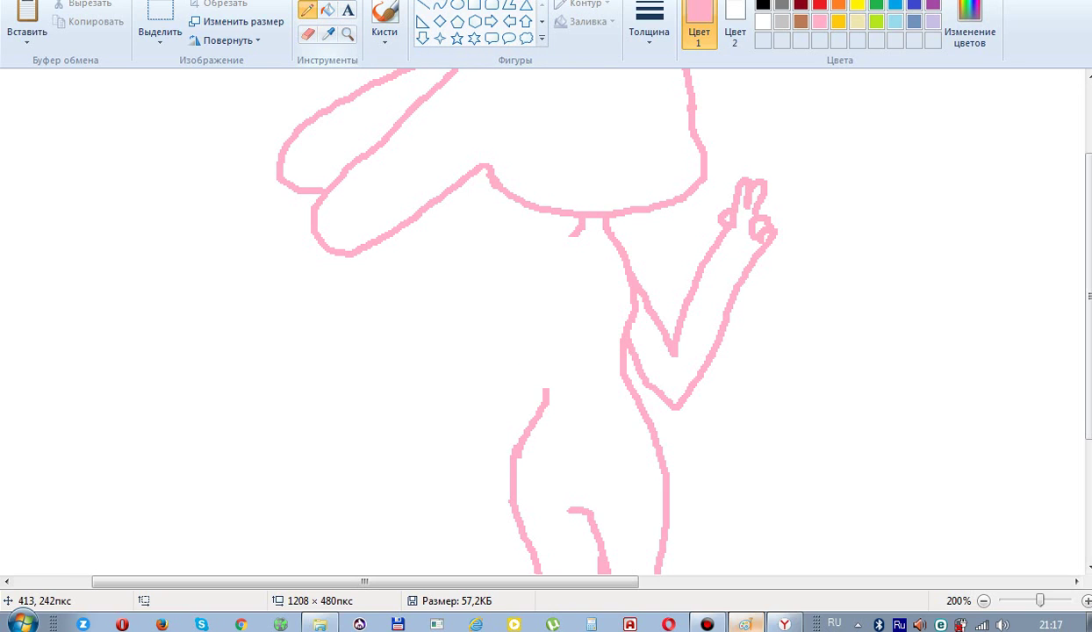
Redraw the torso's left outline from the neck to the waist and draw the left arm hanging from the shoulder to the hip
drag(543, 388, 531, 331)
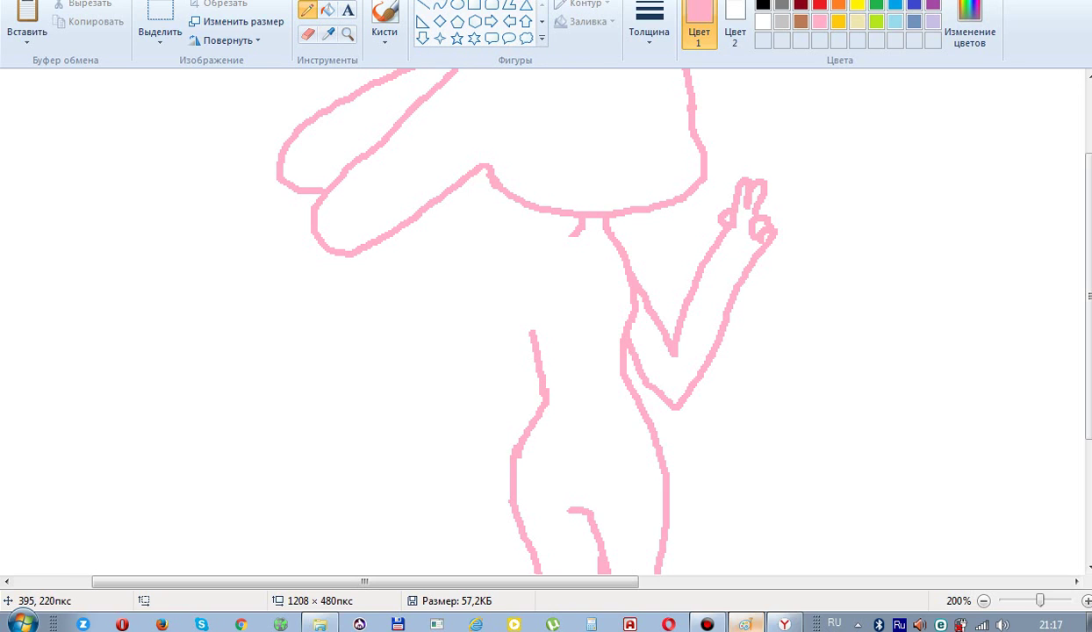
key(ctrl+z)
mouse_move(550, 387)
mouse_down()
mouse_move(549, 293)
mouse_move(583, 218)
mouse_move(518, 258)
mouse_move(498, 320)
mouse_move(501, 392)
mouse_up()
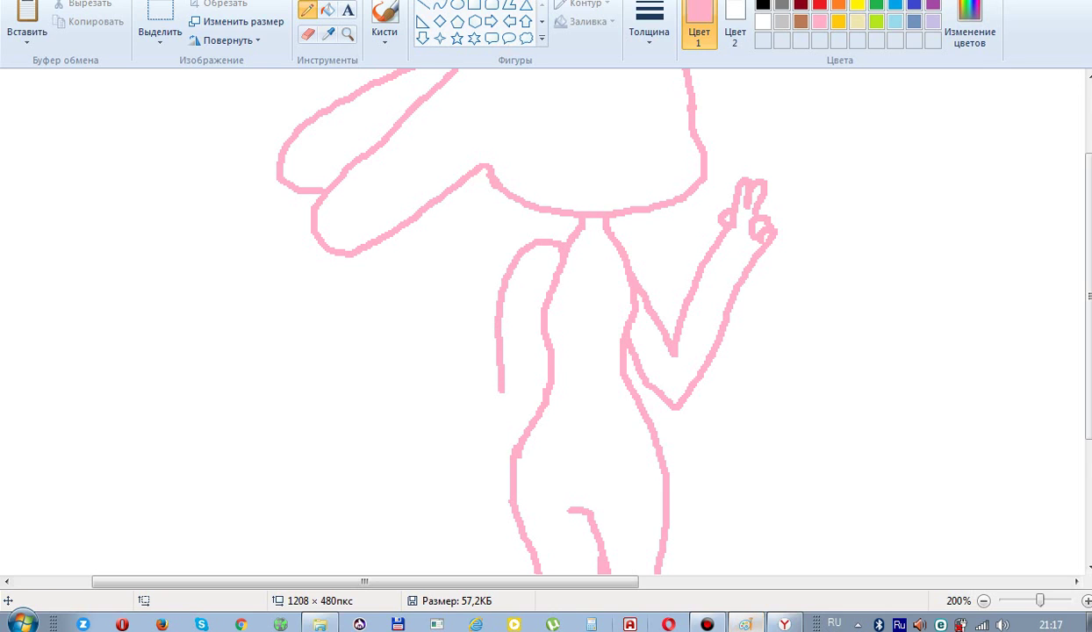
mouse_move(502, 393)
mouse_down()
mouse_move(522, 468)
mouse_move(534, 479)
mouse_move(571, 473)
mouse_move(544, 422)
mouse_move(533, 321)
mouse_up()
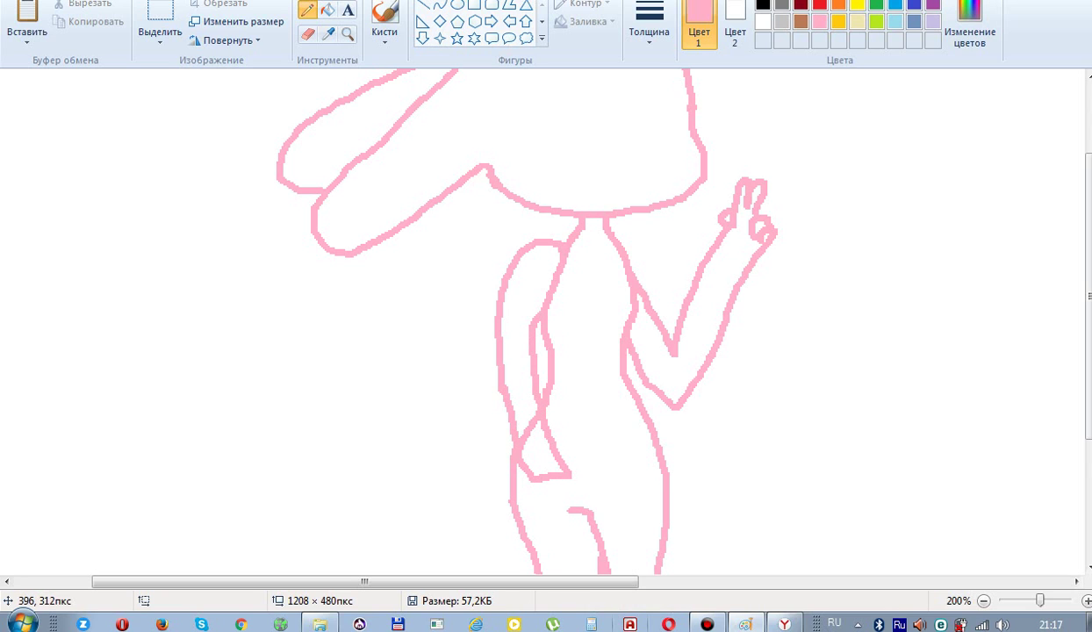
mouse_move(528, 482)
mouse_down()
mouse_move(546, 507)
mouse_move(565, 489)
mouse_up()
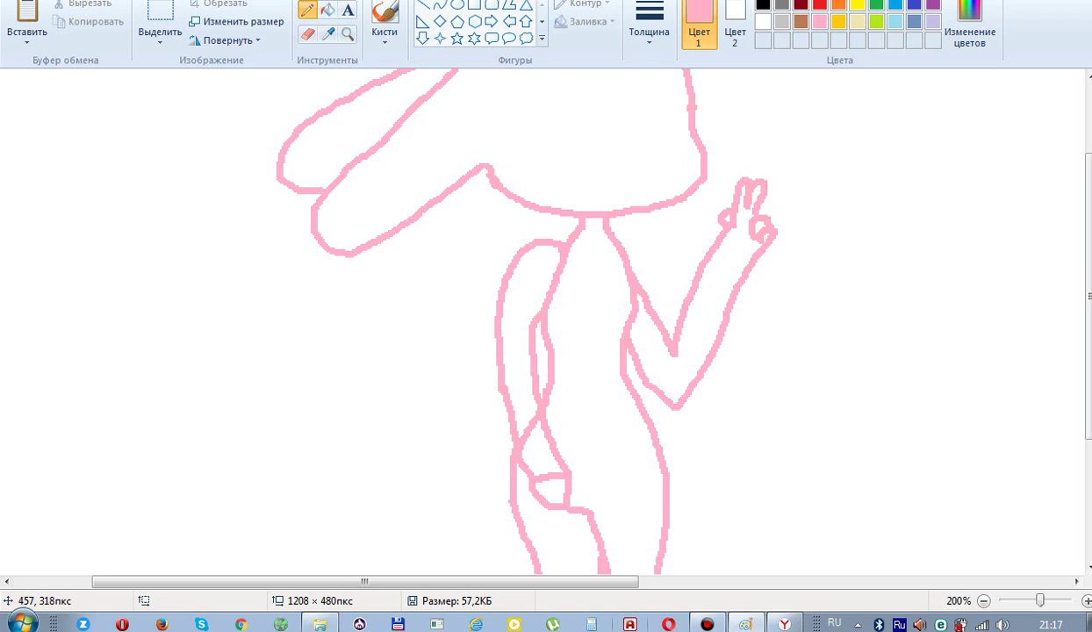
mouse_move(631, 497)
mouse_down()
mouse_move(615, 485)
mouse_move(651, 470)
mouse_move(627, 495)
mouse_up()
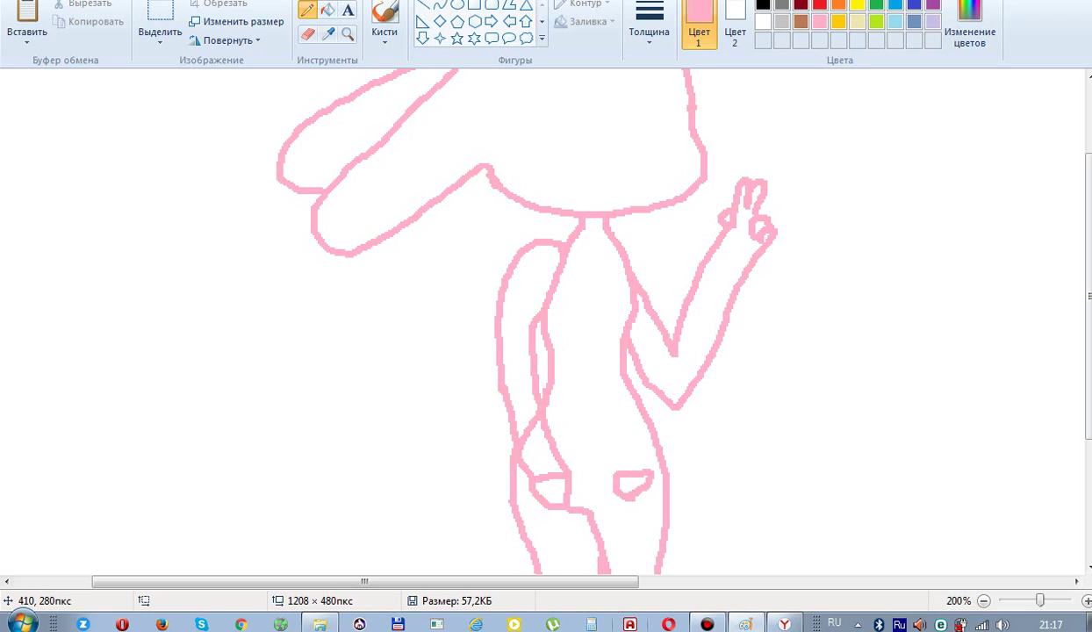
drag(546, 435, 646, 435)
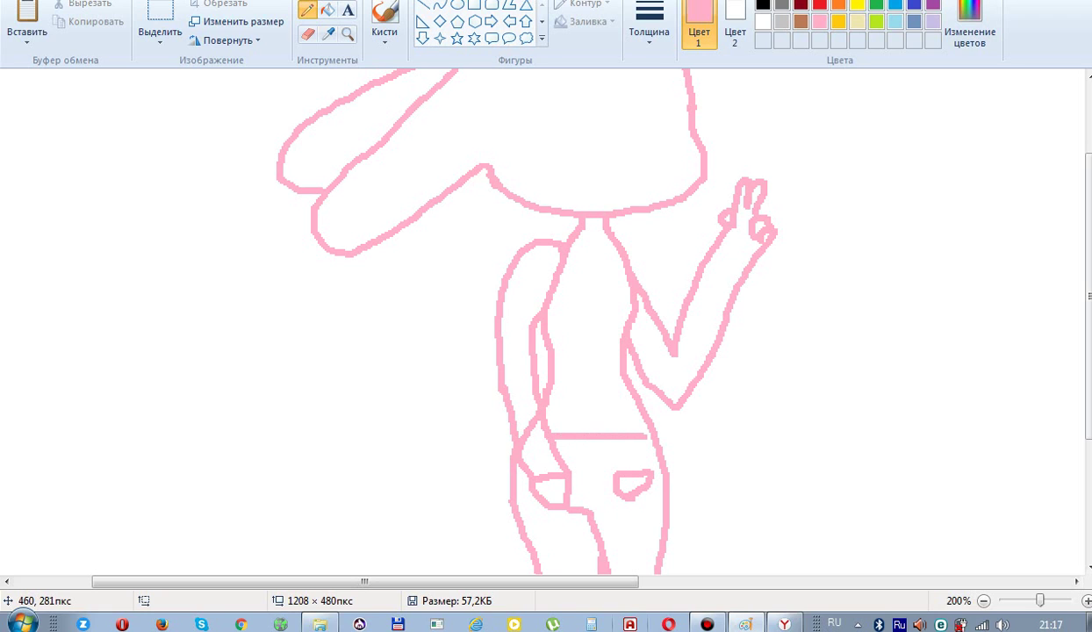
drag(1087, 281, 1087, 400)
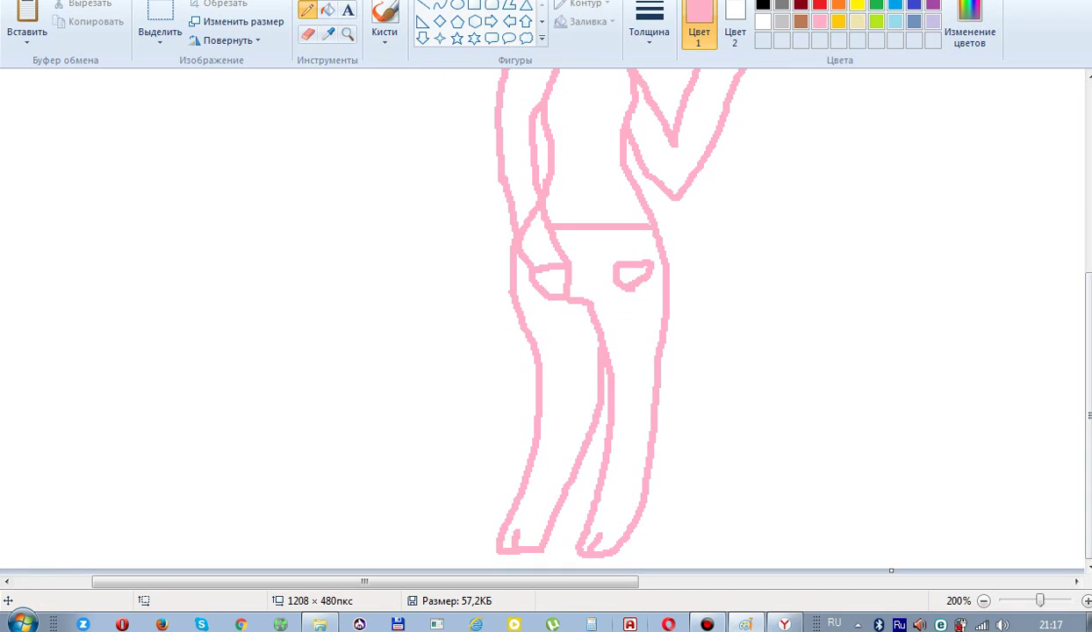
key(ctrl+z)
key(ctrl+z)
key(ctrl+z)
key(ctrl+z)
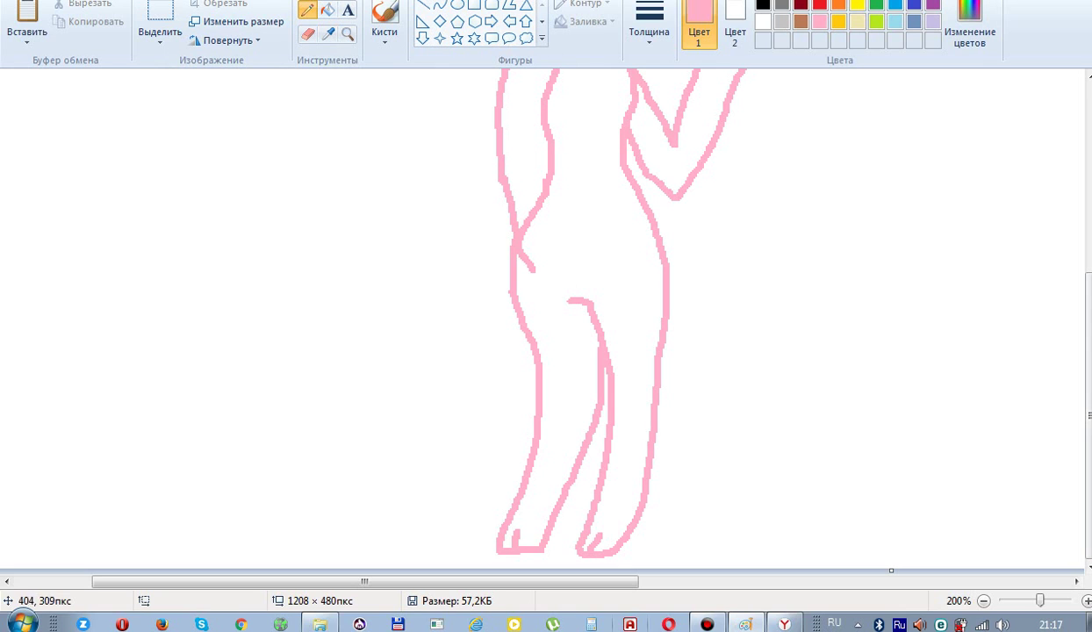
Draw the left arm's inner line ending in a rounded hand, and paint over the hip line crossing the arm in white
mouse_move(520, 268)
mouse_down()
mouse_move(538, 268)
mouse_move(544, 234)
mouse_move(532, 159)
mouse_up()
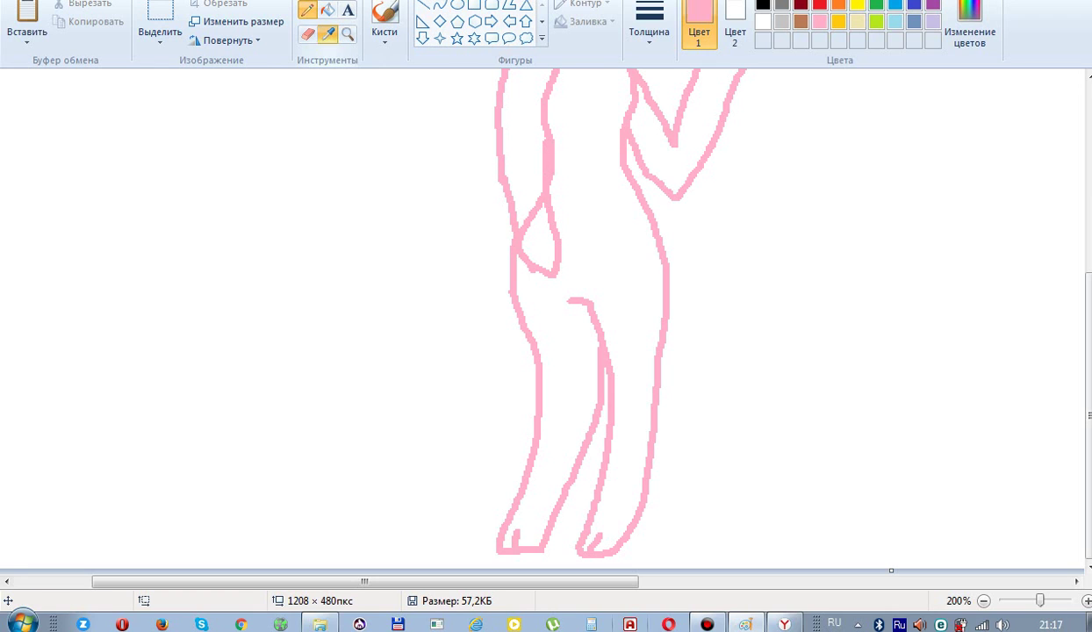
click(329, 33)
click(512, 226)
mouse_move(511, 227)
mouse_down()
mouse_move(535, 205)
mouse_move(530, 218)
mouse_up()
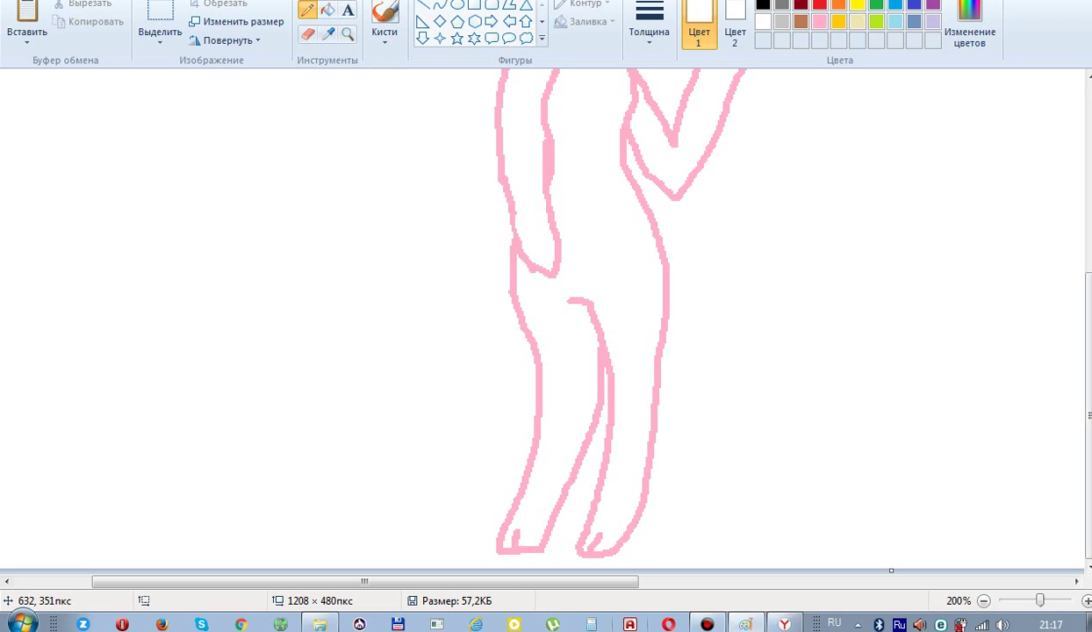
Sample the outline's pink and draw a small rounded tail on the right side of the hip
scroll(544, 321, up, 5)
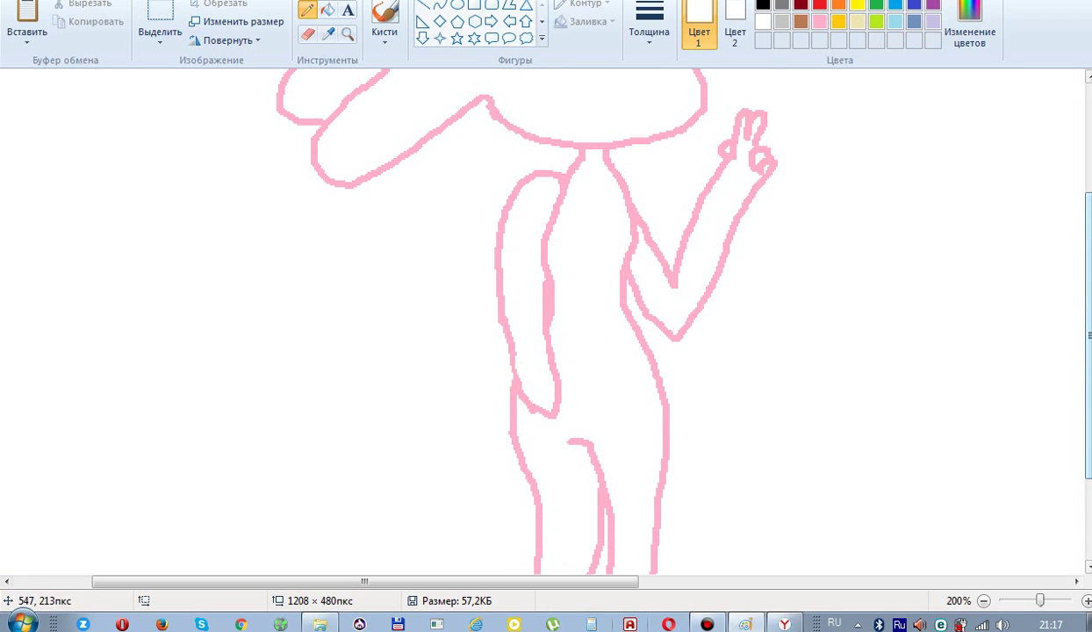
click(327, 33)
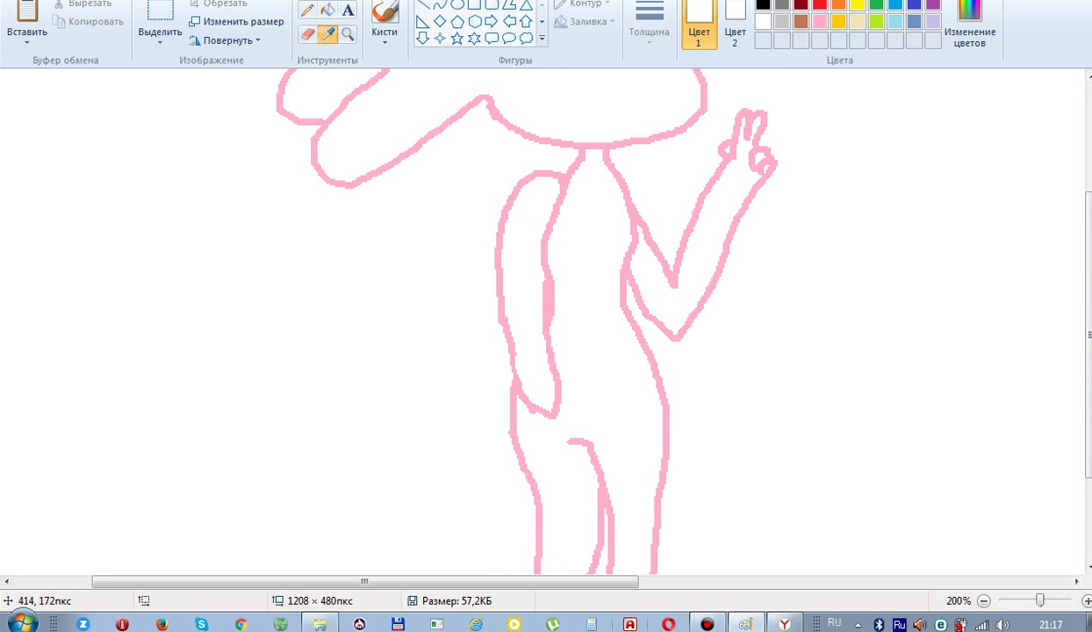
click(570, 168)
mouse_move(649, 356)
mouse_down()
mouse_move(684, 357)
mouse_move(702, 394)
mouse_move(666, 407)
mouse_up()
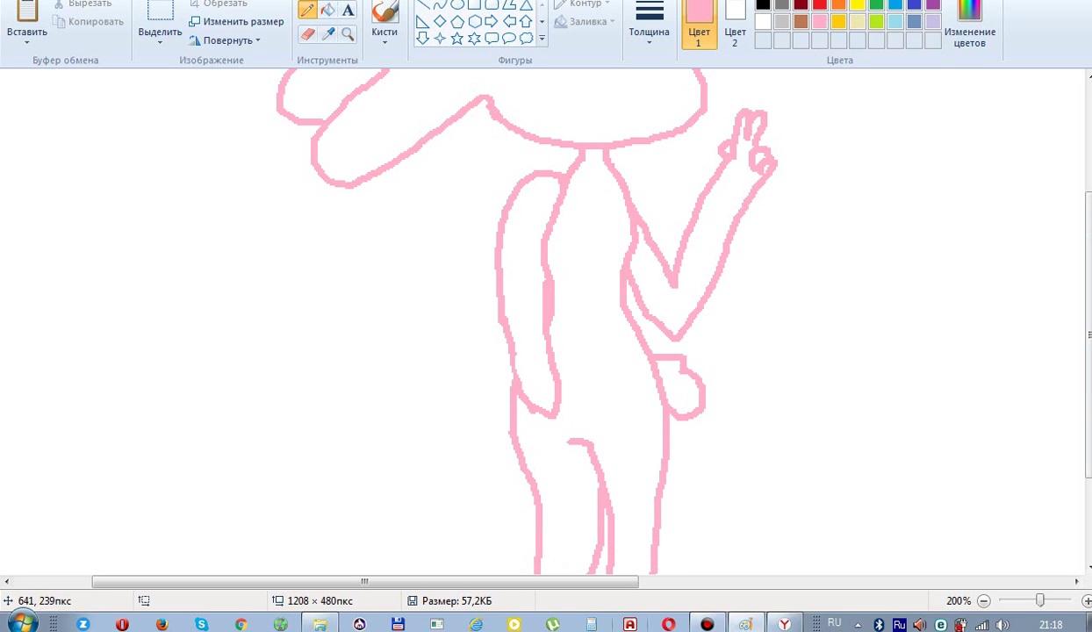
Draw a small curved mouth below the nose and two tall arched eyes, with two lashes on the left eye
scroll(1081, 191, up, 5)
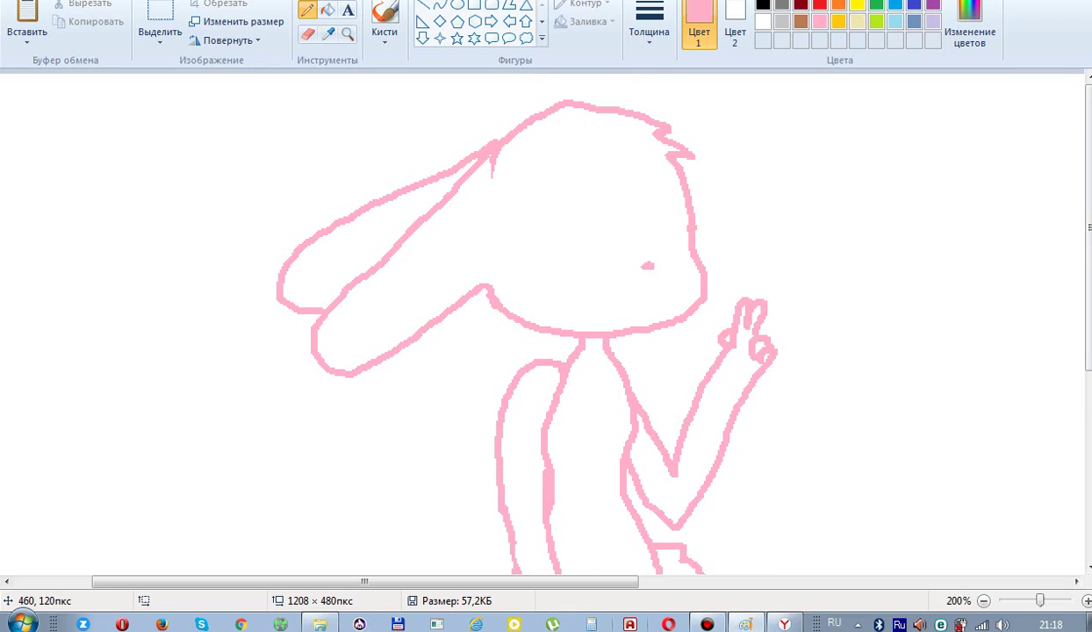
drag(611, 287, 628, 291)
mouse_move(365, 581)
mouse_down()
mouse_move(787, 580)
mouse_move(420, 581)
mouse_up()
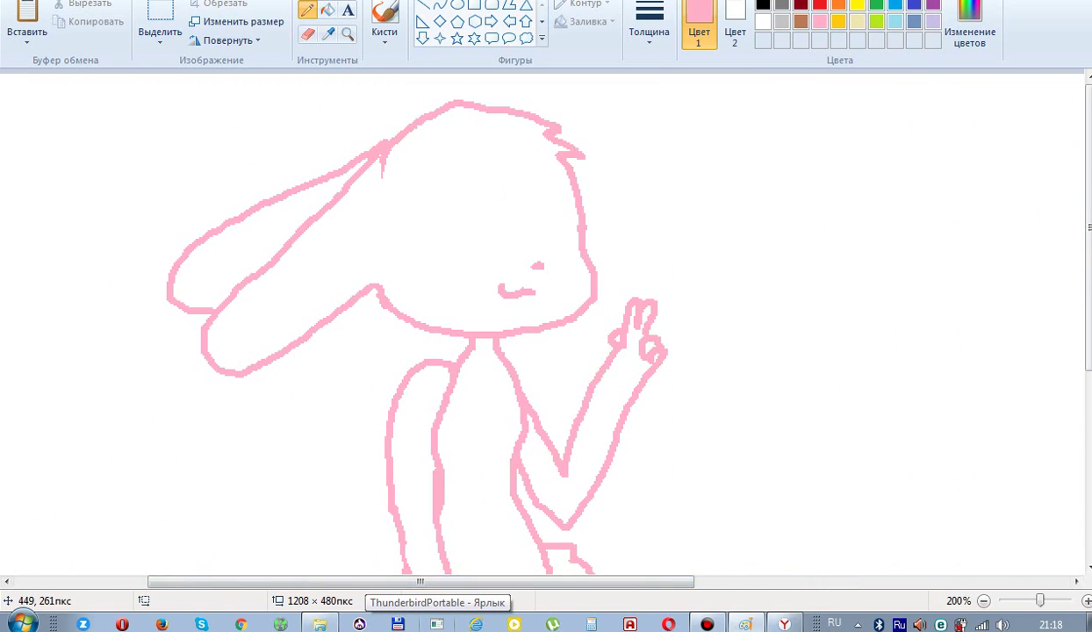
mouse_move(433, 257)
mouse_down()
mouse_move(437, 214)
mouse_move(462, 160)
mouse_move(486, 190)
mouse_move(490, 260)
mouse_move(557, 172)
mouse_move(576, 256)
mouse_up()
mouse_move(438, 187)
mouse_down()
mouse_move(423, 185)
mouse_move(421, 168)
mouse_up()
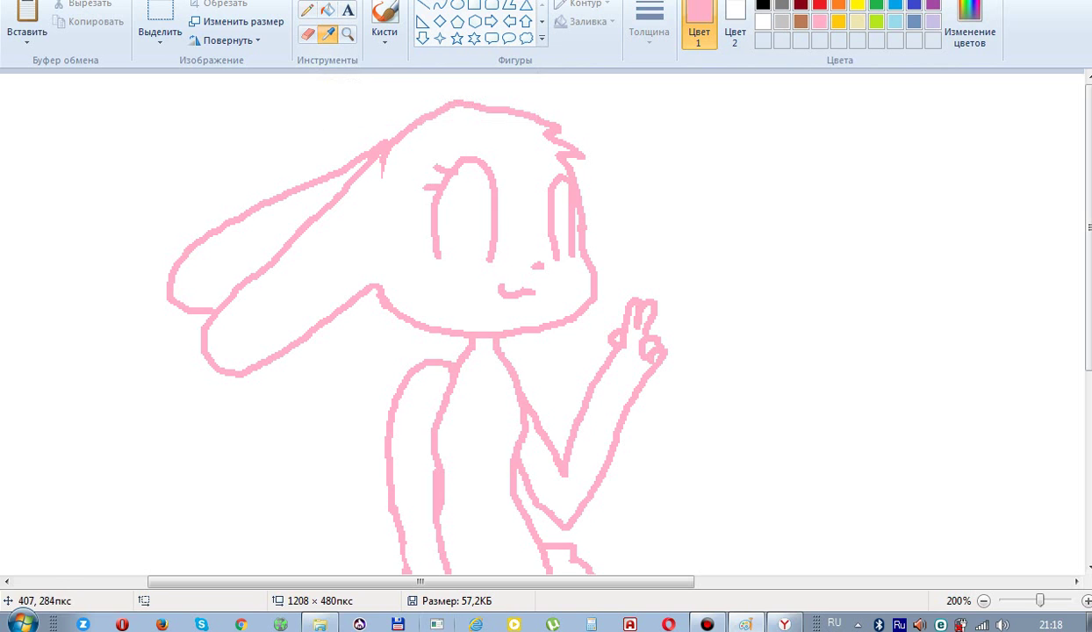
Sample the skin colour from the reference character's face and fill the head and both ears with it
drag(419, 581, 536, 581)
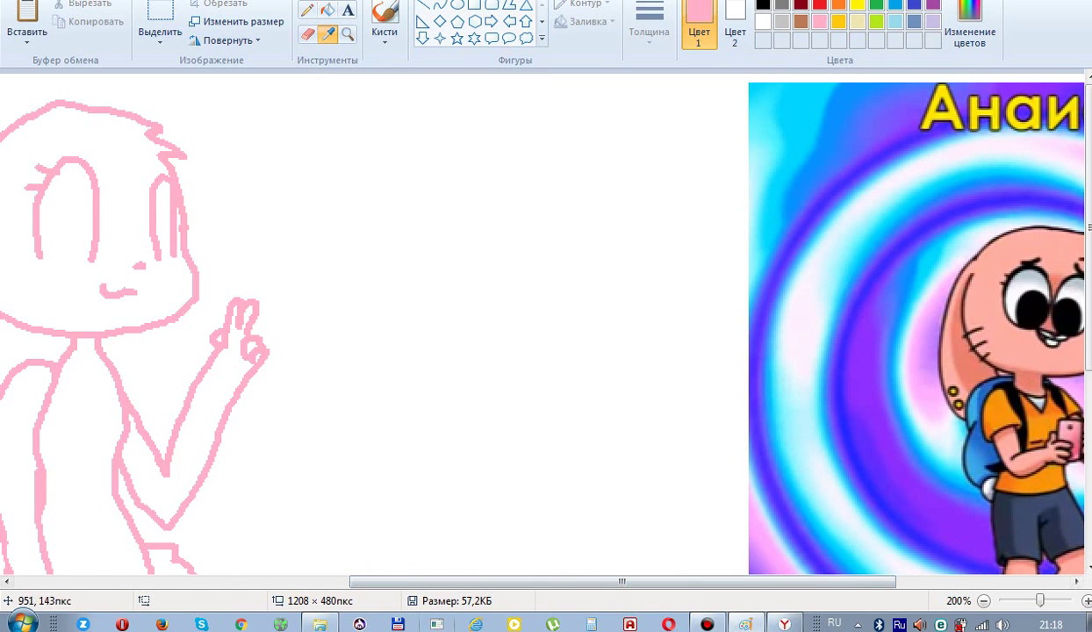
click(986, 307)
drag(622, 581, 381, 581)
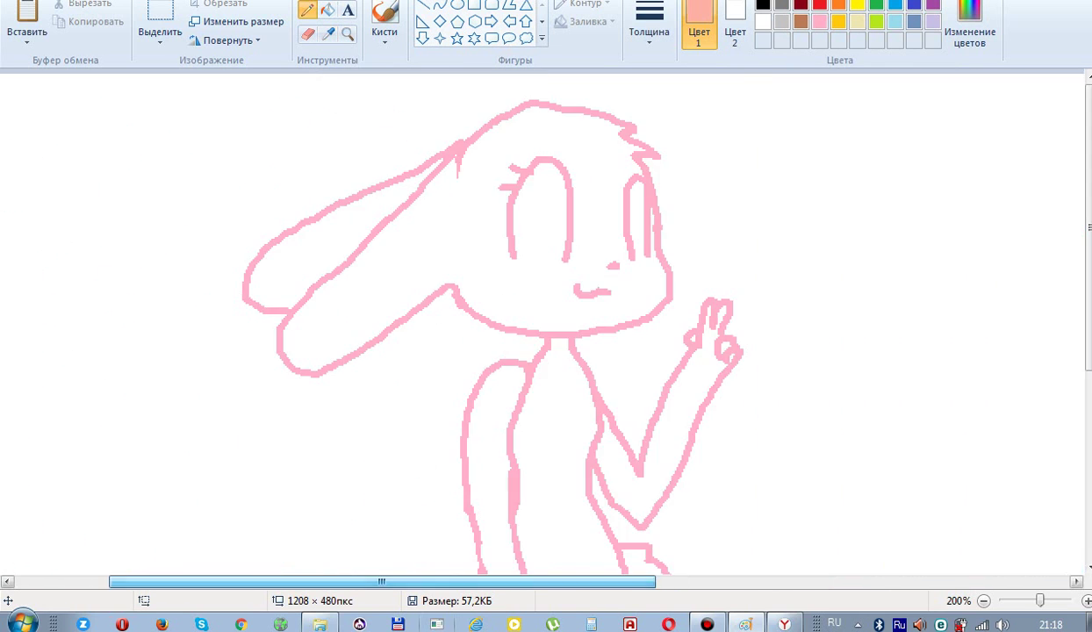
click(327, 9)
click(466, 253)
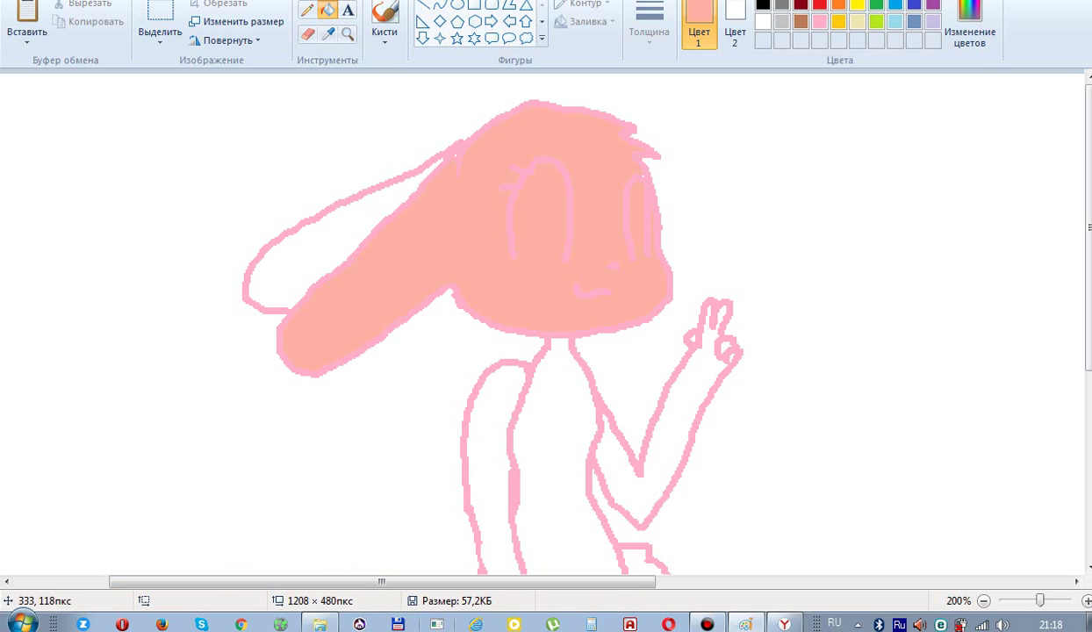
click(344, 236)
Fill the torso, legs, both arms and the raised hand with the same skin colour
click(562, 439)
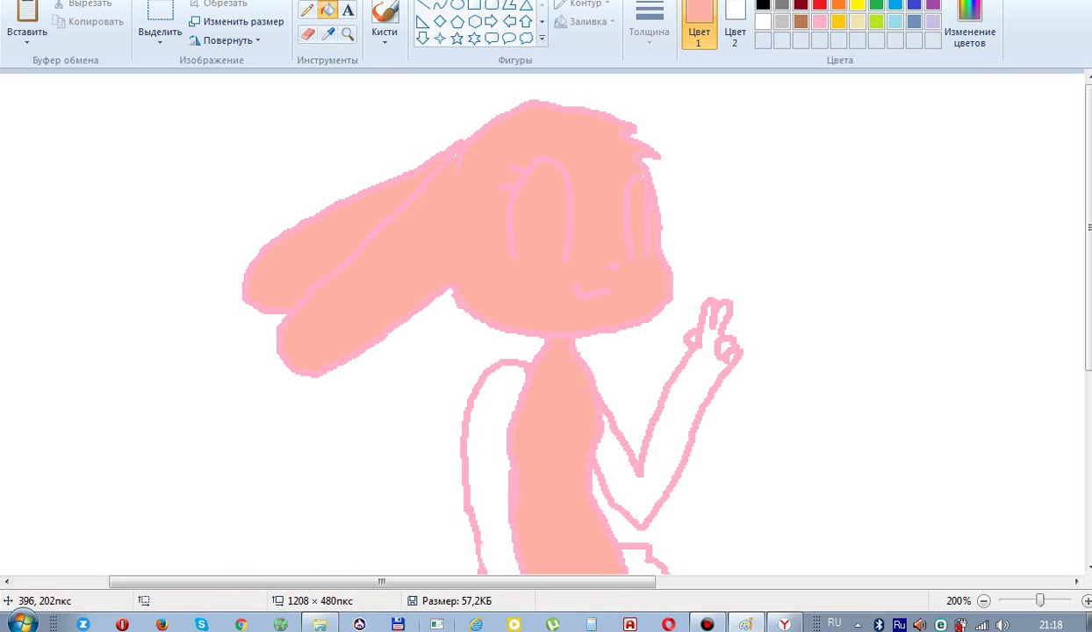
click(482, 456)
click(639, 471)
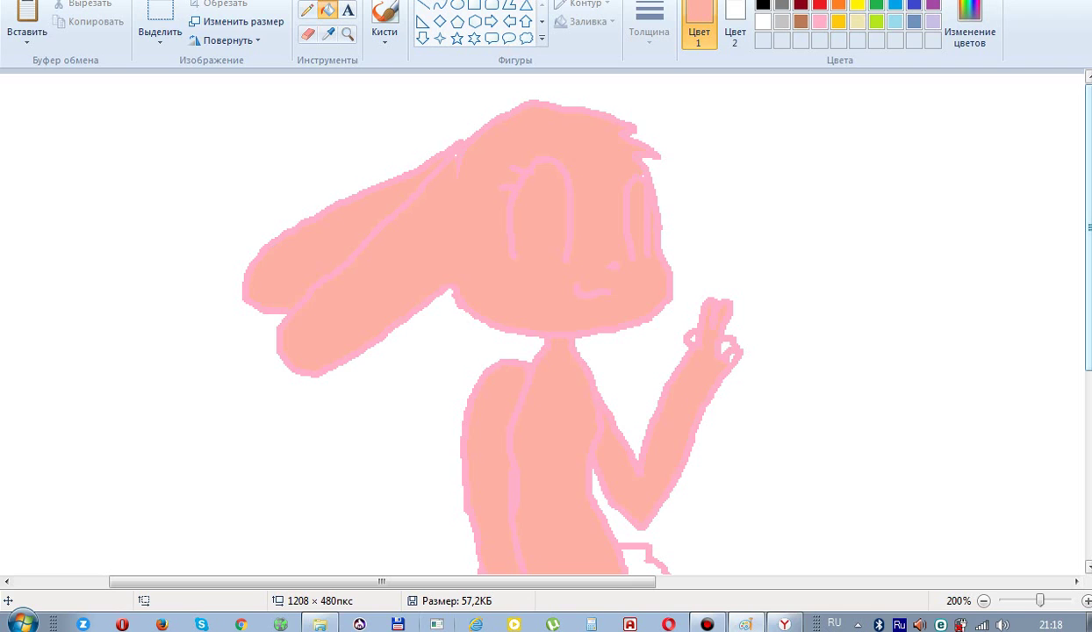
drag(1087, 227, 1087, 279)
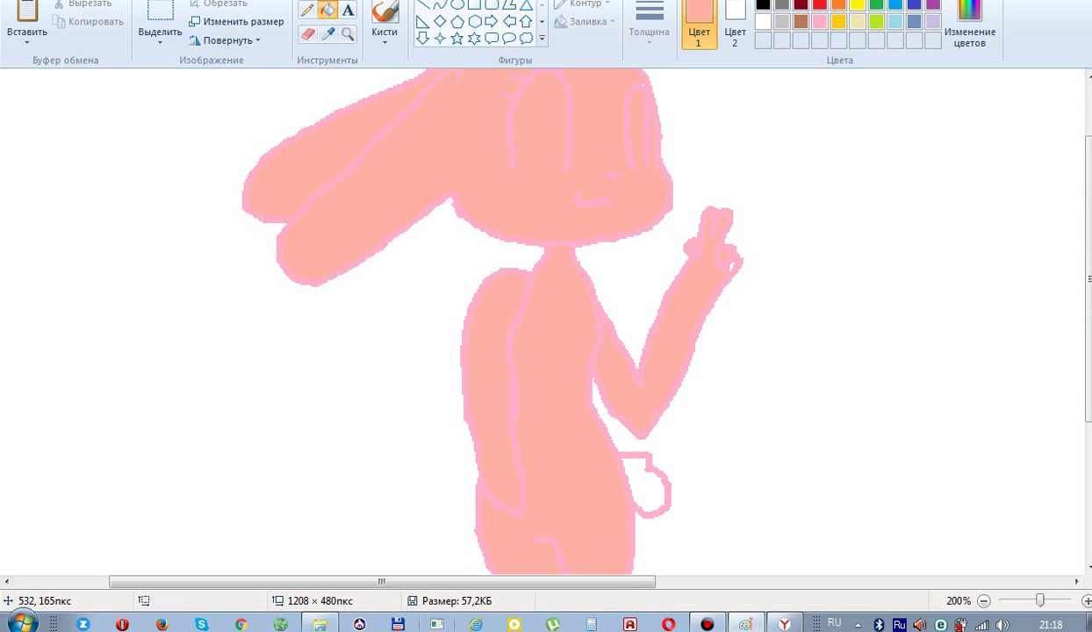
Define a darker coral colour (red 255, green 121, blue 106) and recolour the body outline with it
drag(1087, 279, 1088, 416)
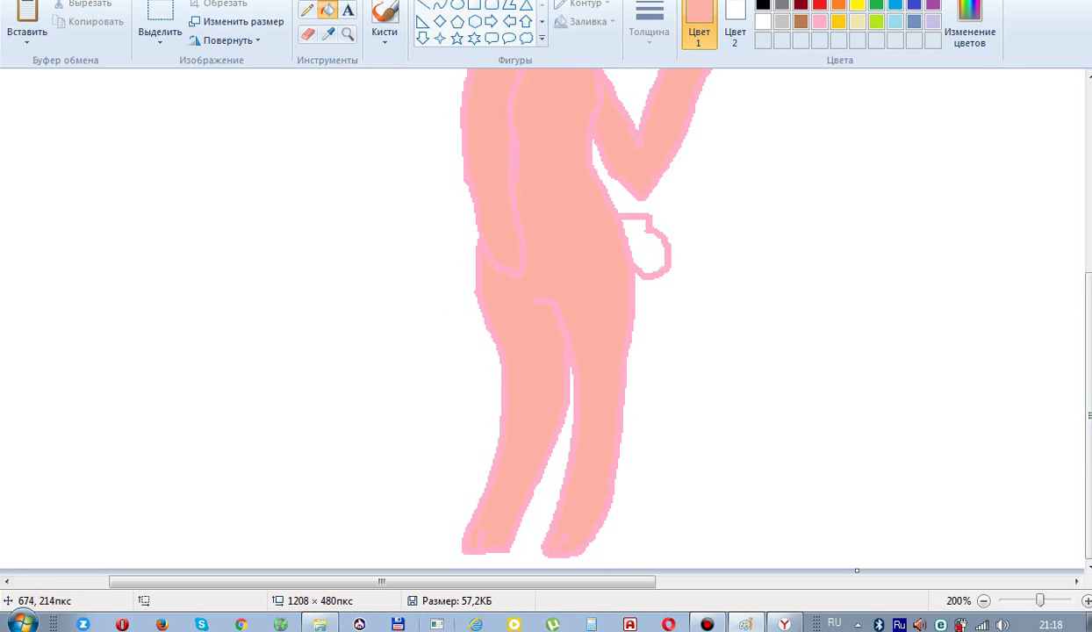
click(970, 26)
mouse_move(728, 198)
mouse_down()
mouse_move(729, 227)
mouse_move(728, 217)
mouse_up()
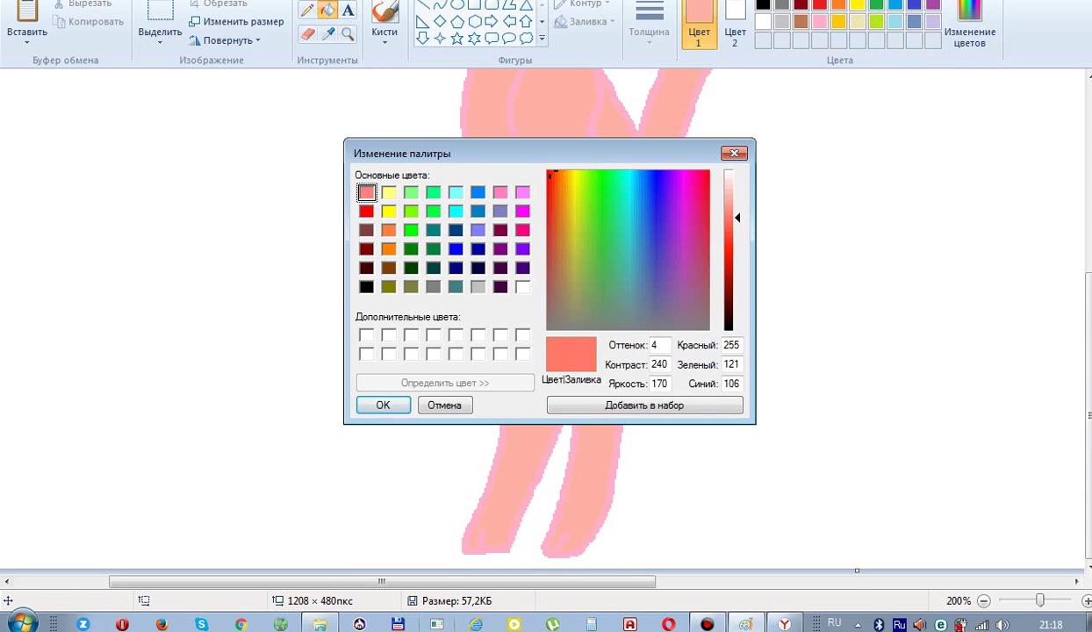
click(382, 405)
click(506, 364)
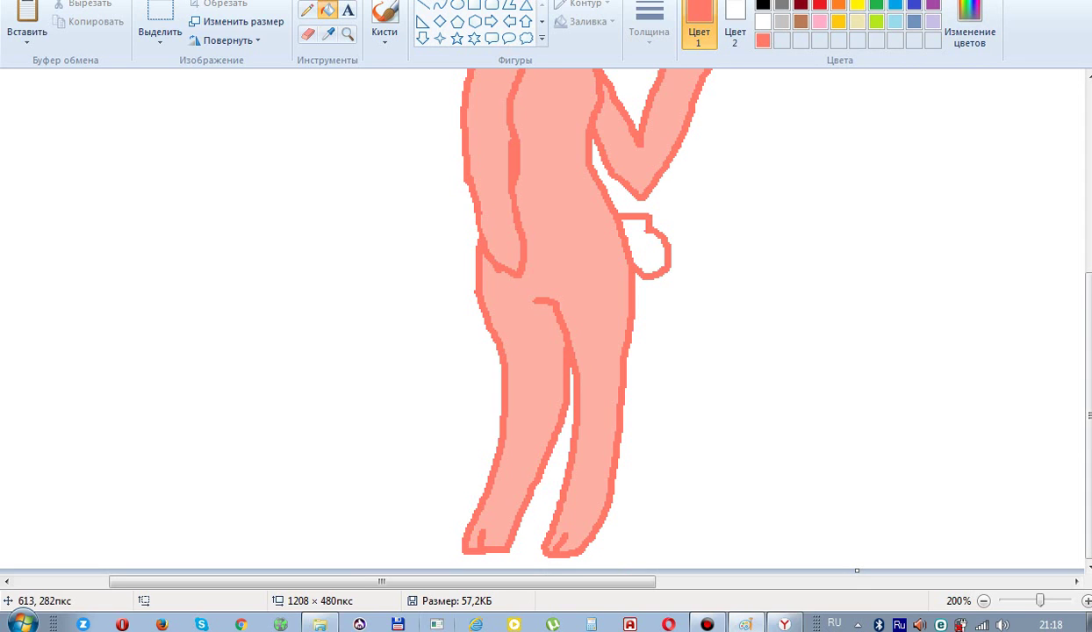
Recolour the mouth, nose and left eye outline with the same coral, undoing any fill that spills into the background
drag(1087, 416, 1087, 262)
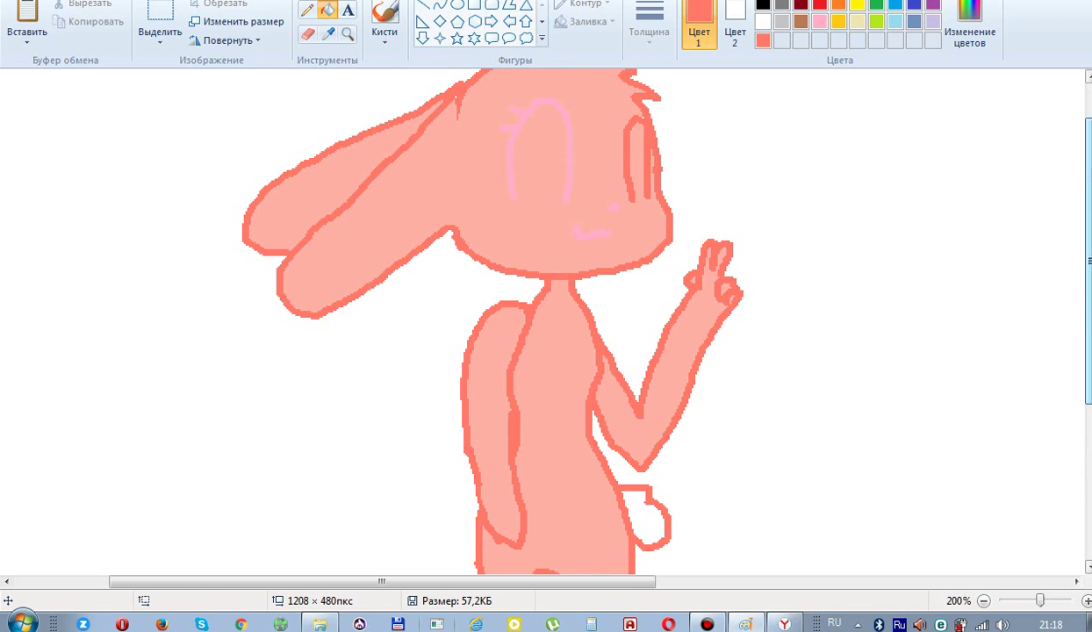
click(604, 234)
click(614, 208)
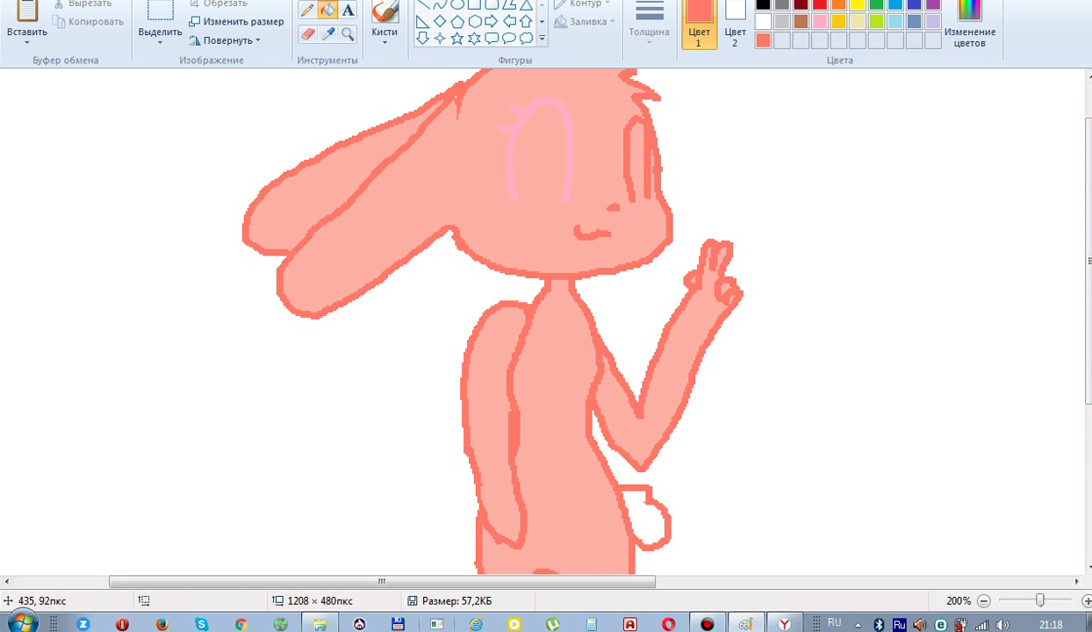
click(568, 192)
click(465, 566)
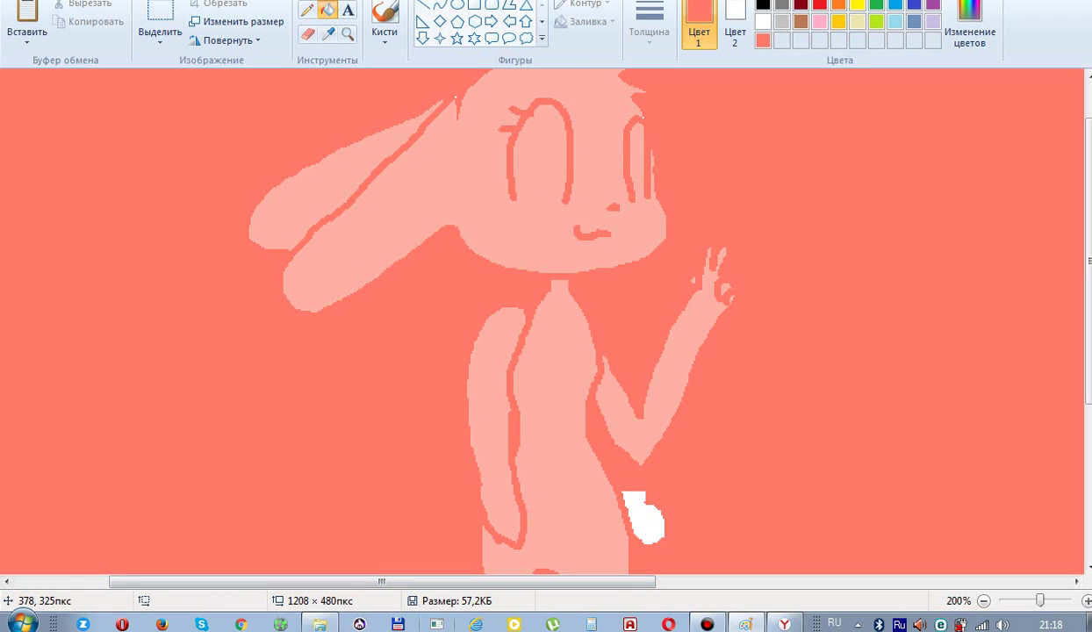
key(ctrl+z)
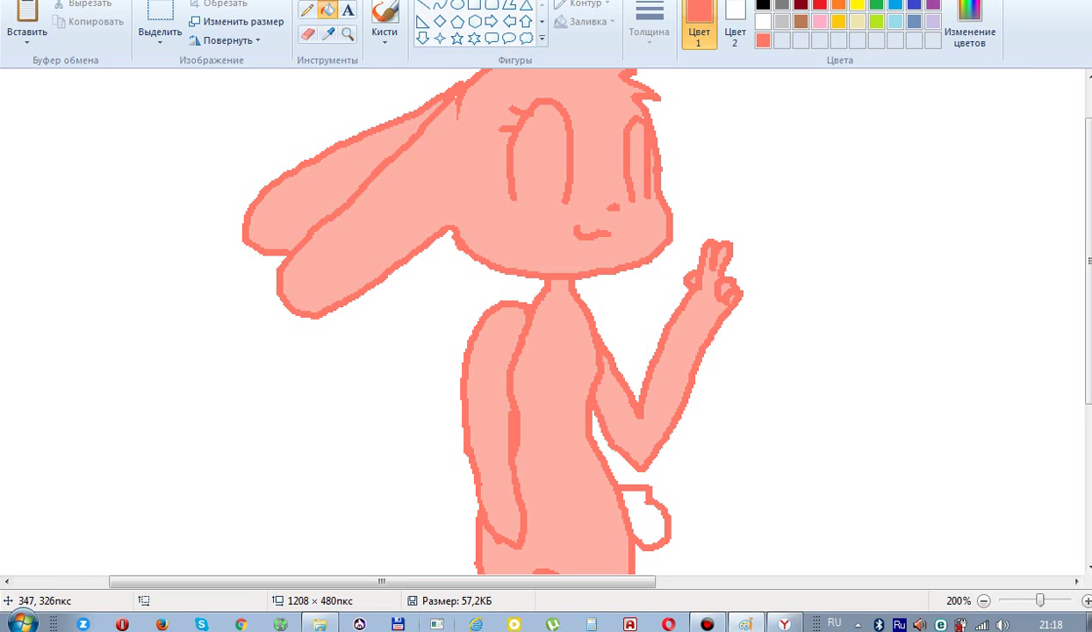
drag(382, 581, 769, 581)
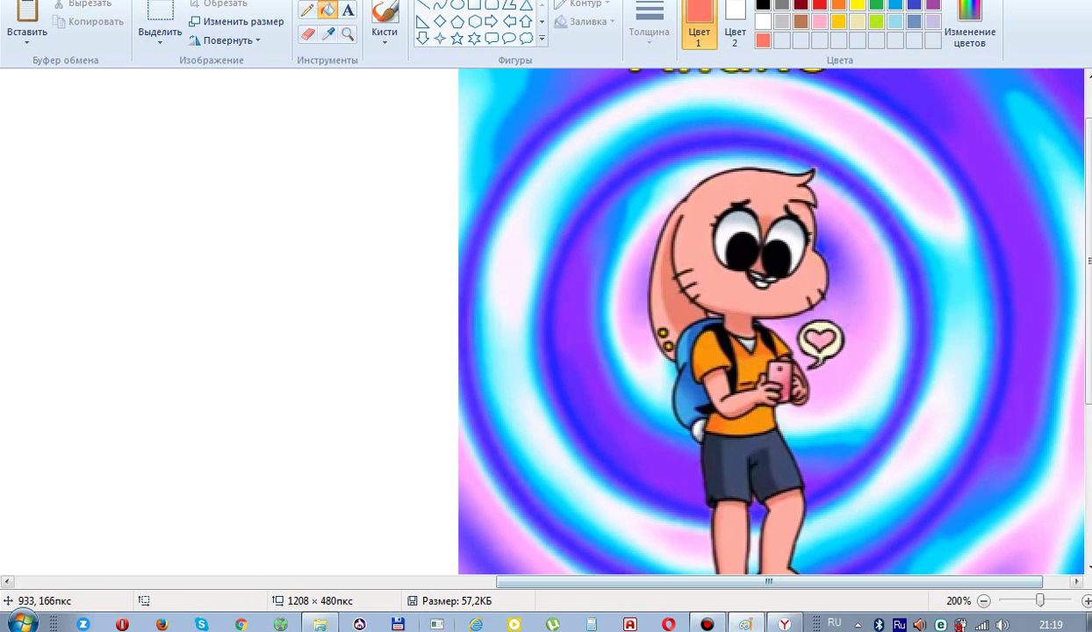
click(328, 34)
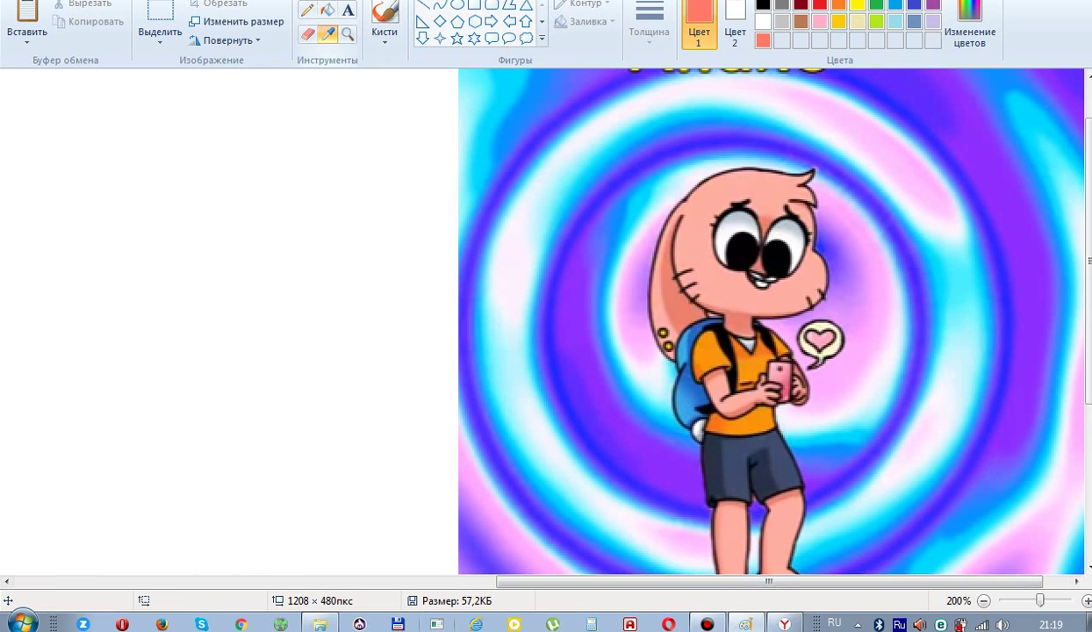
drag(769, 581, 531, 581)
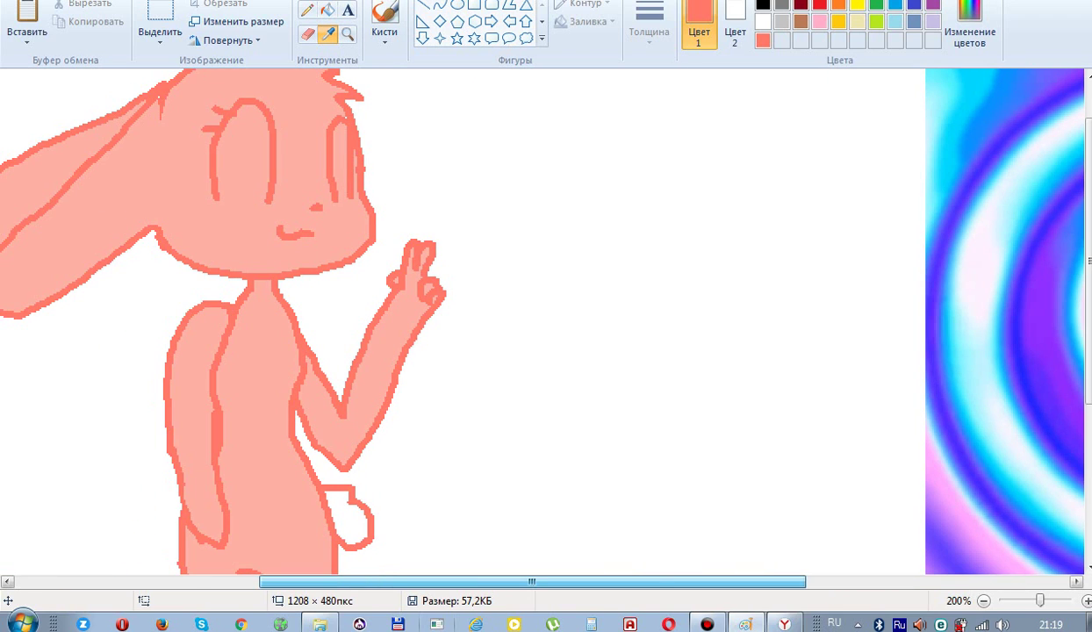
Recolour the left eye's outline and lashes with the palette's indigo using the fill tool
click(328, 10)
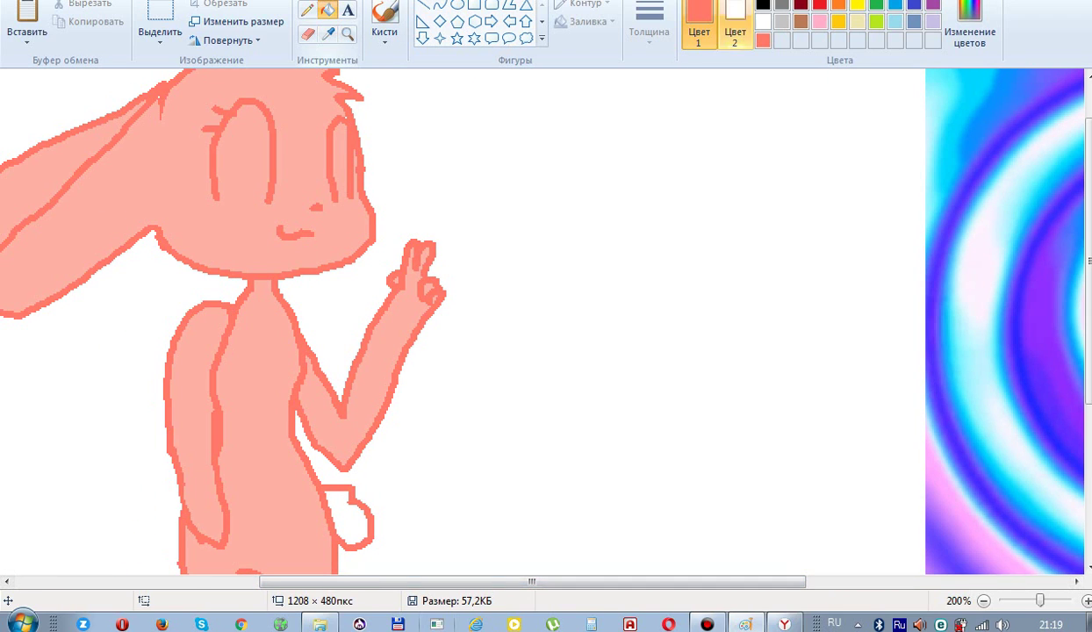
click(914, 21)
click(913, 4)
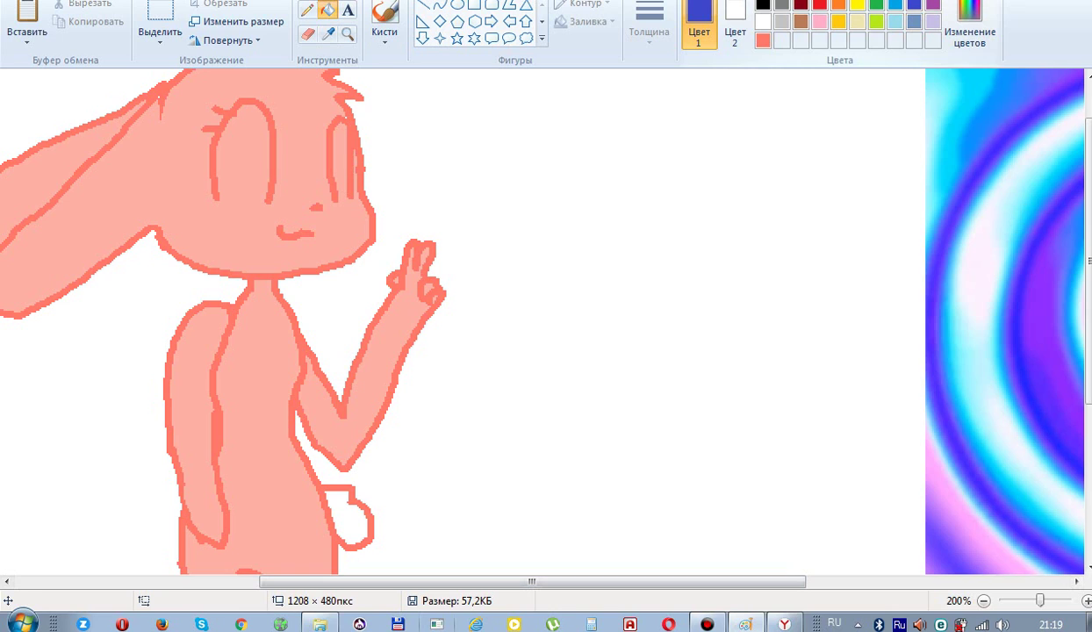
click(269, 192)
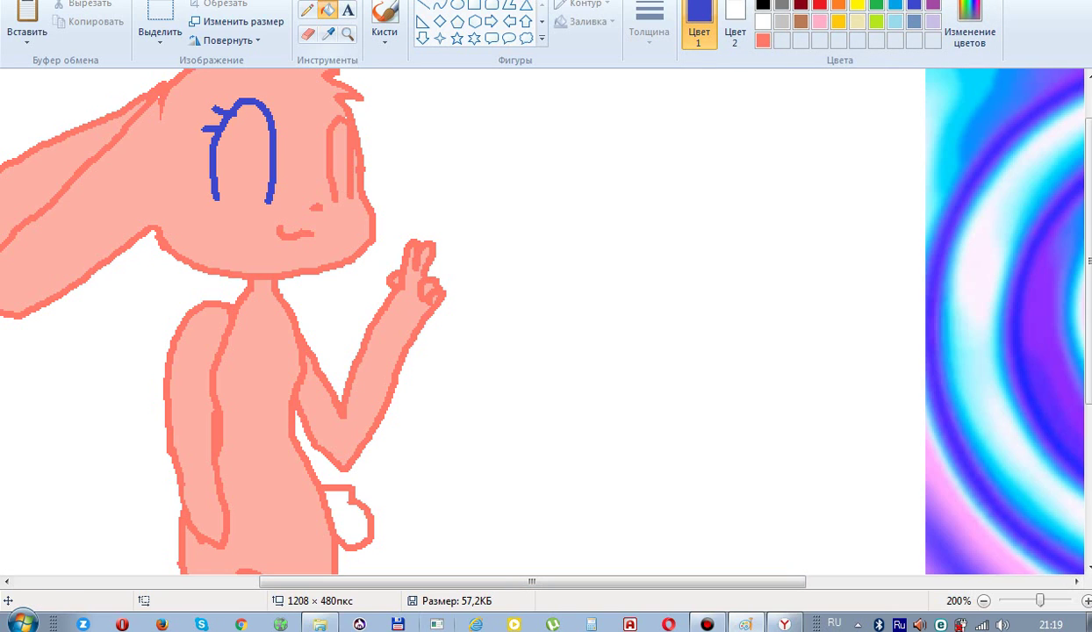
Trace the right eye's outline and lashes freehand in indigo and draw a short eyebrow above each eye
click(307, 10)
mouse_move(346, 117)
mouse_down()
mouse_move(372, 121)
mouse_move(371, 137)
mouse_move(349, 137)
mouse_move(351, 198)
mouse_move(332, 201)
mouse_move(337, 118)
mouse_up()
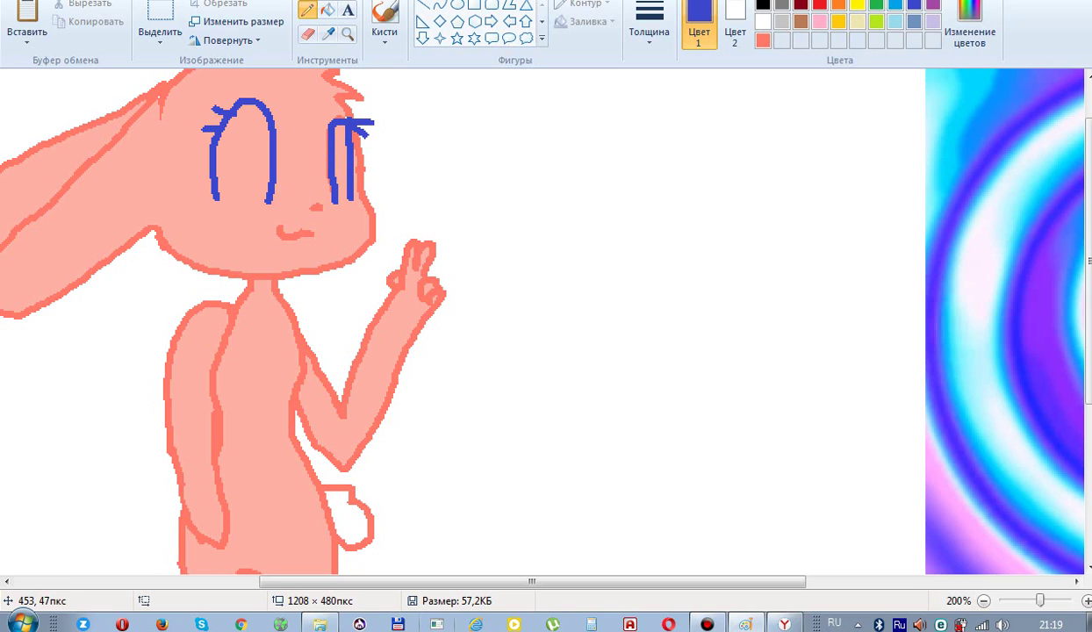
drag(246, 81, 262, 82)
drag(325, 96, 337, 94)
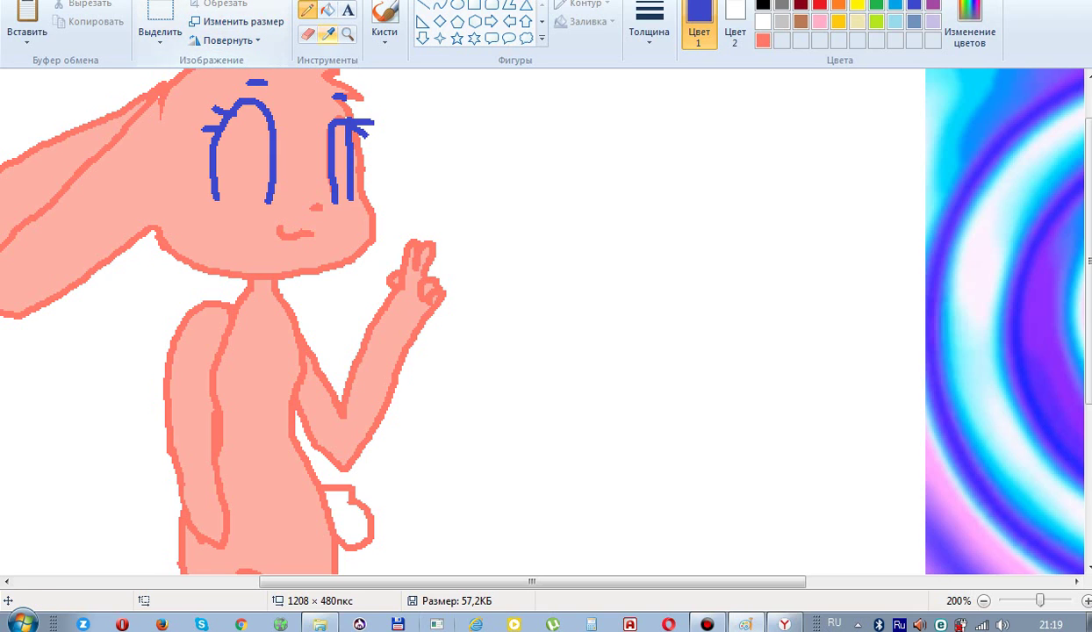
Sample the head outline's coral and try filling both eyebrows with it, undoing the fills
click(328, 34)
click(352, 114)
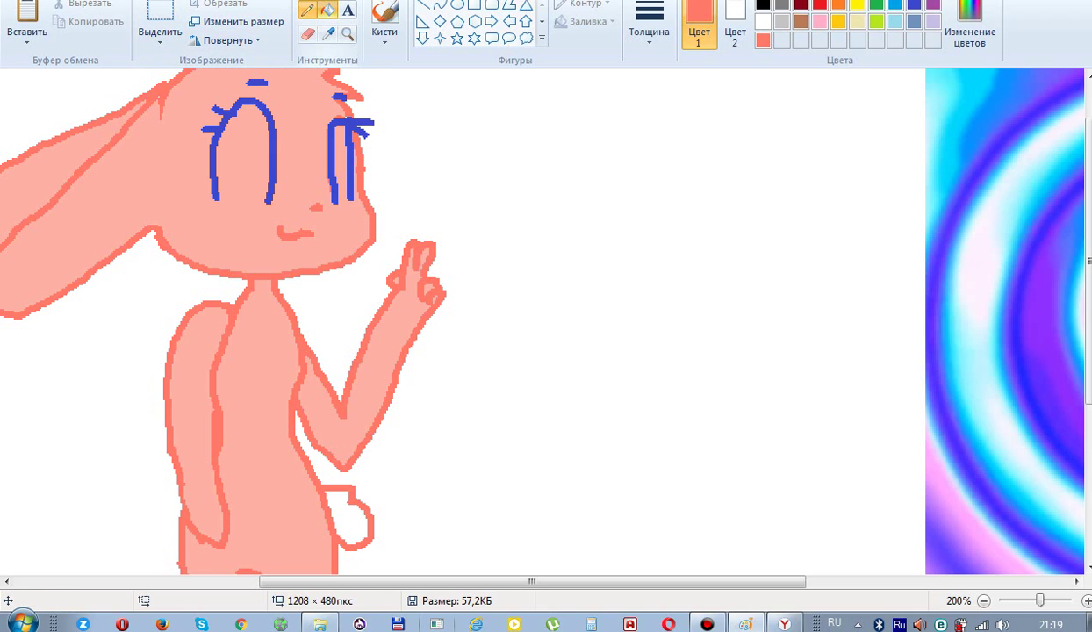
click(328, 10)
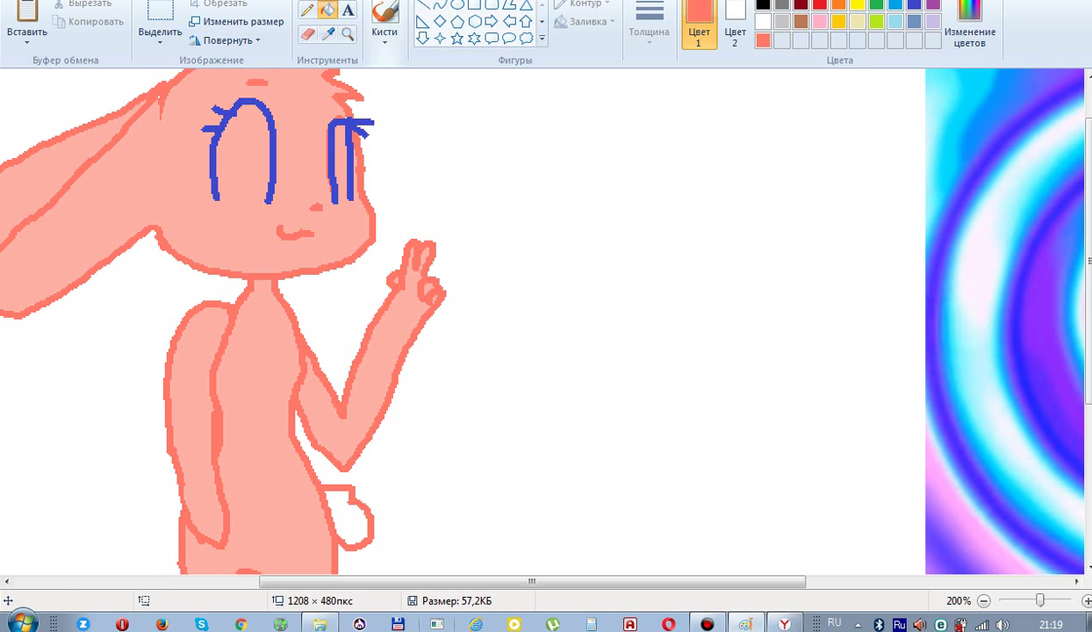
click(306, 10)
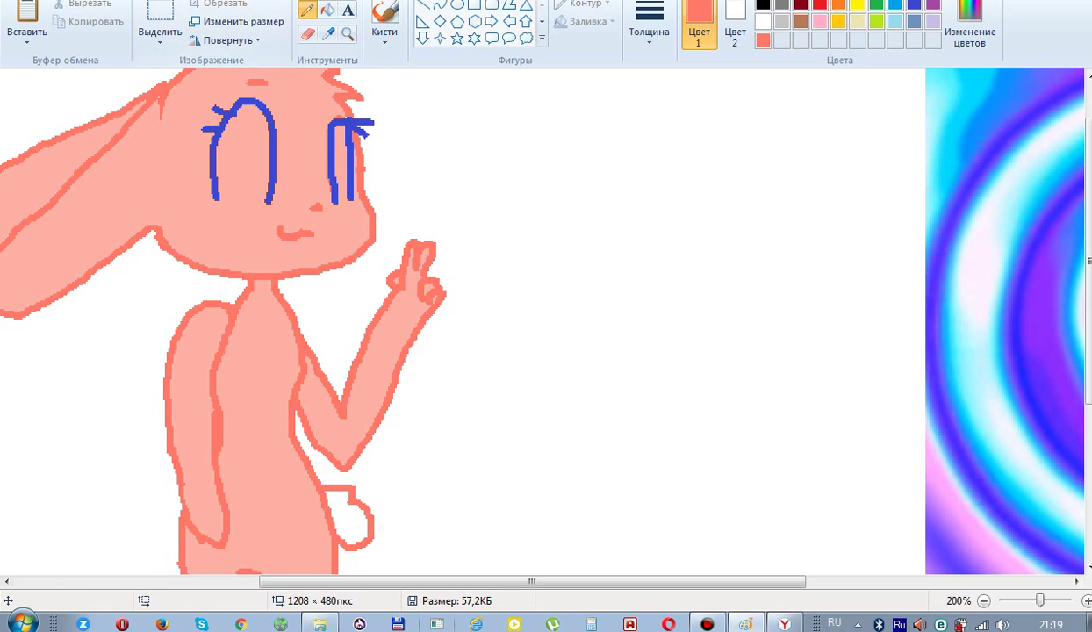
key(ctrl+z)
key(ctrl+z)
Define a more saturated red (red 255, green 81, blue 62) and fill both eyebrows with it
click(327, 11)
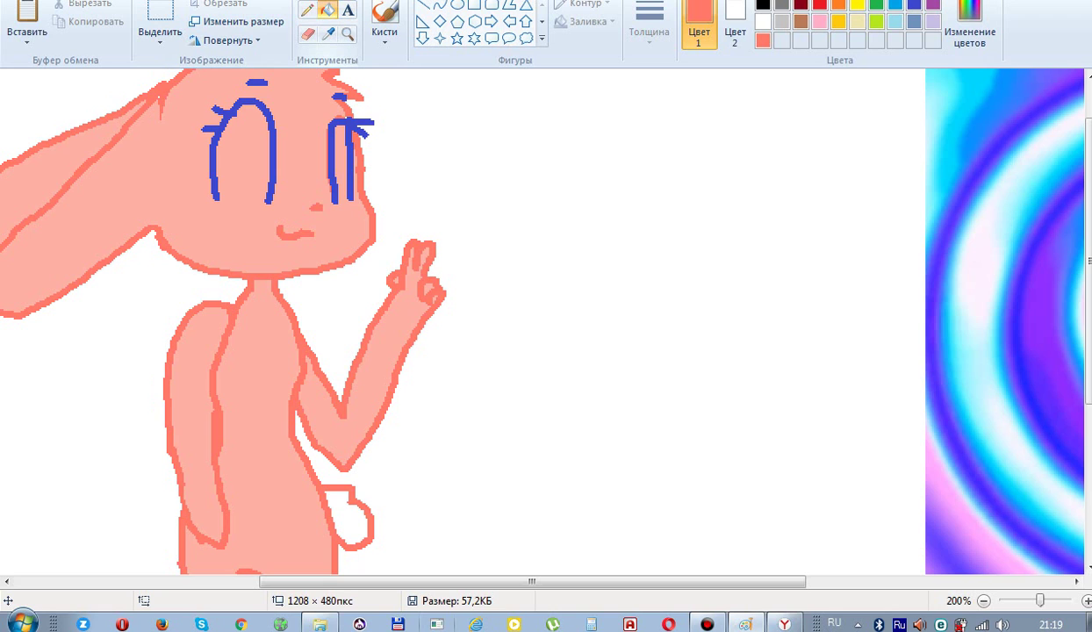
click(970, 27)
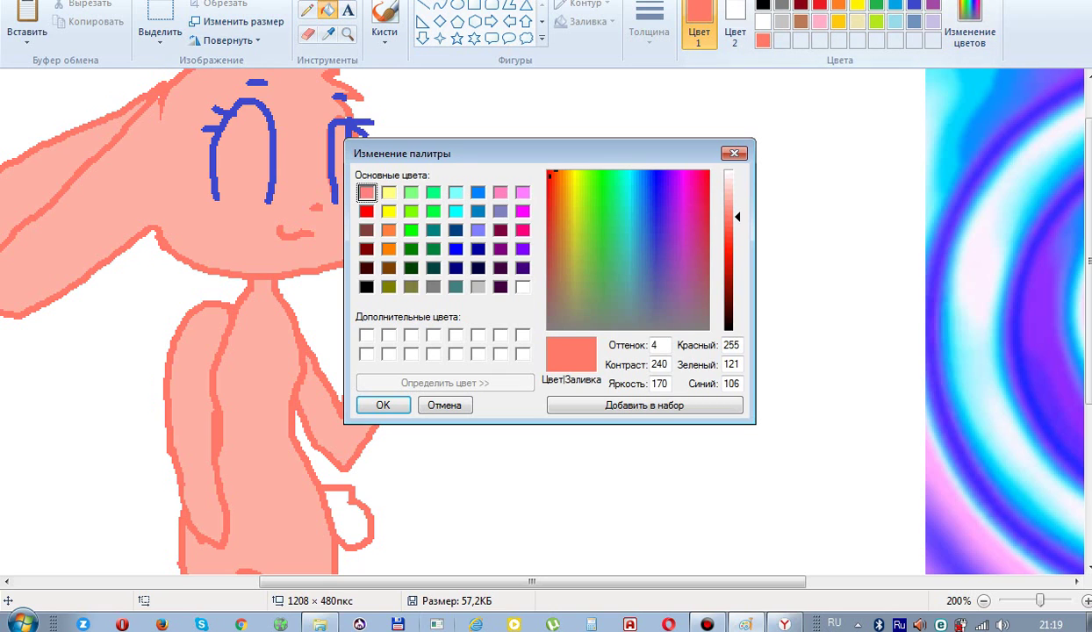
drag(737, 217, 737, 231)
click(383, 405)
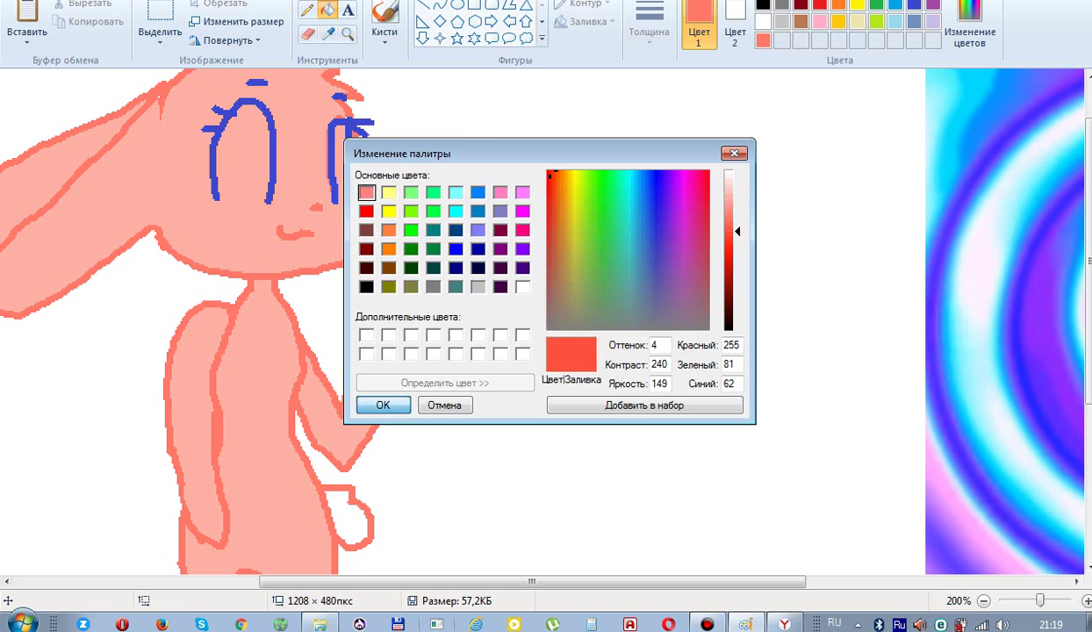
click(256, 83)
click(339, 96)
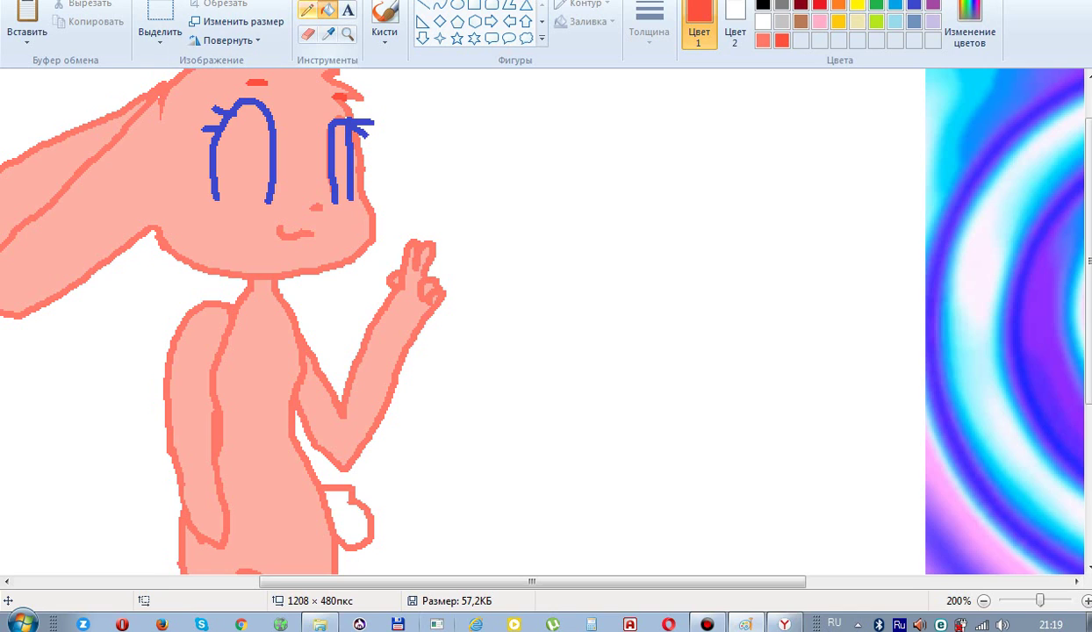
Sample the outline's coral and draw finger lines on the lowered left hand with the pencil
click(306, 10)
click(327, 33)
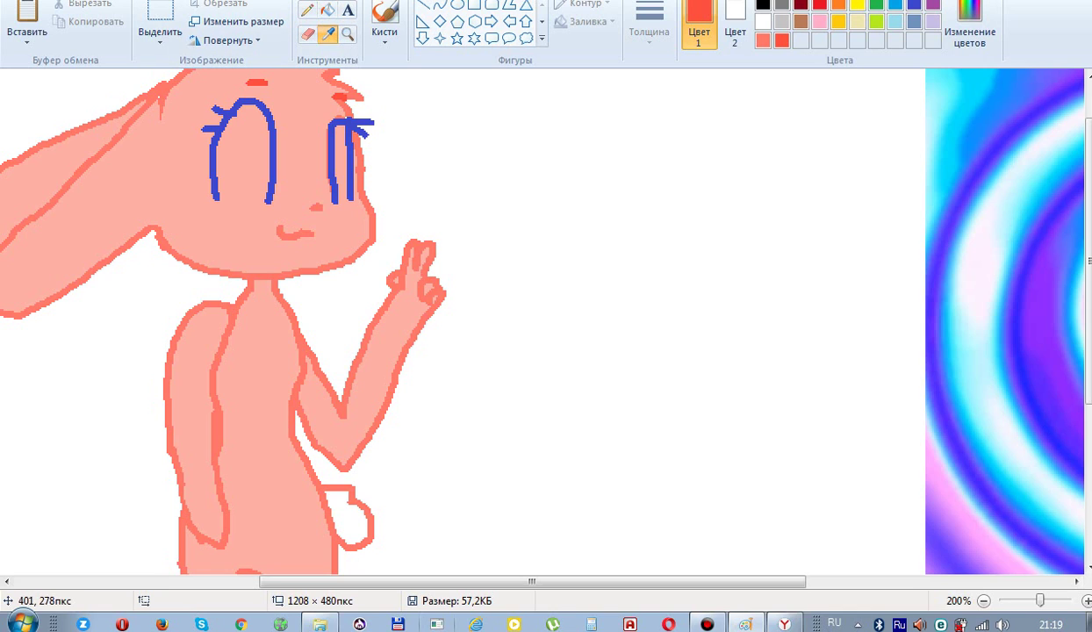
click(209, 518)
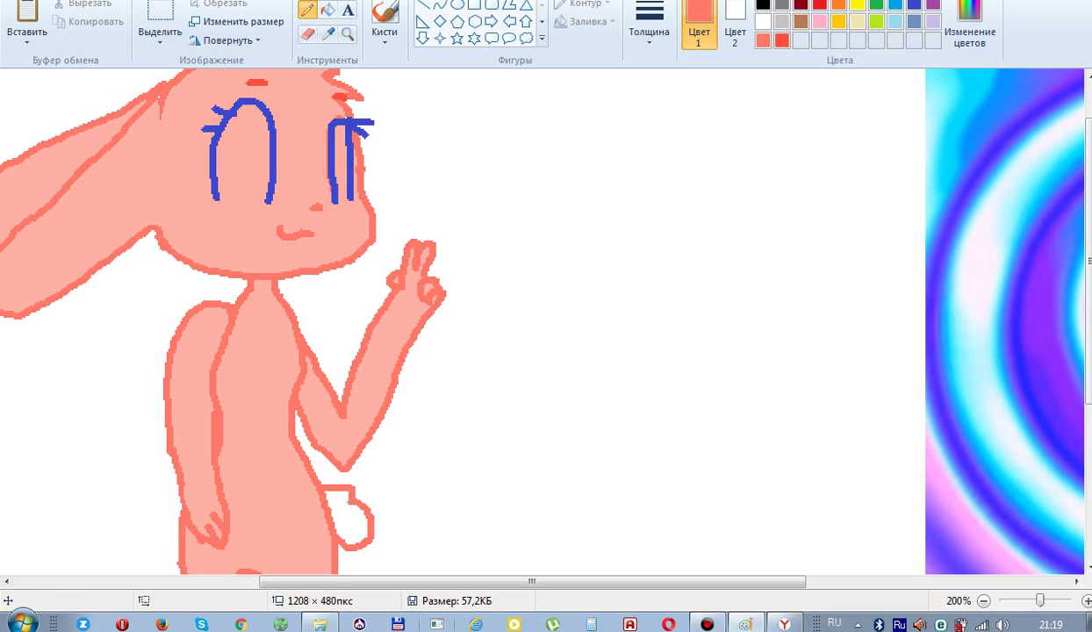
Sample the background white and paint over the raised hand's thumb, fingertips and outer finger edges to slim the hand
click(328, 33)
click(360, 458)
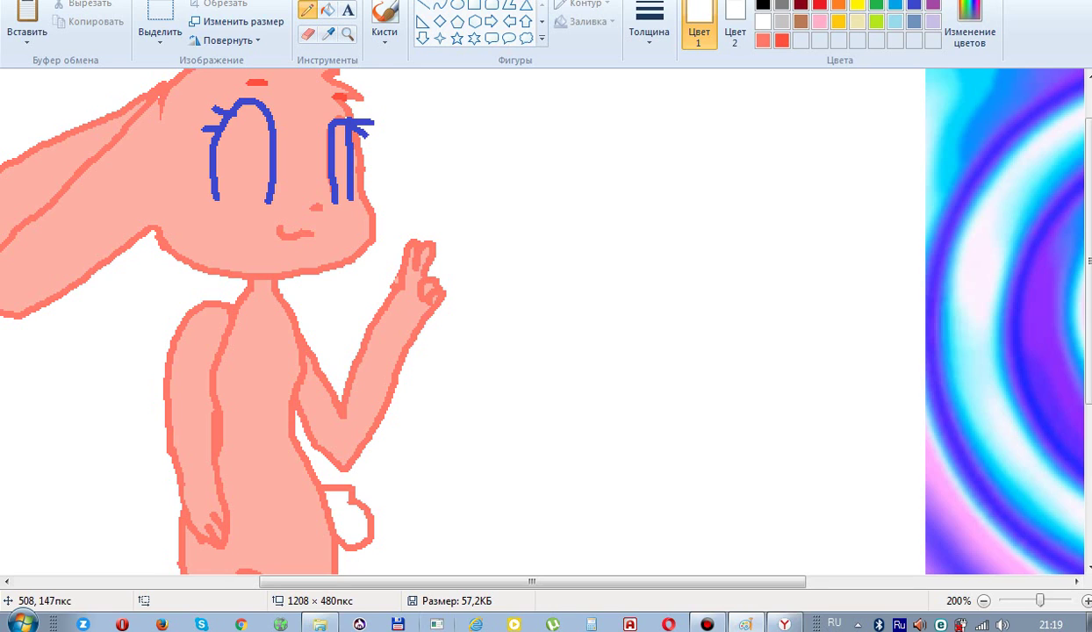
mouse_move(403, 255)
mouse_down()
mouse_move(435, 238)
mouse_move(409, 238)
mouse_up()
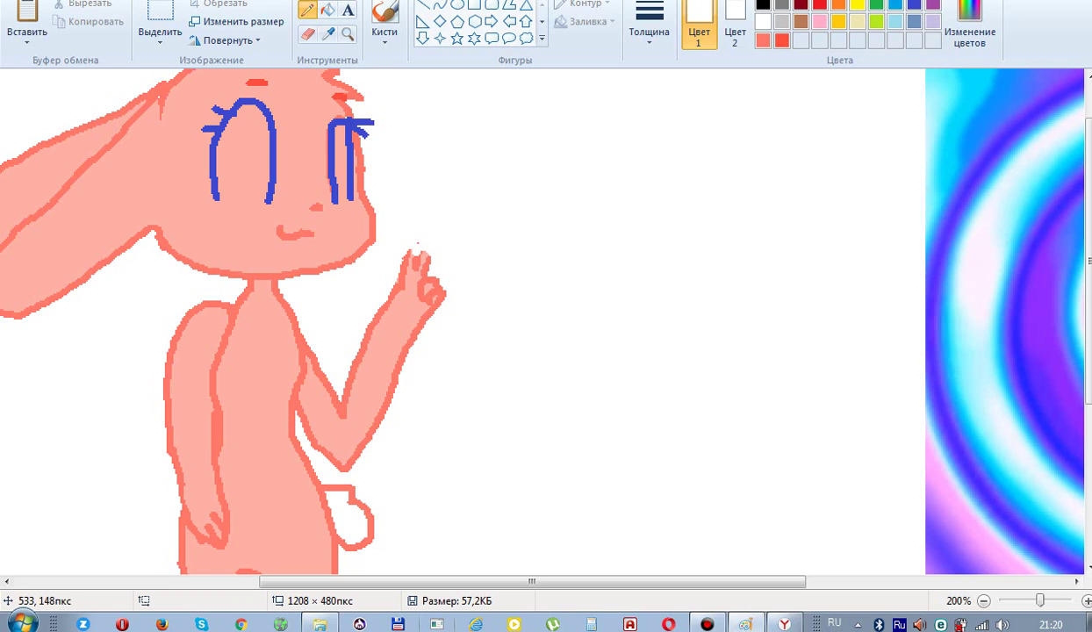
mouse_move(431, 279)
mouse_down()
mouse_move(422, 306)
mouse_move(422, 269)
mouse_up()
Sample the coral outline colour and redraw the outlines of the raised hand's fingers
click(329, 34)
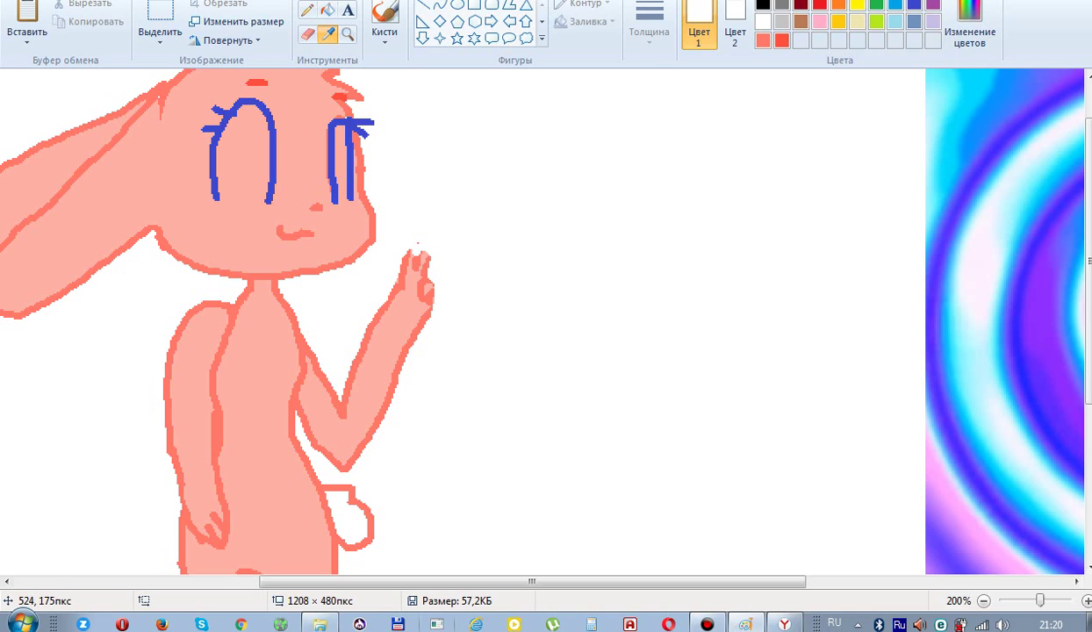
click(410, 309)
mouse_move(412, 306)
mouse_down()
mouse_move(421, 293)
mouse_move(407, 242)
mouse_up()
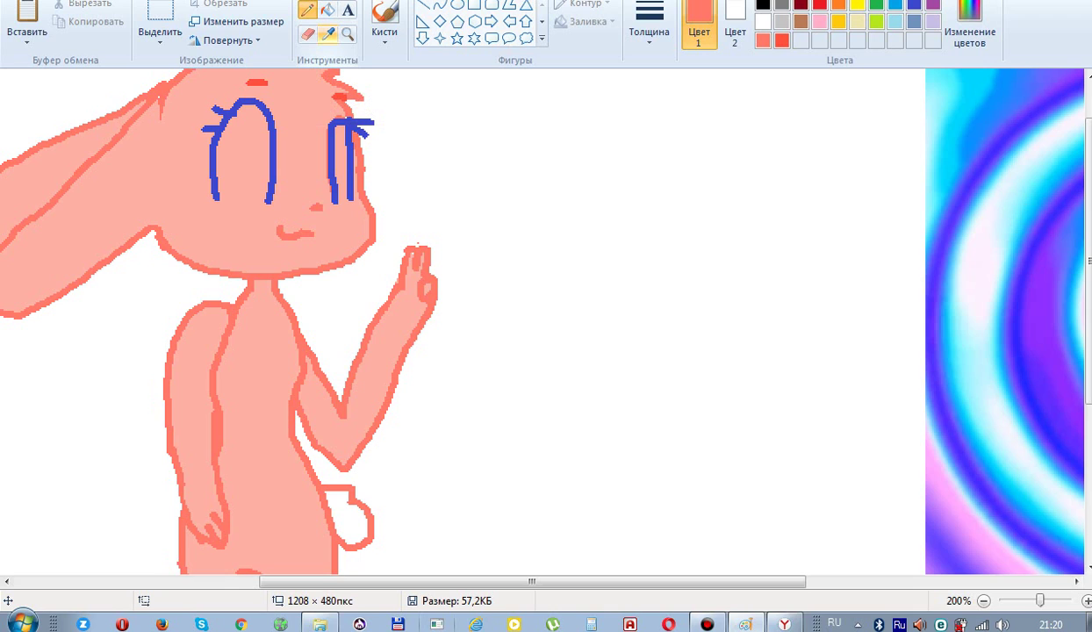
Mix a lighter tint of the palette's pink and paint pads on the raised hand's fingertips and palm
click(819, 21)
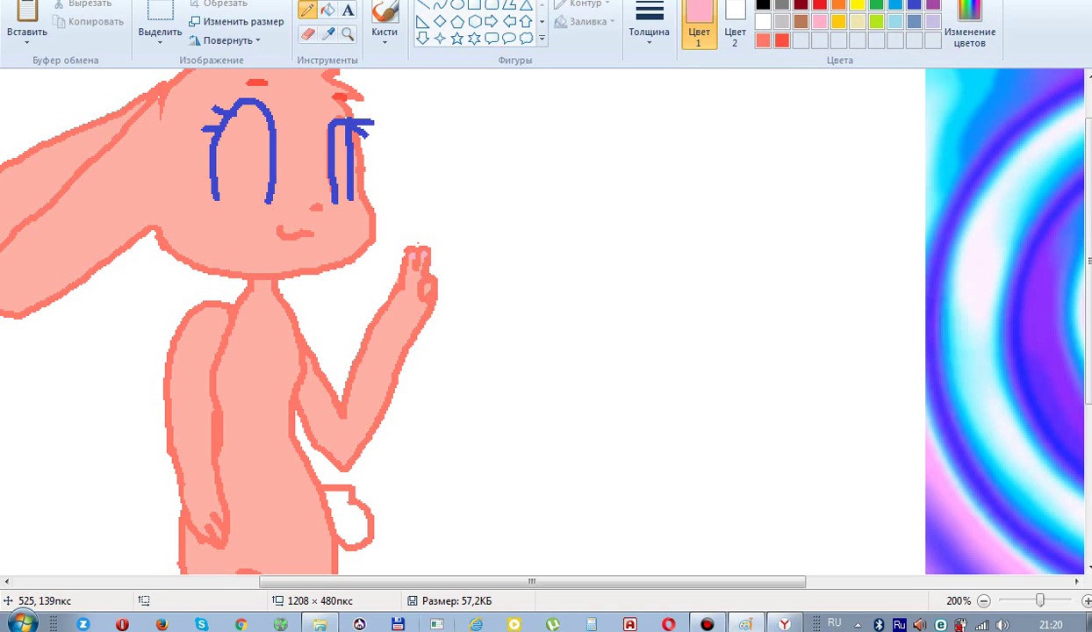
click(969, 27)
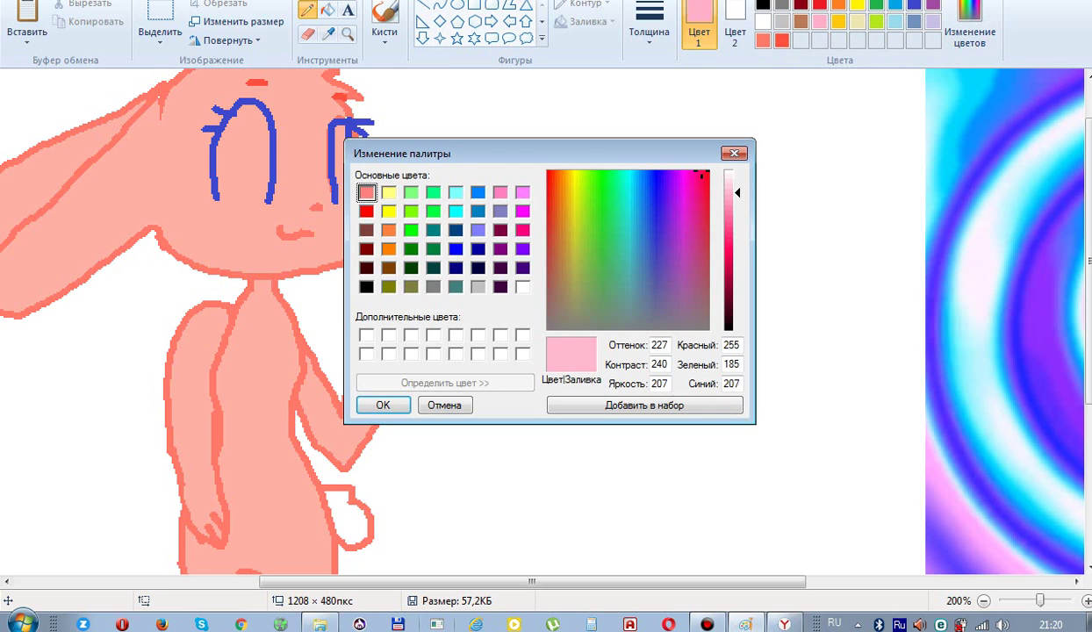
drag(736, 192, 736, 184)
click(382, 405)
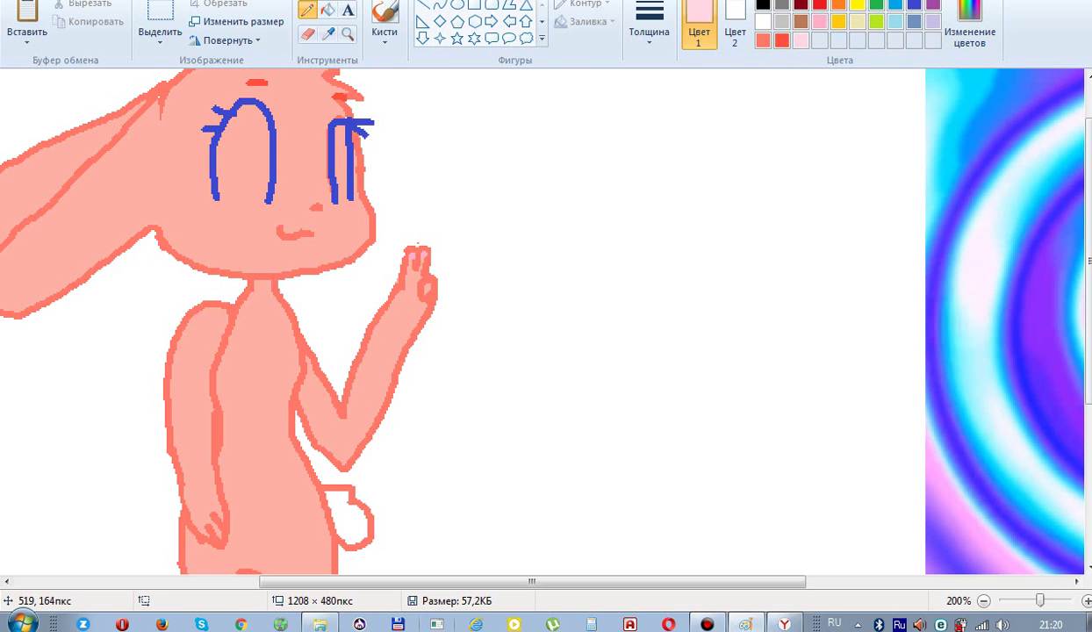
click(414, 294)
drag(411, 295, 414, 286)
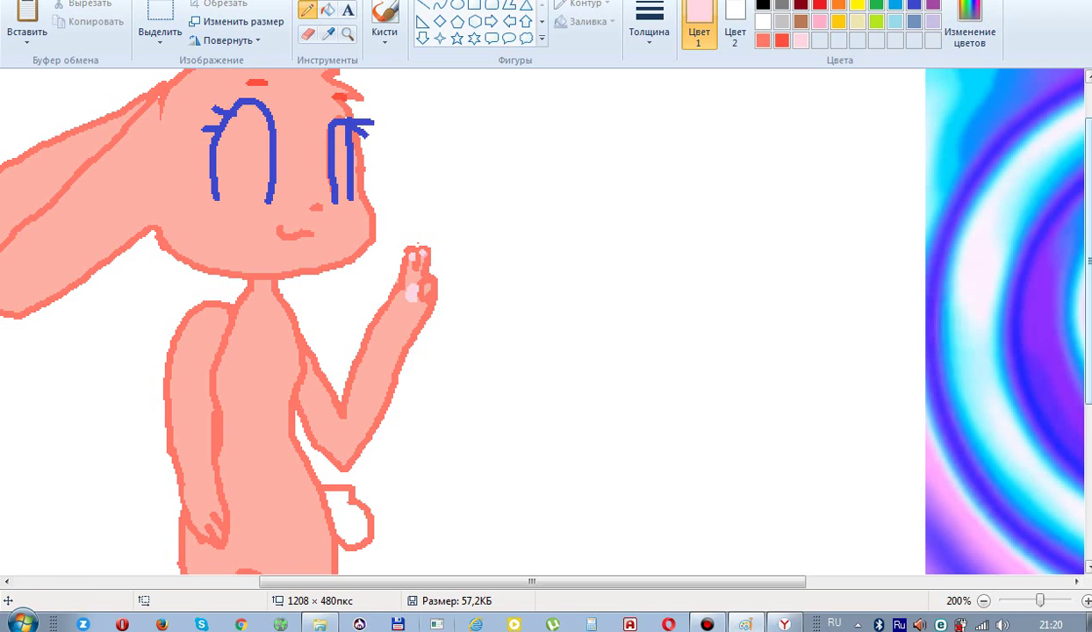
Sample the orange of the reference character's T-shirt and add it to the palette (red 244, green 150, blue 17)
drag(1086, 297, 1086, 451)
scroll(545, 316, up, 5)
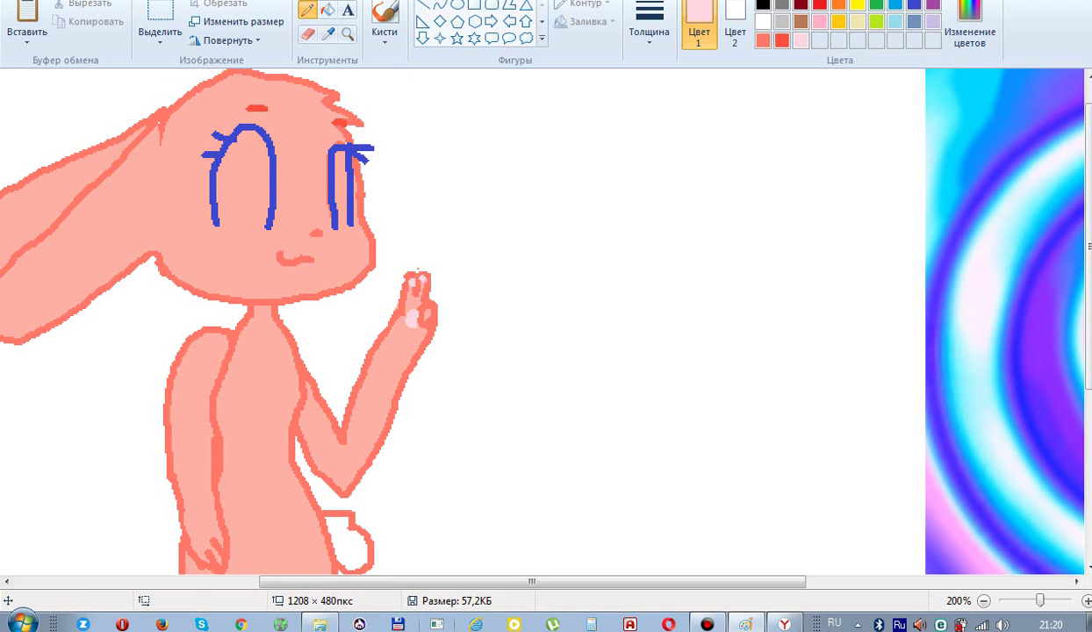
click(329, 34)
drag(532, 581, 667, 581)
scroll(544, 320, right, 2)
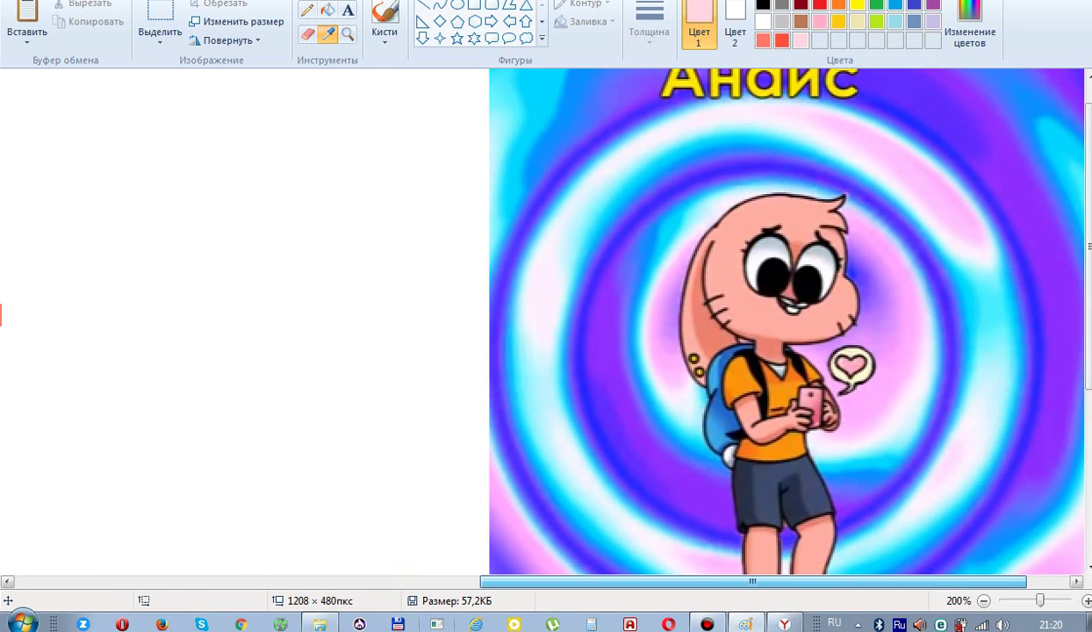
click(797, 386)
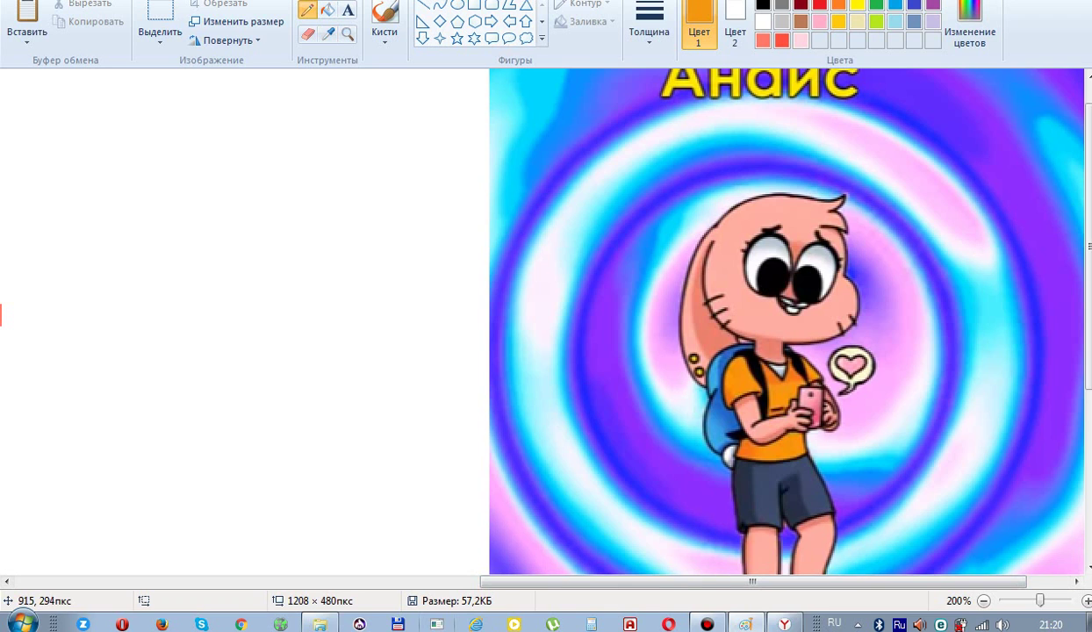
click(969, 26)
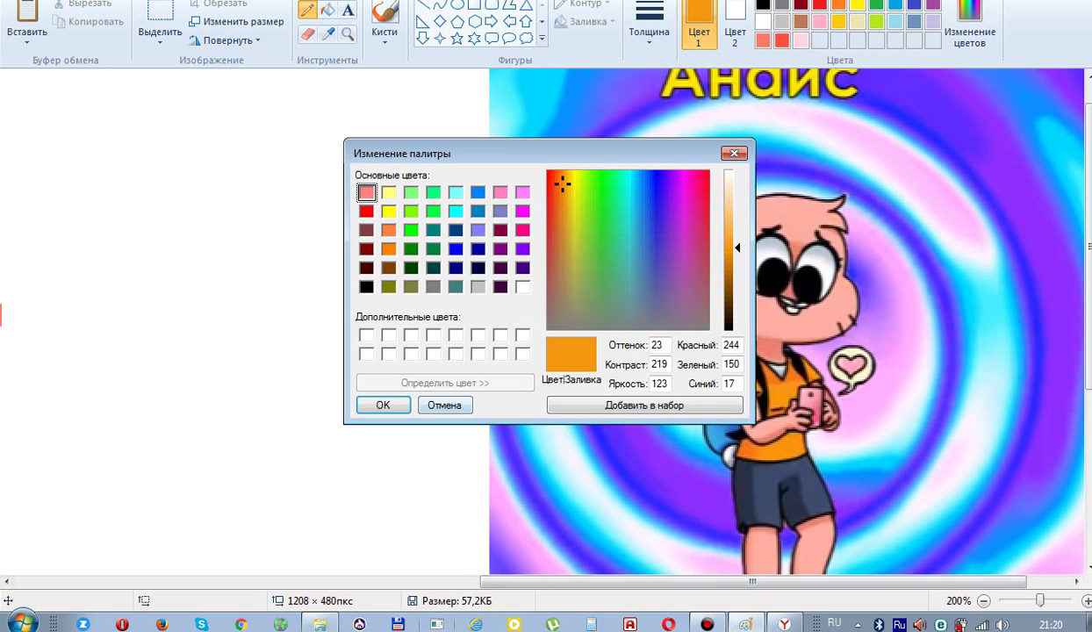
click(383, 404)
Define a darker orange (red 207, green 123, blue 10) from the sampled shirt colour
click(969, 26)
click(731, 270)
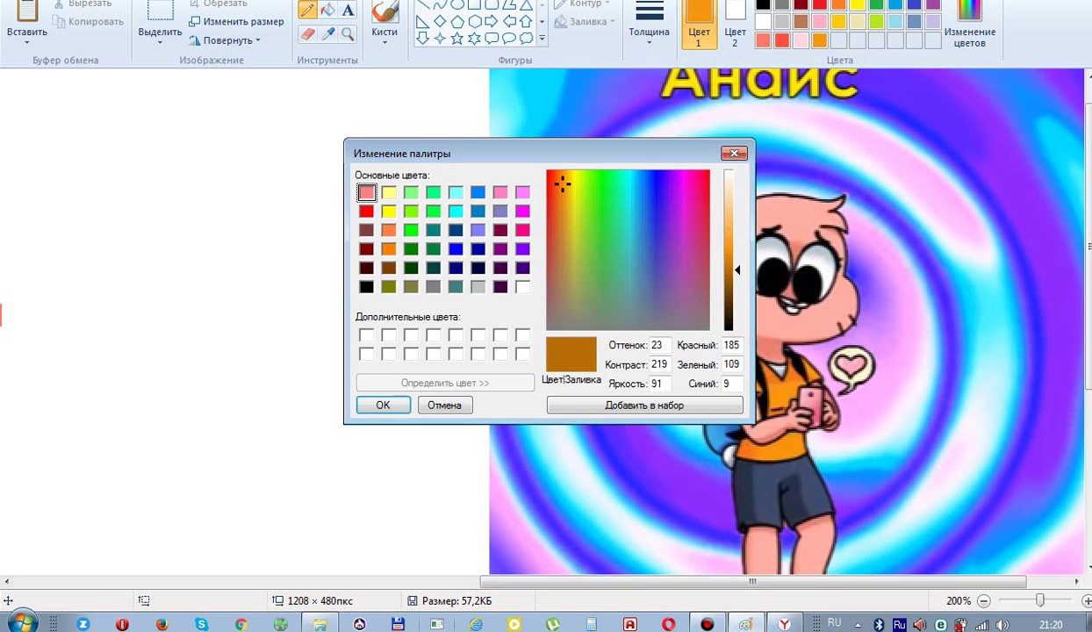
click(730, 273)
click(728, 262)
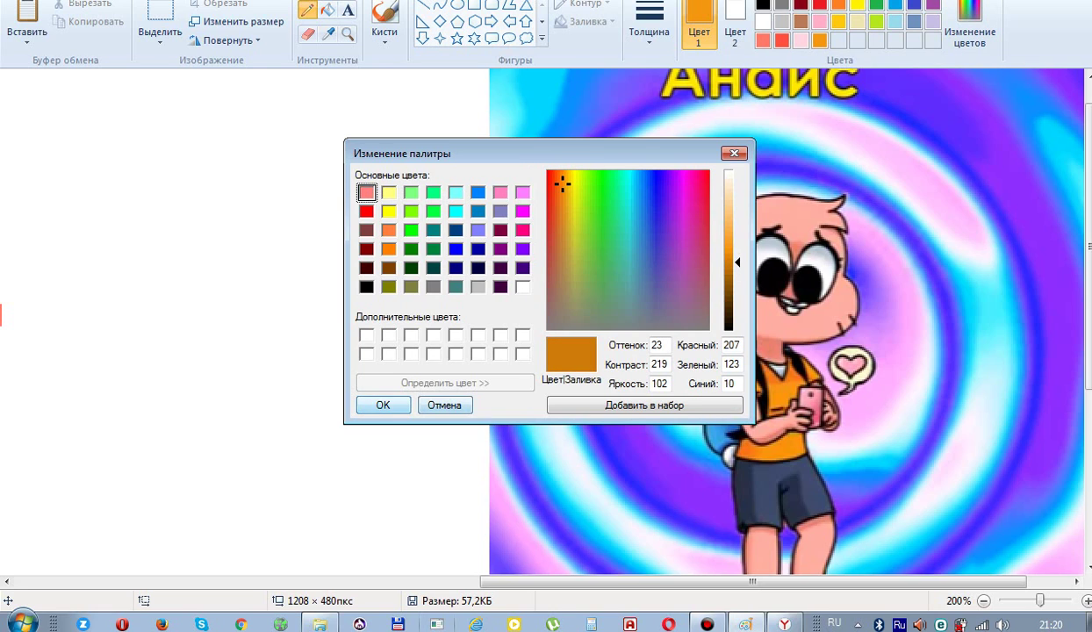
click(383, 405)
Outline the T-shirt's left sleeve, shoulder, neckline and right sleeve over the body in the darker orange
drag(633, 581, 348, 581)
mouse_move(287, 423)
mouse_down()
mouse_move(335, 413)
mouse_move(283, 420)
mouse_move(290, 355)
mouse_move(333, 324)
mouse_move(362, 333)
mouse_move(397, 314)
mouse_up()
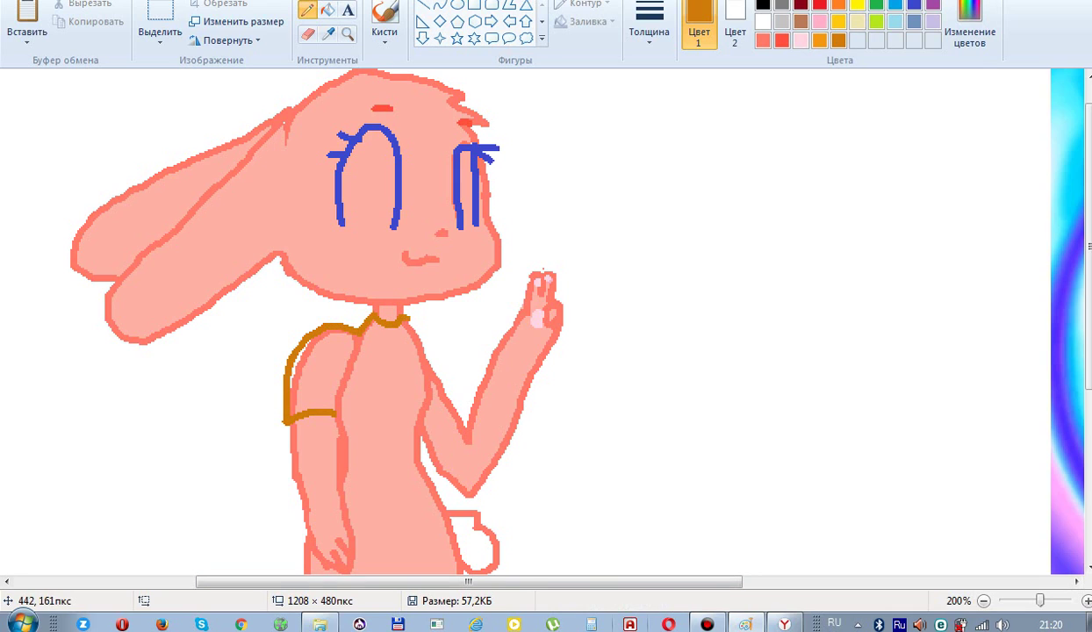
mouse_move(404, 316)
mouse_down()
mouse_move(455, 397)
mouse_move(413, 401)
mouse_move(408, 337)
mouse_up()
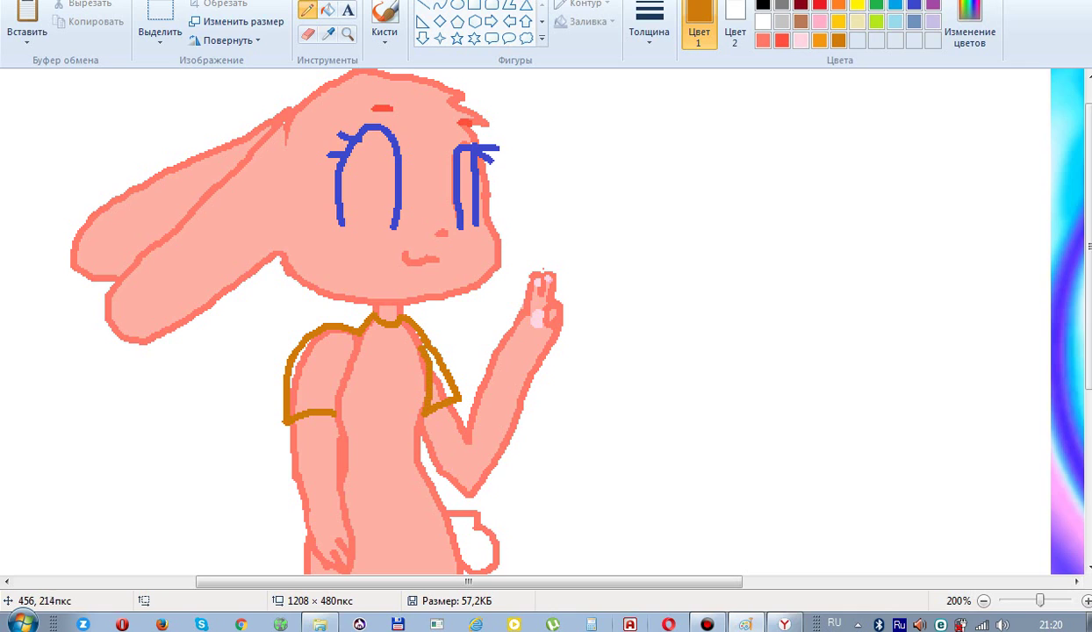
Draw the T-shirt's right side, straight hem and left side down to the lowered arm, redoing the left side line once
drag(412, 404, 405, 435)
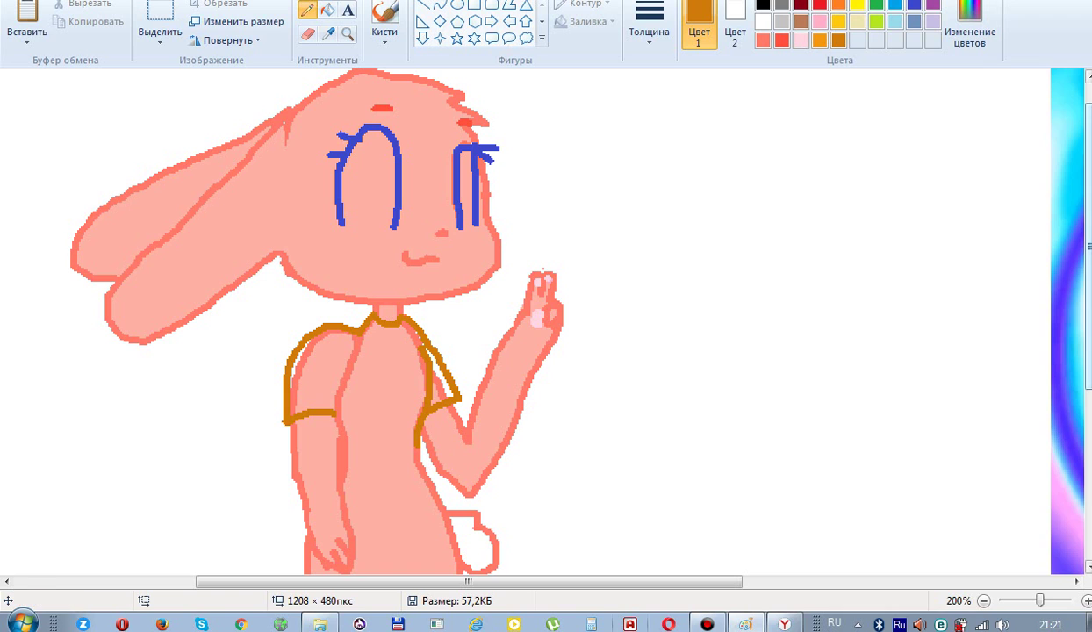
scroll(452, 353, down, 3)
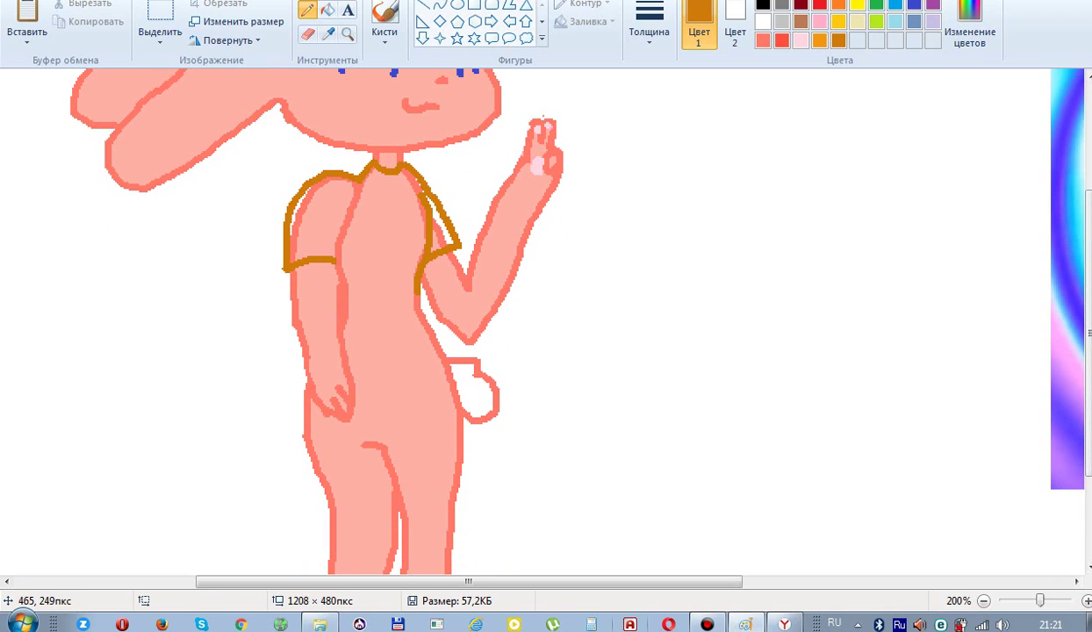
mouse_move(416, 290)
mouse_down()
mouse_move(416, 321)
mouse_move(457, 365)
mouse_move(351, 365)
mouse_up()
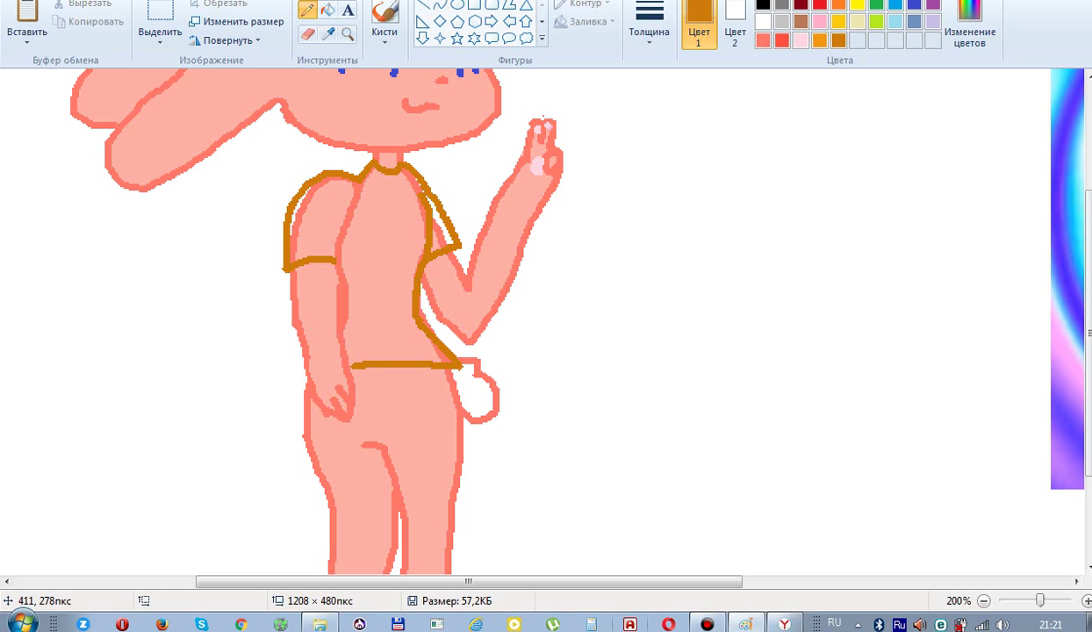
mouse_move(349, 195)
mouse_down()
mouse_move(325, 249)
mouse_move(326, 265)
mouse_move(350, 281)
mouse_up()
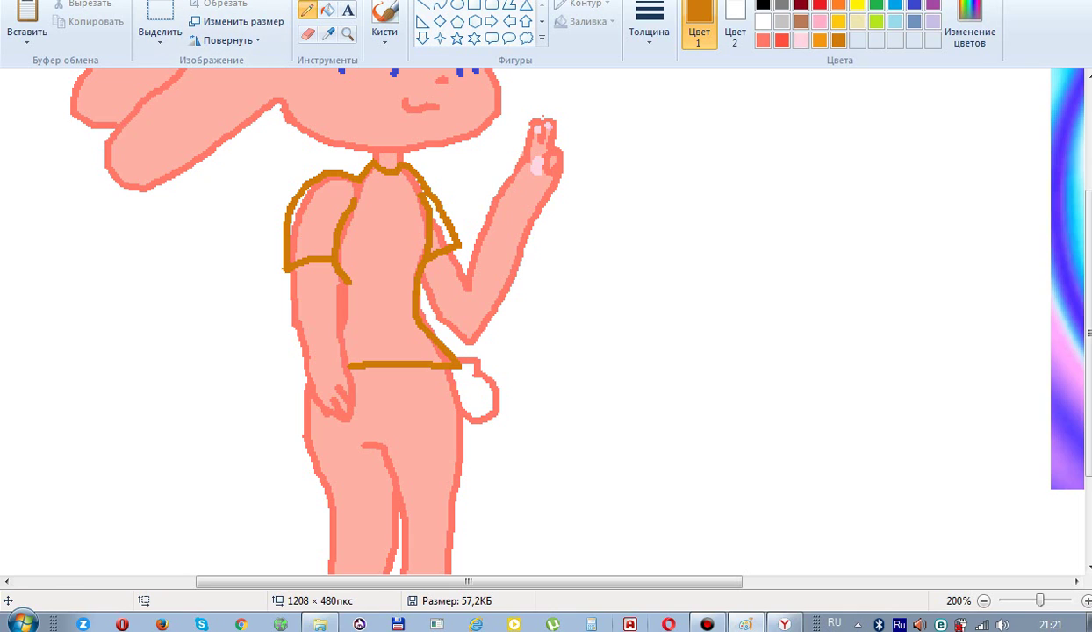
key(ctrl+z)
mouse_move(346, 187)
mouse_down()
mouse_move(332, 260)
mouse_move(345, 321)
mouse_up()
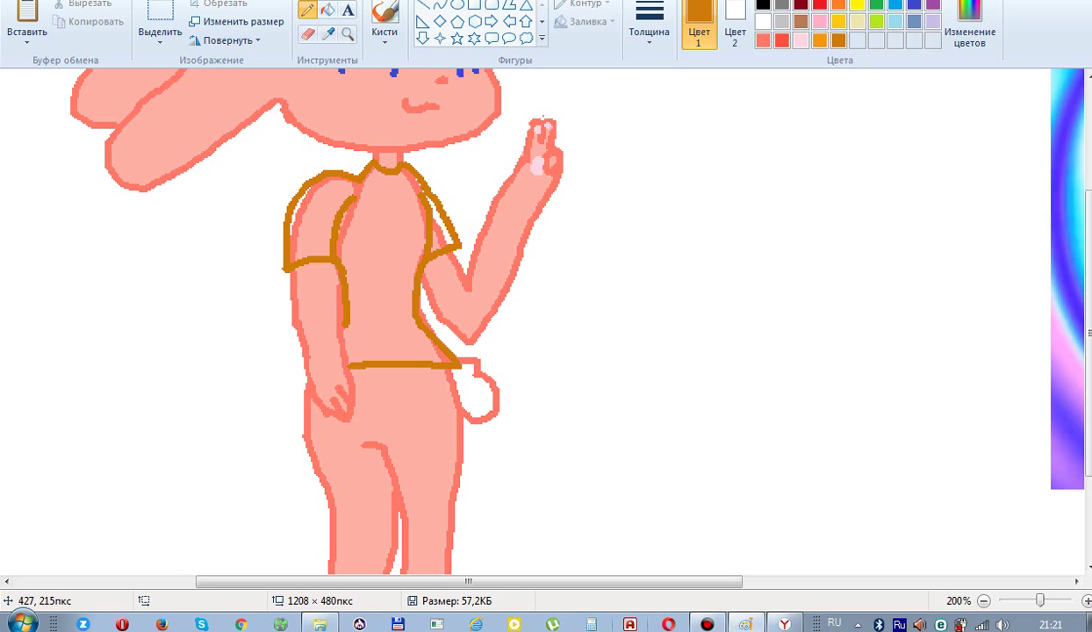
Fill the T-shirt's torso and left sleeve, including the gap along the sleeve's outer edge, with the lighter orange from the palette
click(327, 33)
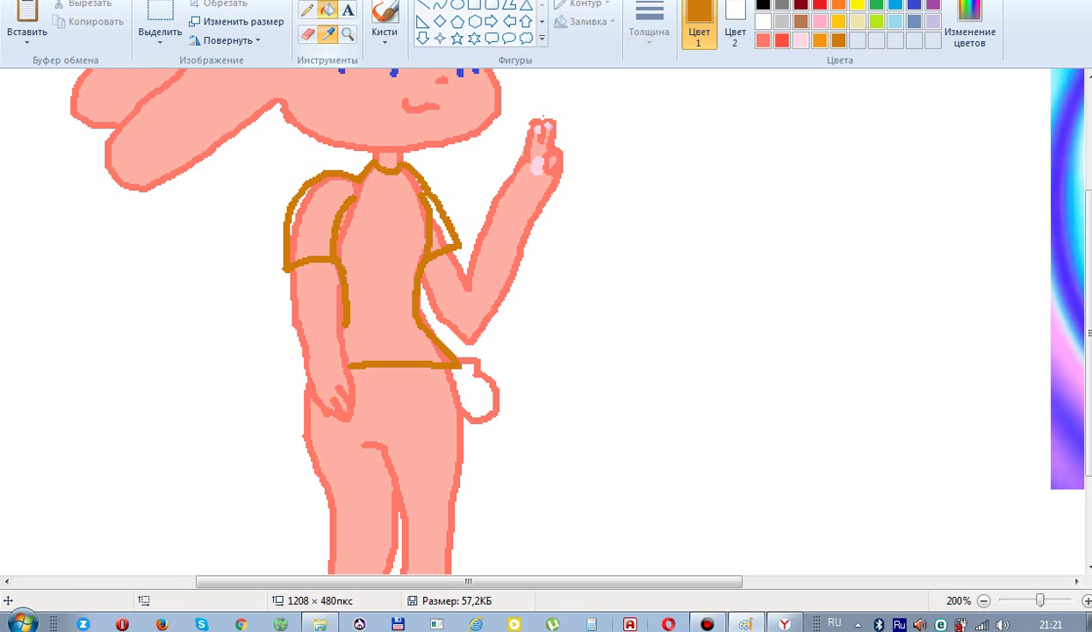
click(327, 8)
click(818, 40)
click(405, 250)
click(331, 224)
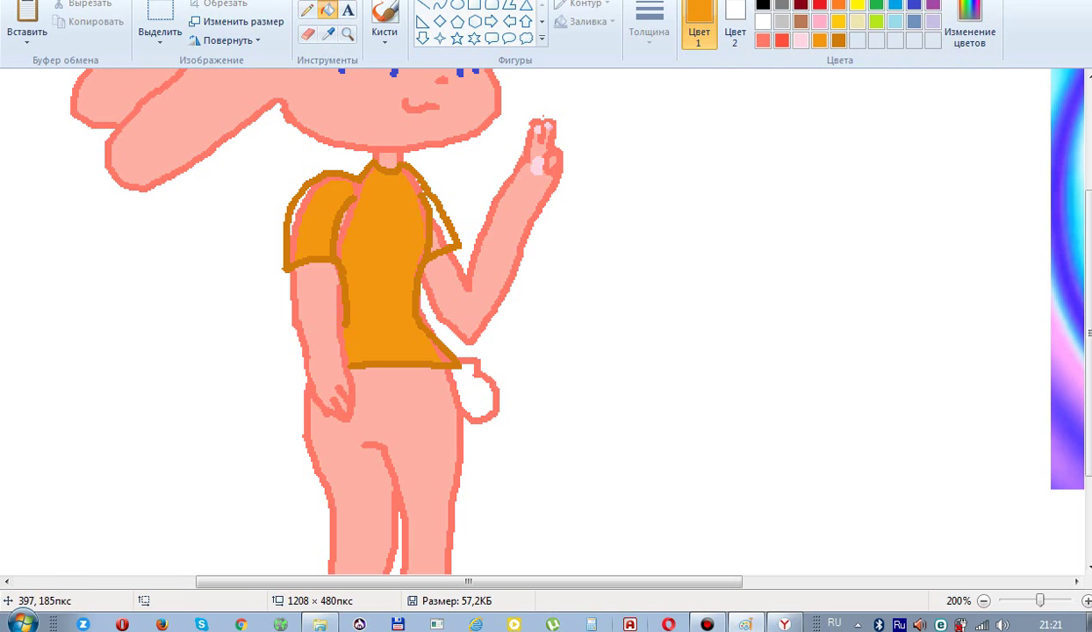
click(289, 211)
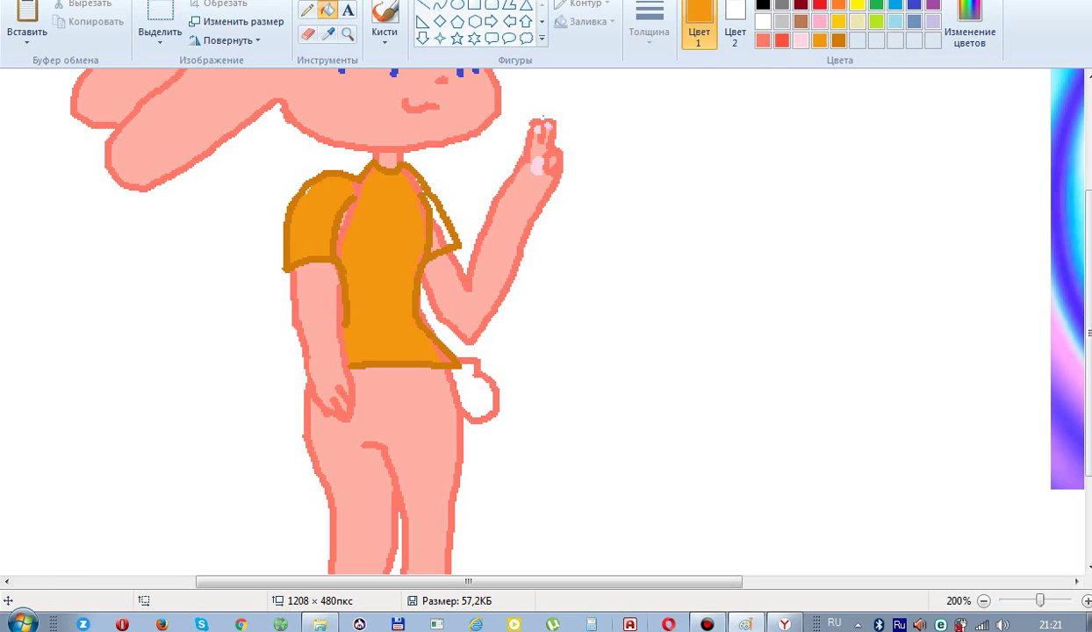
Paint over the pink lines and white gaps inside the T-shirt in orange, and clean the area beside the waist with white
click(306, 9)
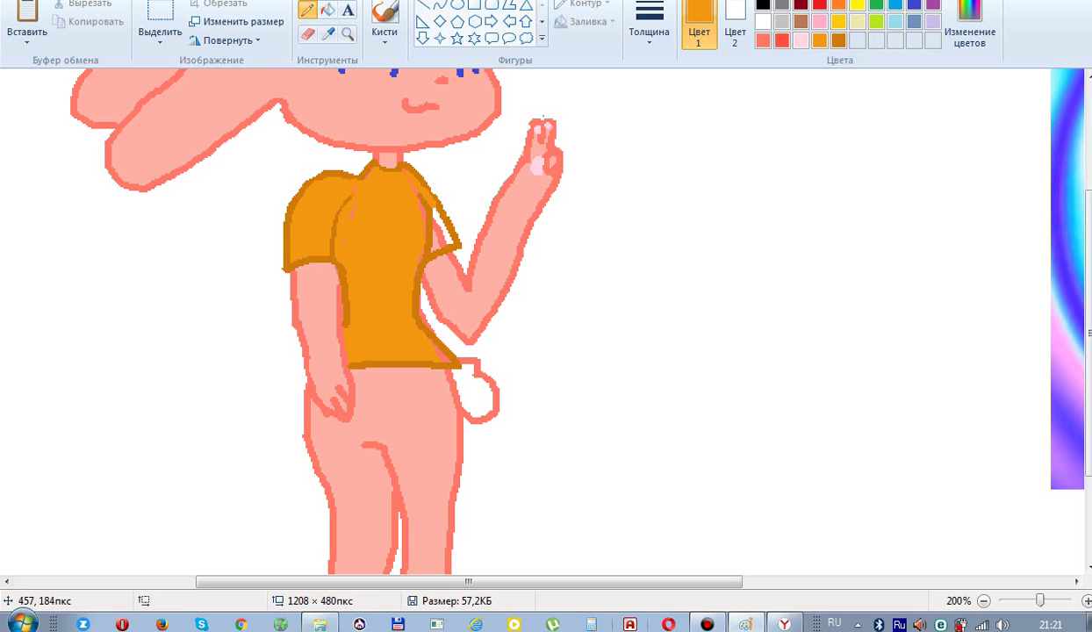
mouse_move(426, 235)
mouse_down()
mouse_move(419, 241)
mouse_move(439, 232)
mouse_move(434, 223)
mouse_up()
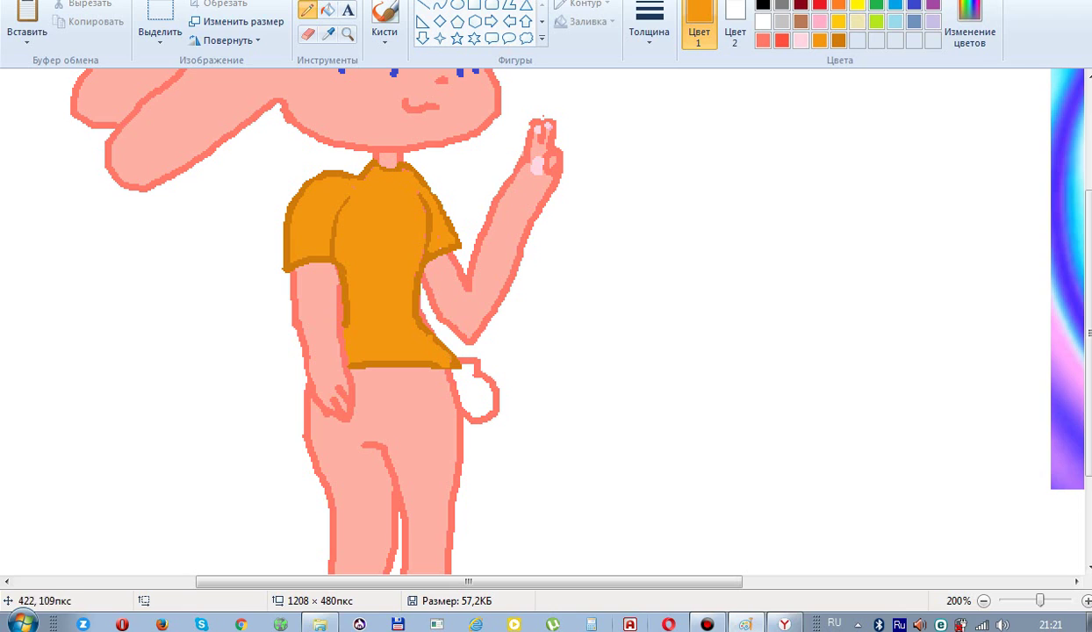
click(327, 33)
click(430, 323)
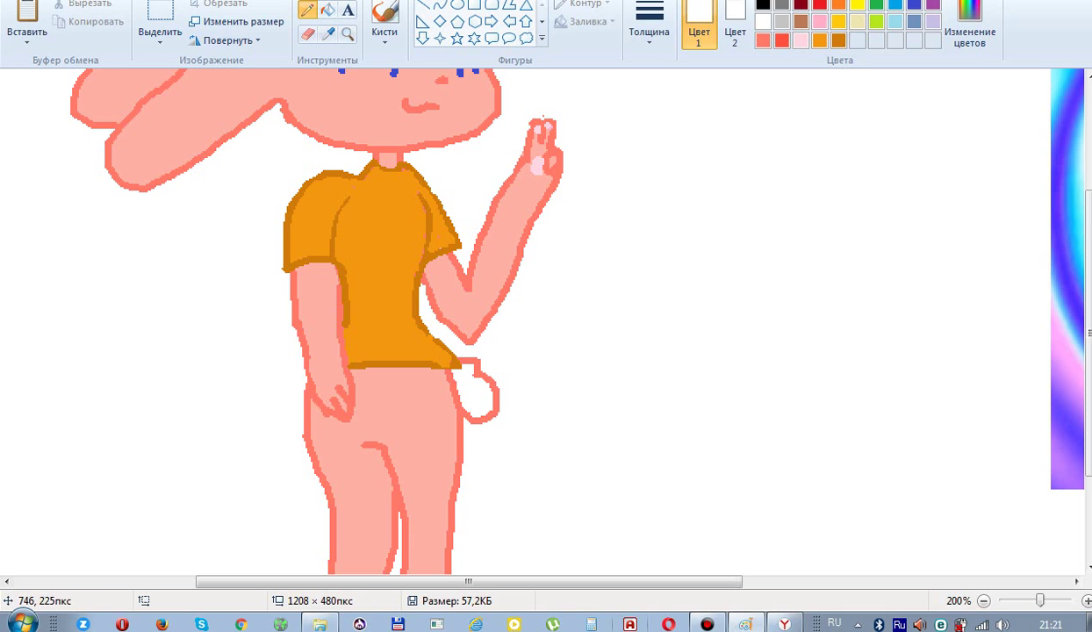
Sample the dark blue of the reference character's shorts
mouse_move(1087, 333)
mouse_down()
mouse_move(1088, 304)
mouse_move(1088, 330)
mouse_up()
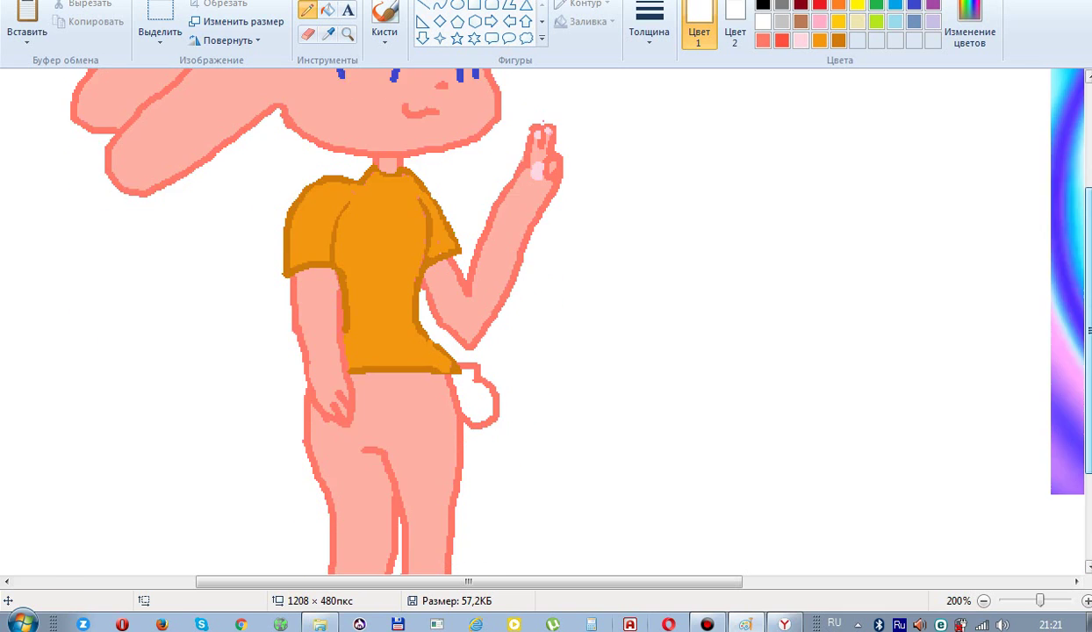
scroll(565, 312, up, 4)
scroll(564, 312, down, 7)
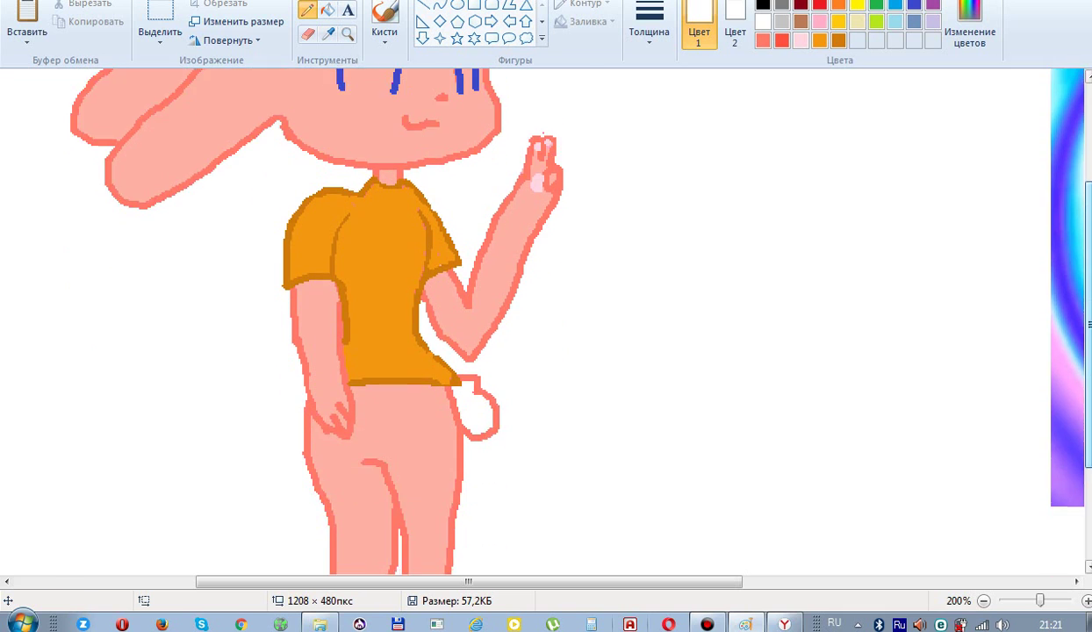
scroll(564, 312, right, 10)
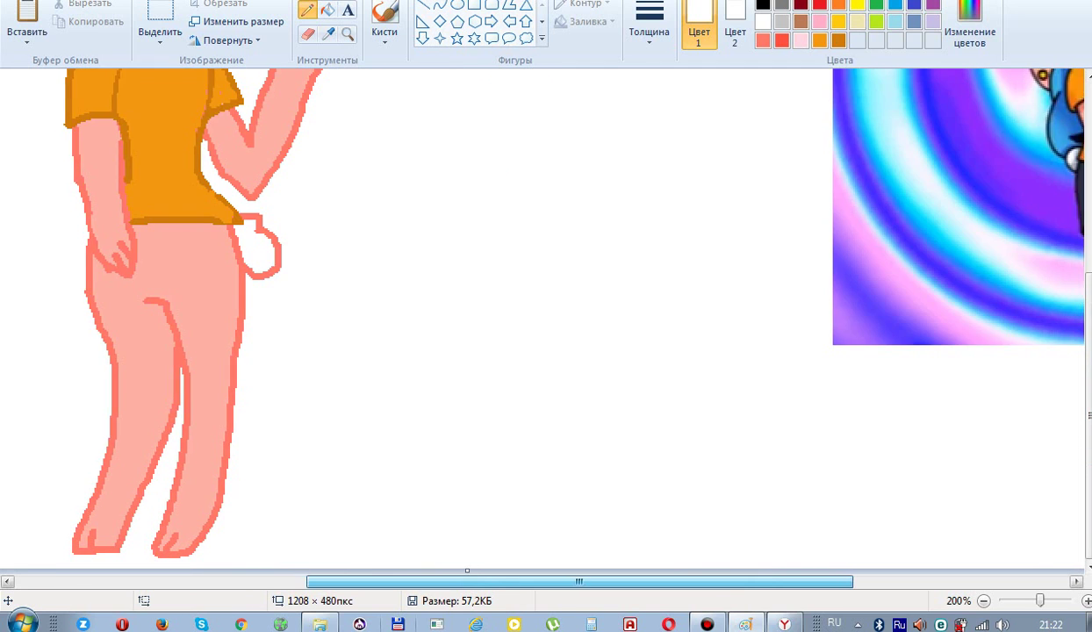
scroll(565, 312, right, 1)
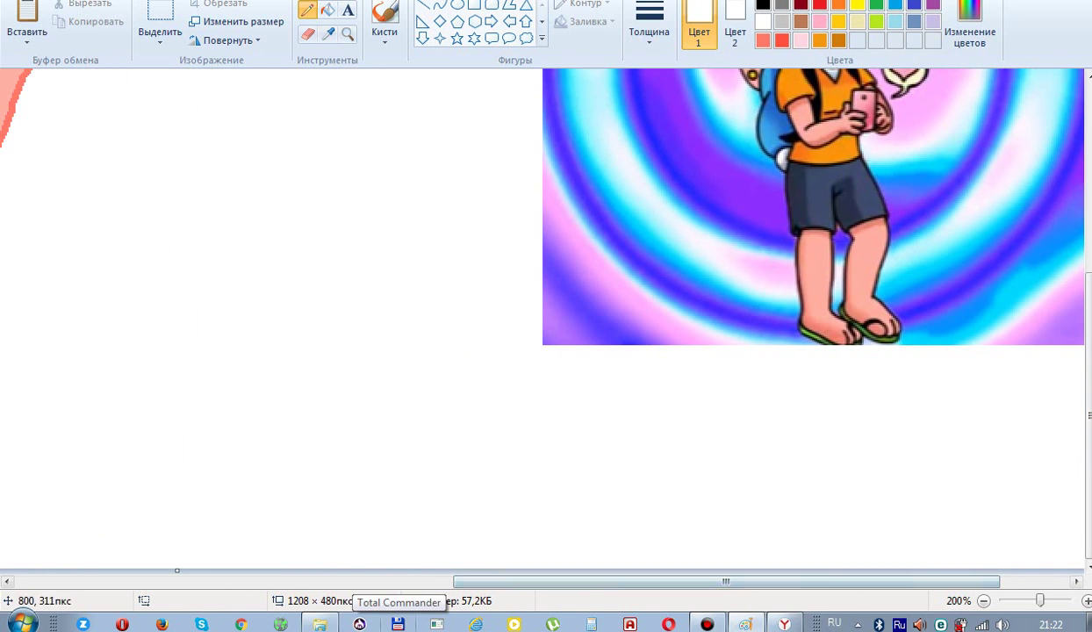
click(327, 34)
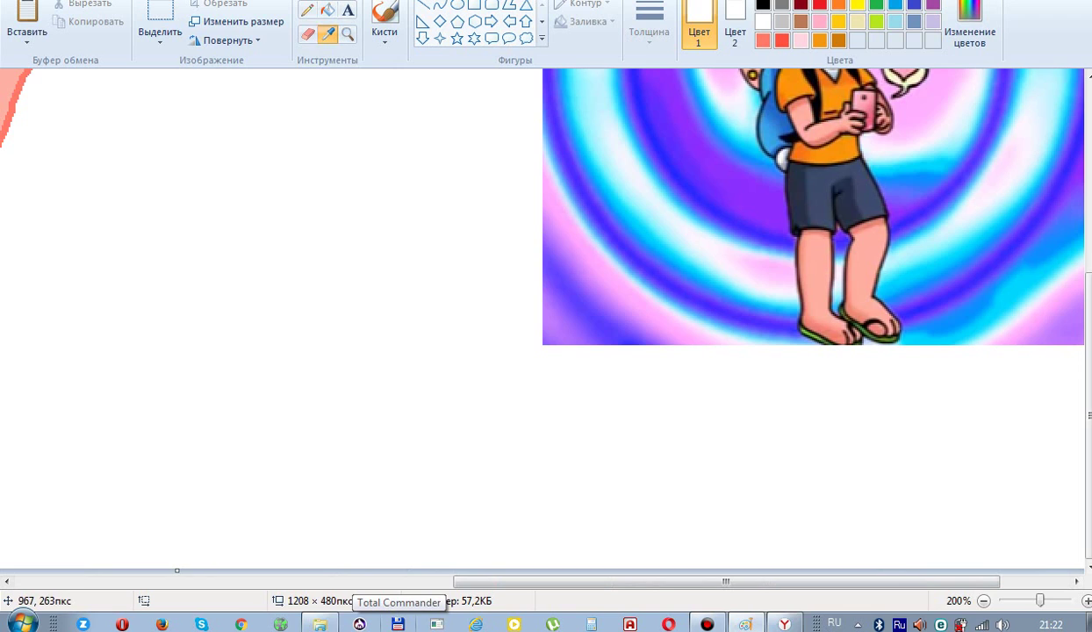
click(819, 189)
Outline the shorts over the hips and thighs, with a centre fold and a small pocket, in the sampled dark blue
drag(725, 581, 458, 581)
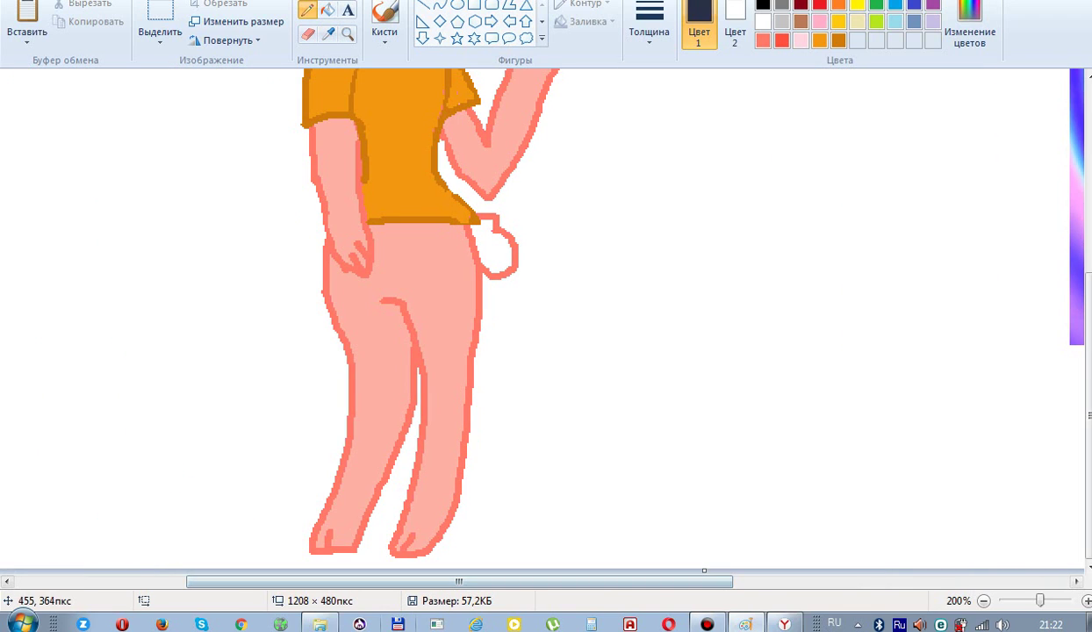
mouse_move(325, 246)
mouse_down()
mouse_move(321, 286)
mouse_move(342, 372)
mouse_move(421, 358)
mouse_move(409, 321)
mouse_move(382, 301)
mouse_up()
mouse_move(419, 248)
mouse_down()
mouse_move(450, 280)
mouse_move(461, 272)
mouse_move(461, 248)
mouse_move(421, 245)
mouse_move(463, 228)
mouse_move(488, 359)
mouse_move(421, 350)
mouse_up()
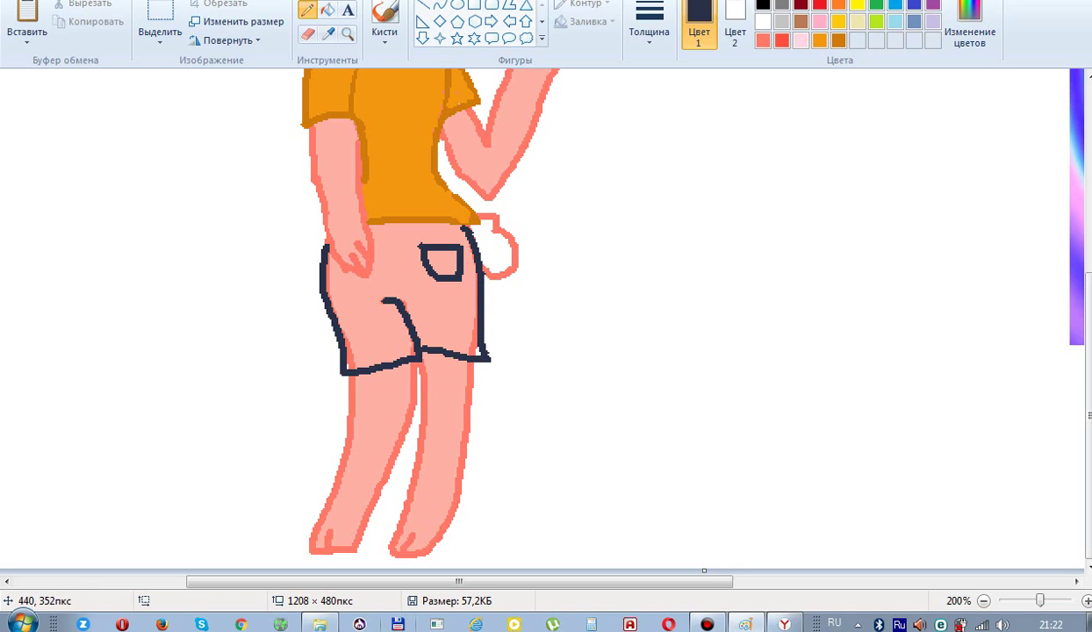
Define a lighter blue (red 65, green 74, blue 114) from the sampled shorts colour
click(327, 10)
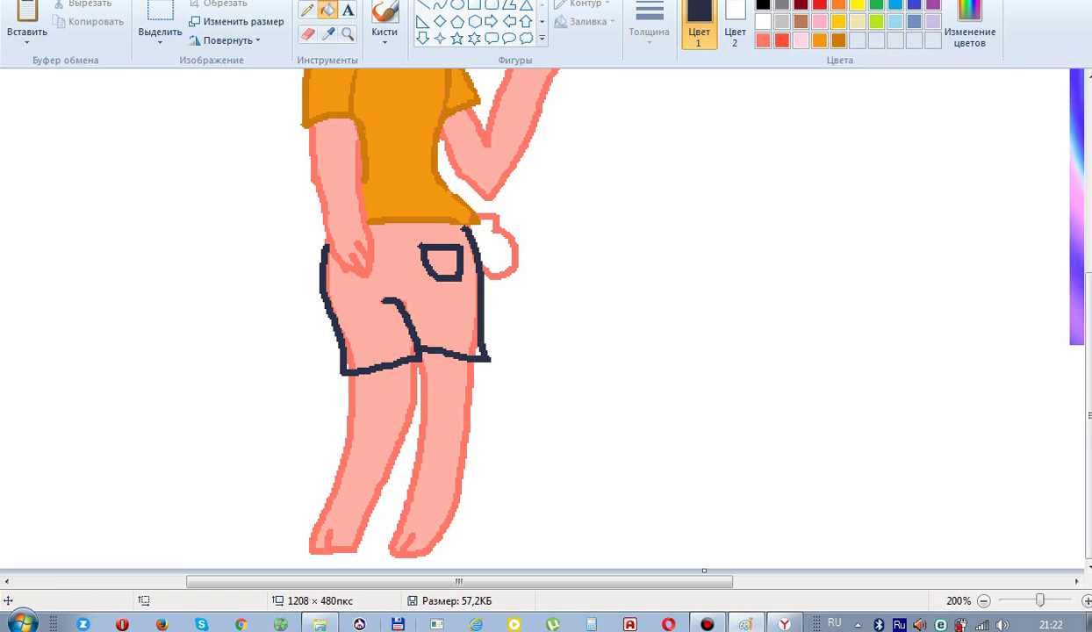
click(970, 26)
drag(728, 295, 729, 275)
click(382, 404)
Fill the shorts with the lighter blue, then undo the fill that recolours the arm's outline
click(384, 335)
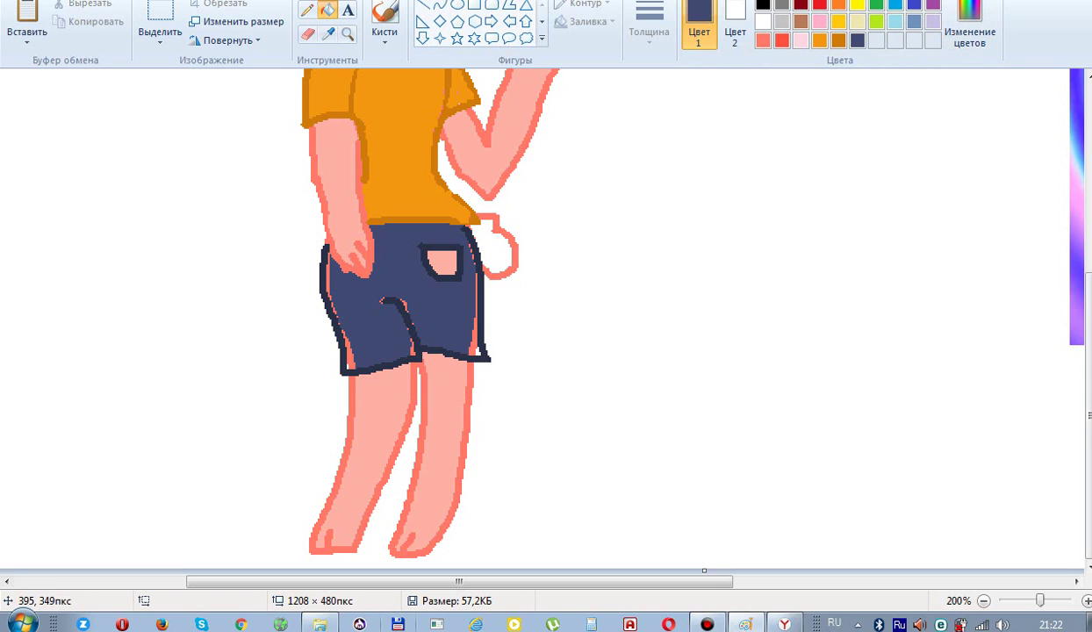
click(343, 347)
click(326, 285)
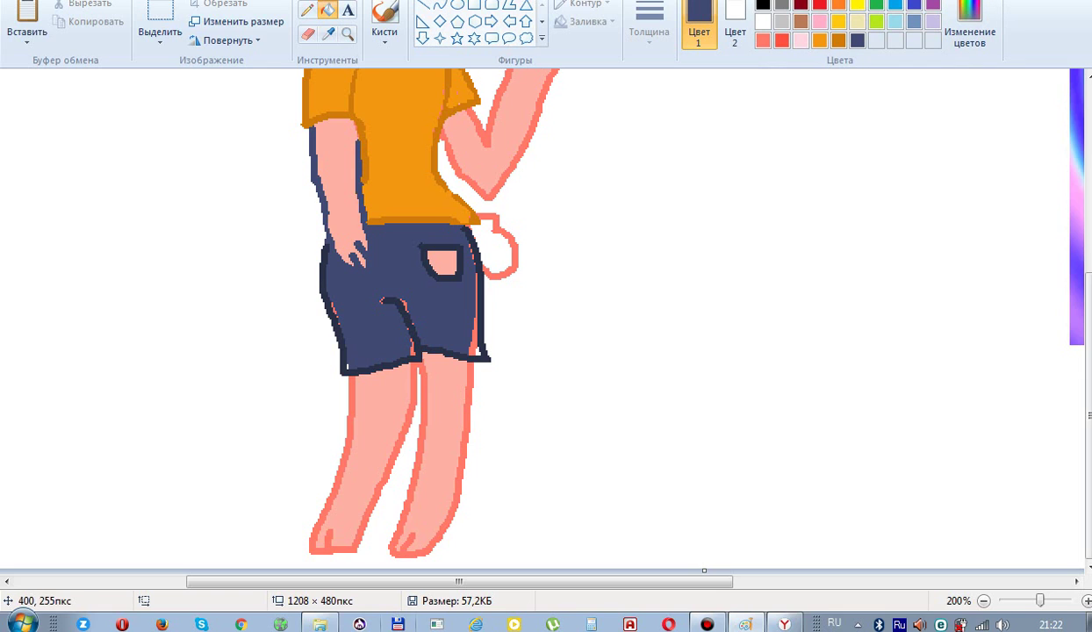
key(ctrl+z)
Paint over the pink and white gaps along the shorts' side edges and centre fold with the lighter blue
click(307, 9)
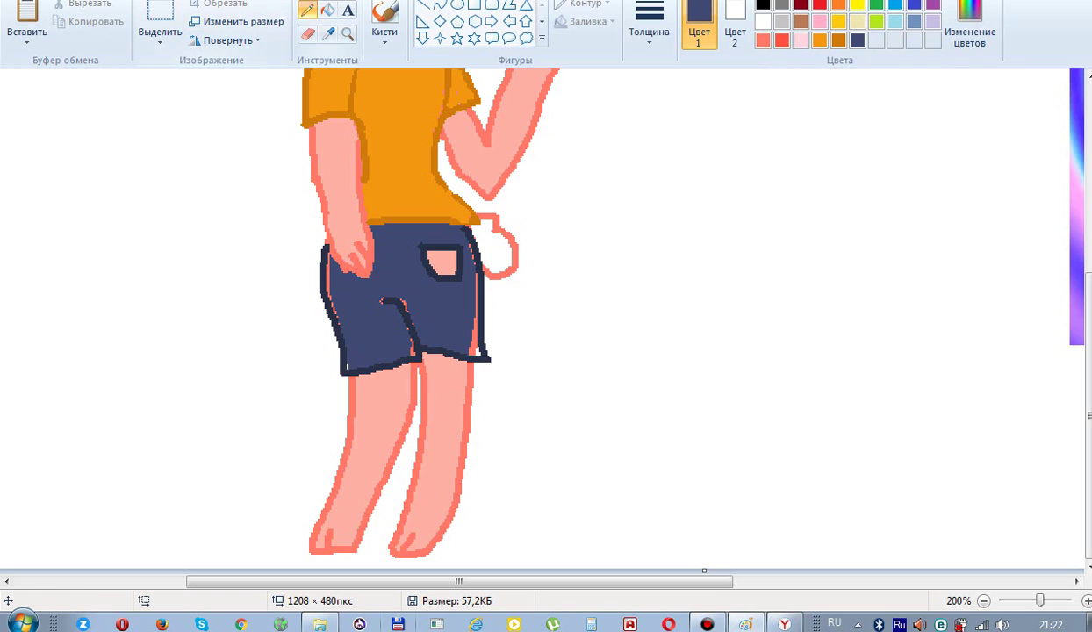
drag(320, 253, 327, 305)
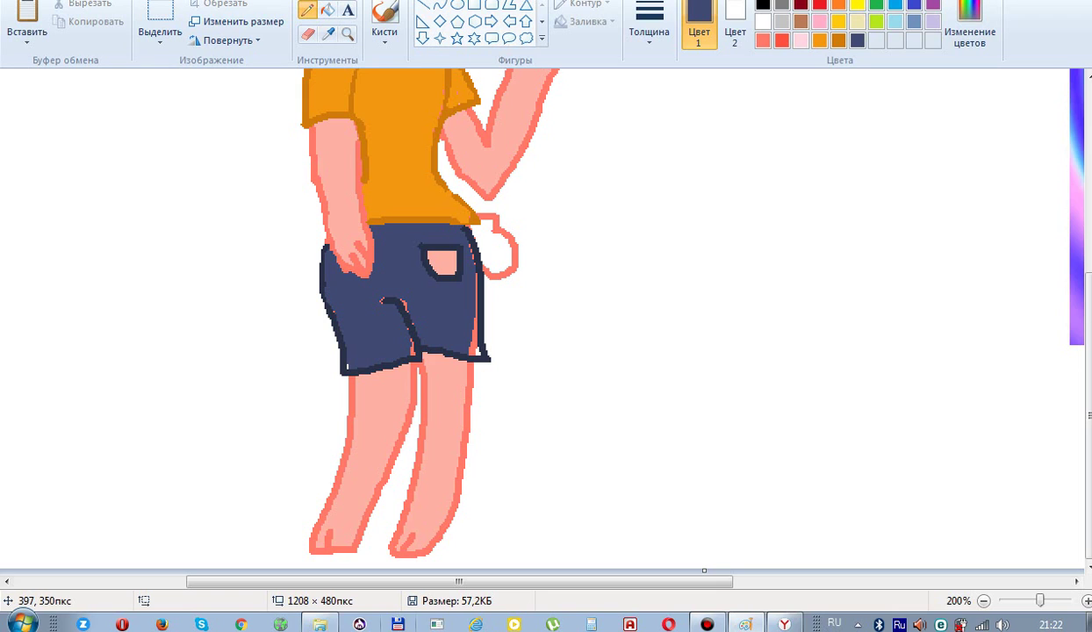
drag(341, 347, 339, 368)
drag(404, 356, 396, 319)
mouse_move(454, 341)
mouse_down()
mouse_move(473, 353)
mouse_move(469, 280)
mouse_up()
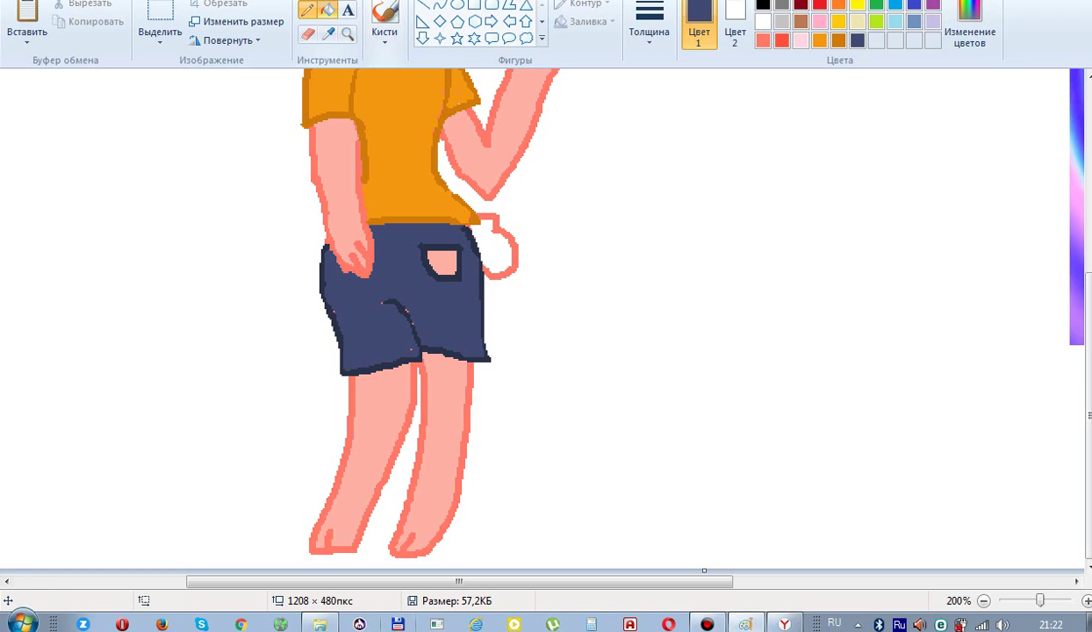
Fill the shorts' pocket with the lighter blue and paint over the centre fold and remaining pink specks
click(326, 10)
click(435, 258)
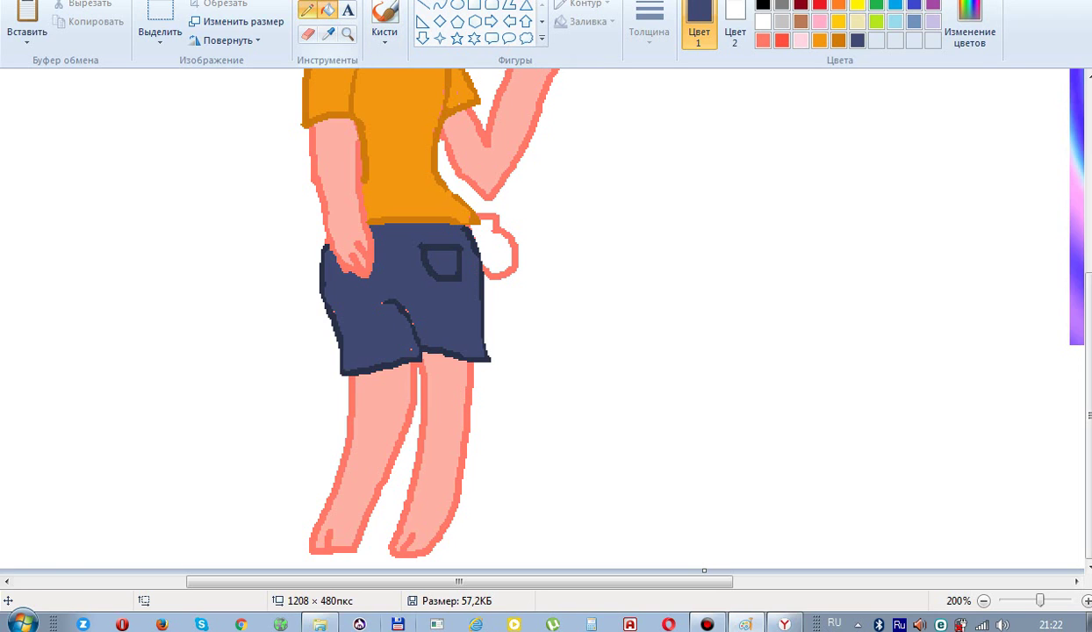
click(307, 10)
drag(405, 327, 391, 302)
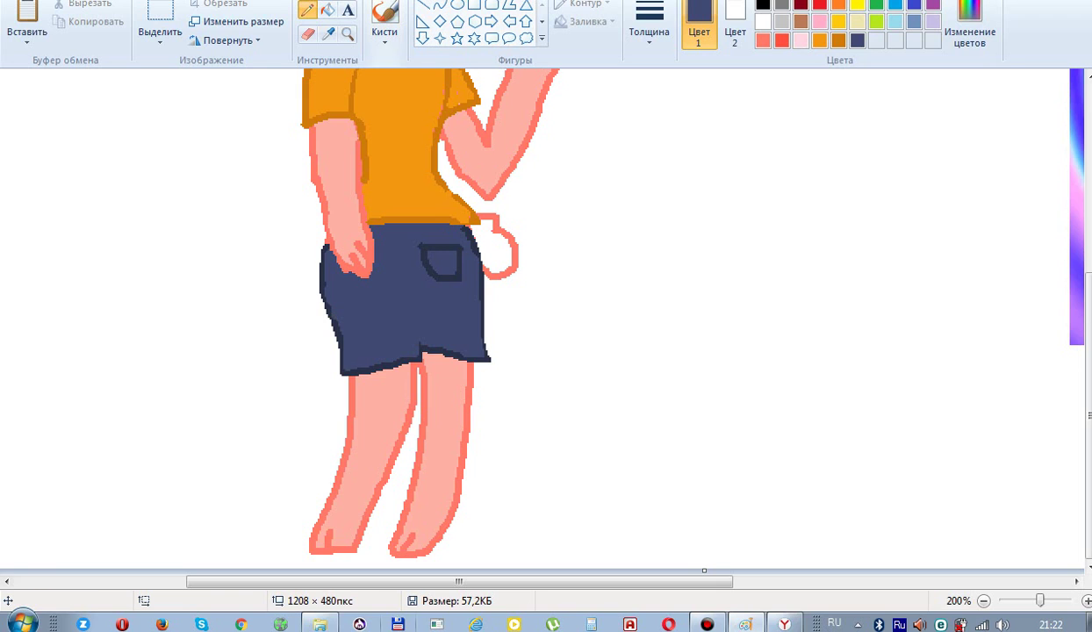
Undo the shorts' touch-ups, fills and outline, then try a looser left leg outline in the lighter blue and undo it too
key(ctrl+z)
key(ctrl+z)
key(ctrl+z)
key(ctrl+z)
key(ctrl+z)
key(ctrl+z)
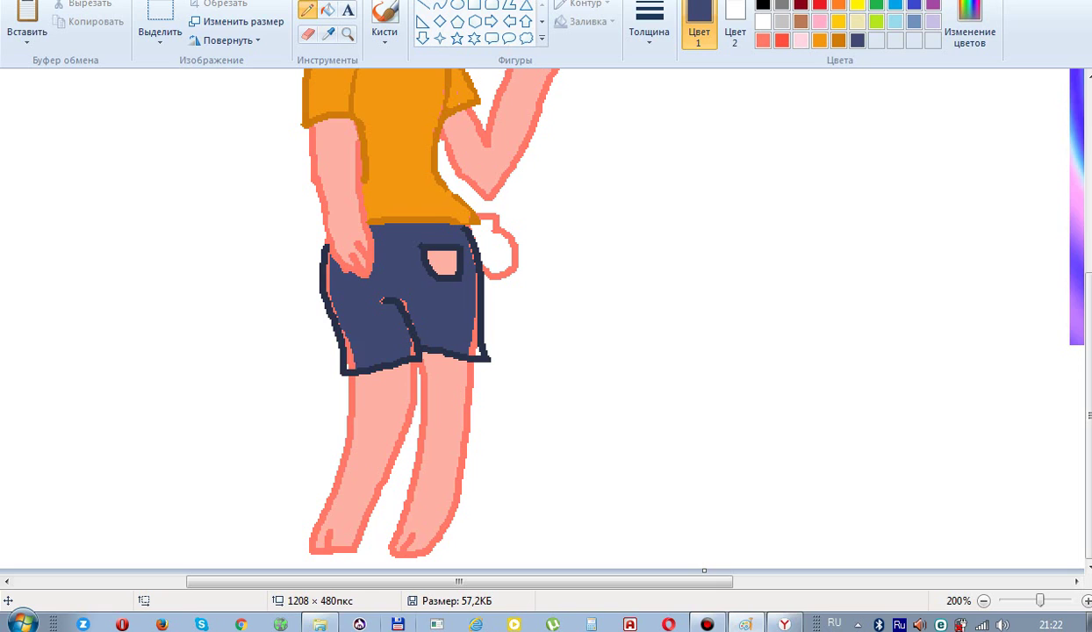
key(ctrl+z)
key(ctrl+z)
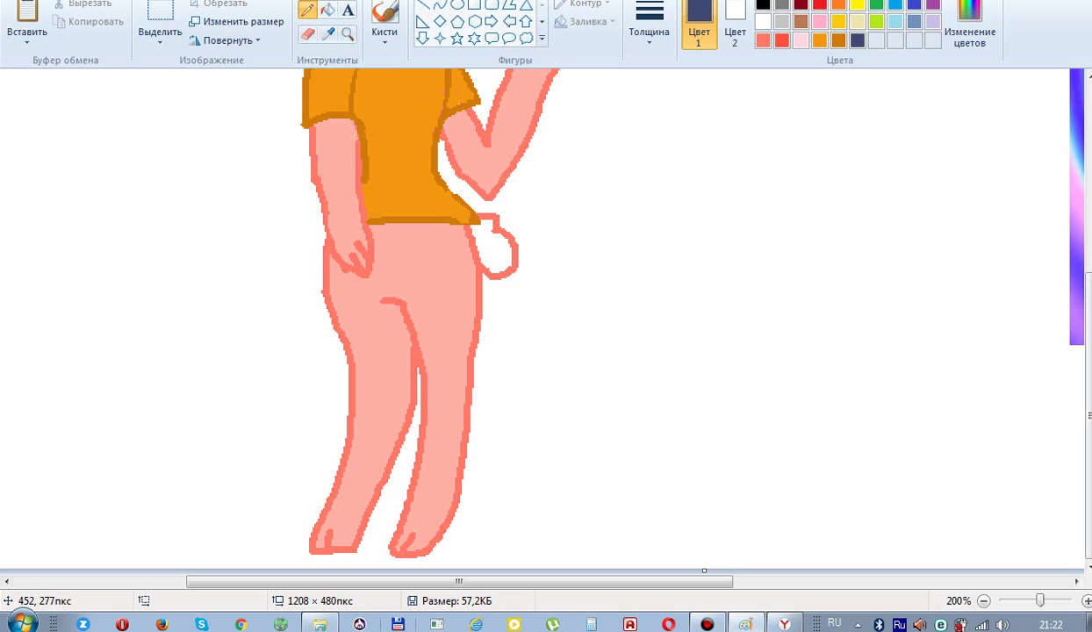
mouse_move(326, 249)
mouse_down()
mouse_move(313, 300)
mouse_move(323, 362)
mouse_move(412, 360)
mouse_move(413, 340)
mouse_move(384, 300)
mouse_up()
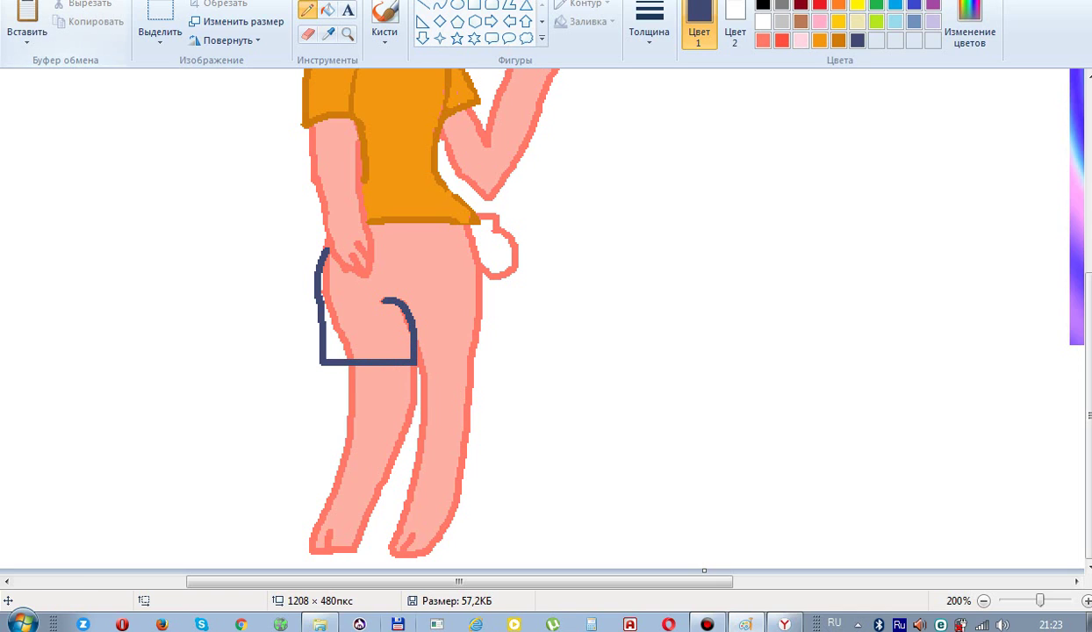
key(ctrl+z)
Draw a curved shorts hem across both thighs in the lighter blue and recolour the hip outline beside the tail to match
mouse_move(346, 358)
mouse_down()
mouse_move(406, 357)
mouse_move(477, 342)
mouse_up()
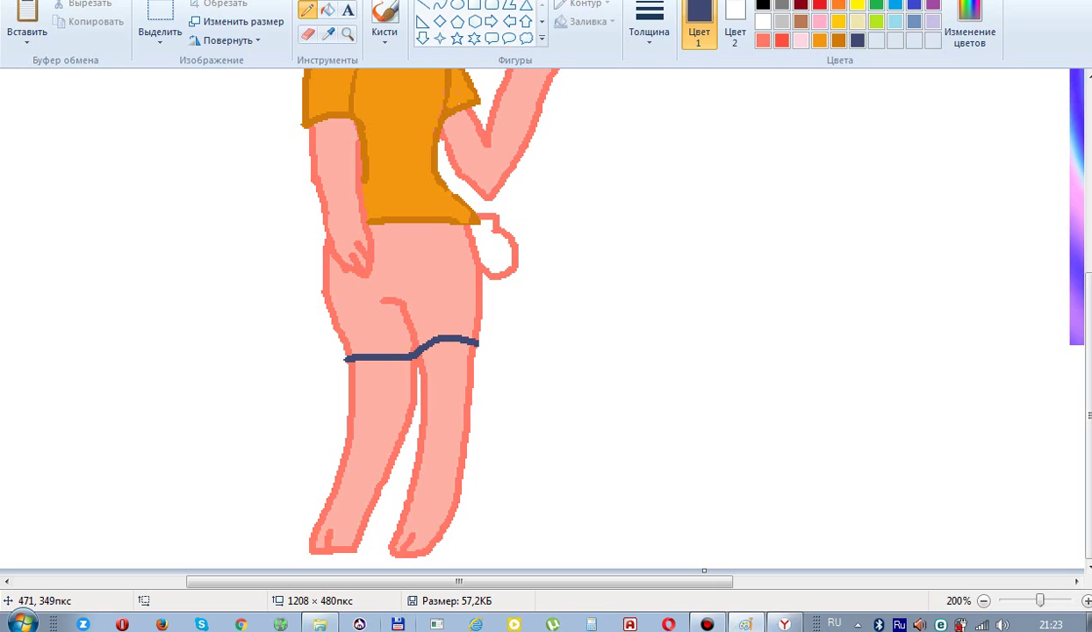
click(326, 10)
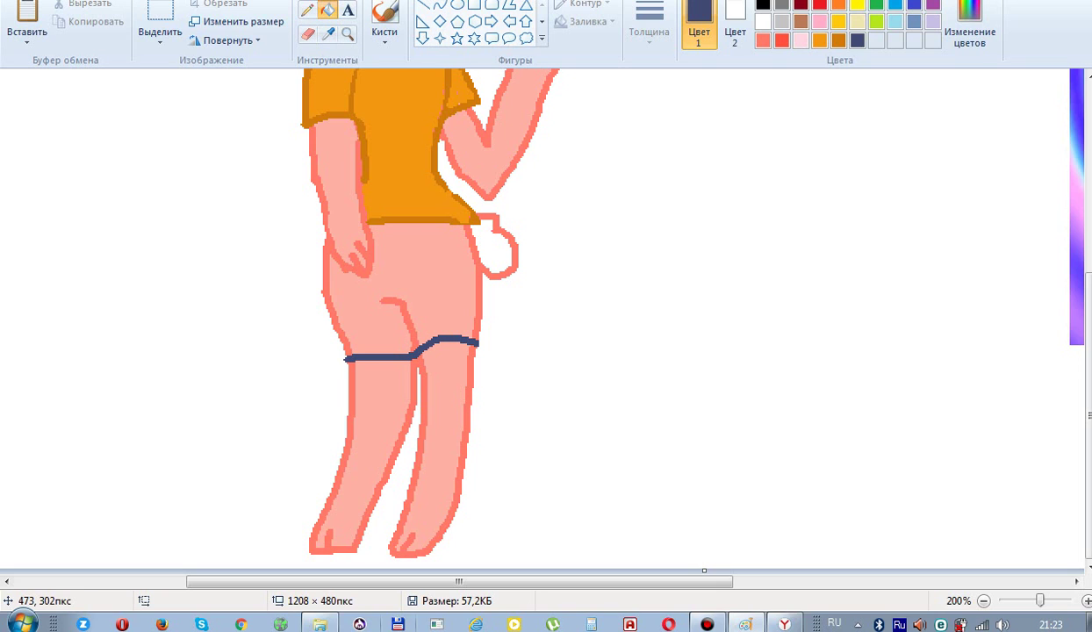
click(480, 262)
click(306, 10)
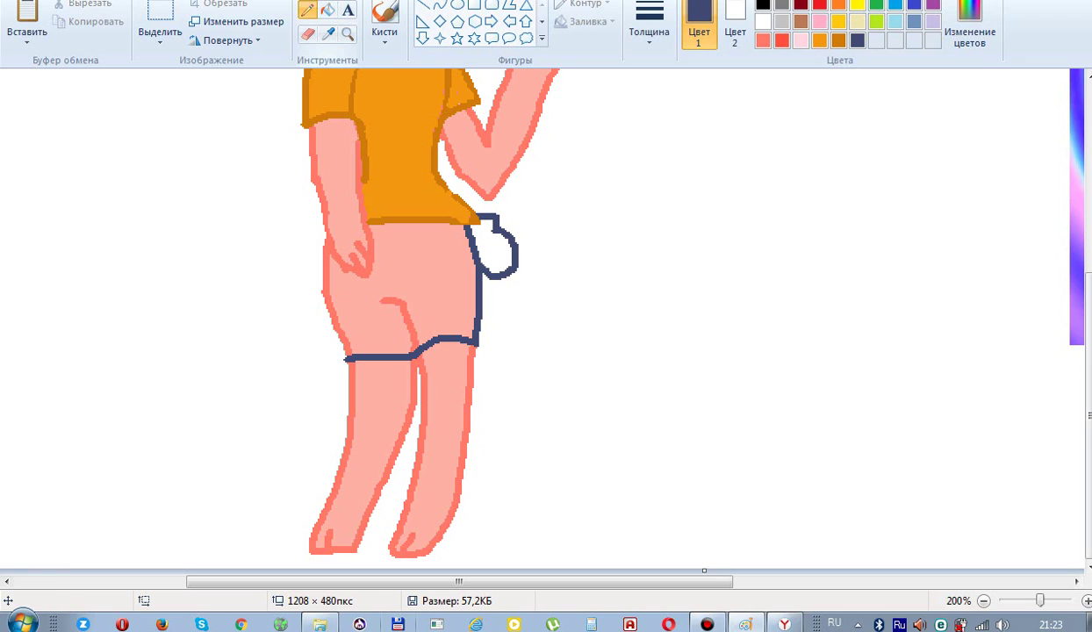
Define a pale pink starting from the tail's white and recolour the tail outline with it
click(328, 34)
click(497, 253)
click(969, 23)
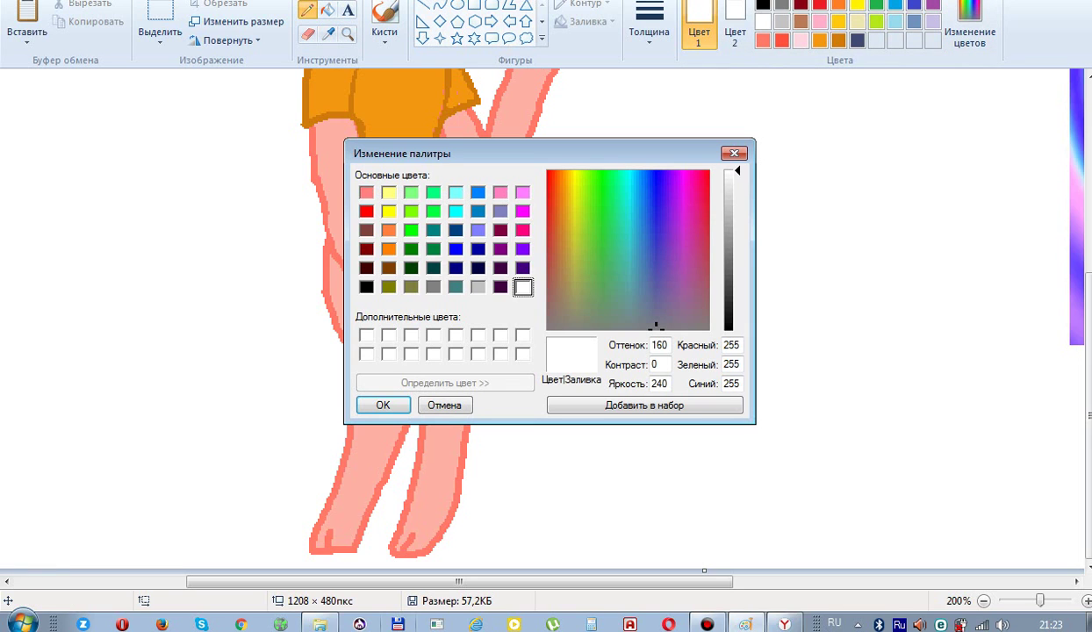
mouse_move(684, 179)
mouse_down()
mouse_move(684, 171)
mouse_move(737, 187)
mouse_up()
click(382, 405)
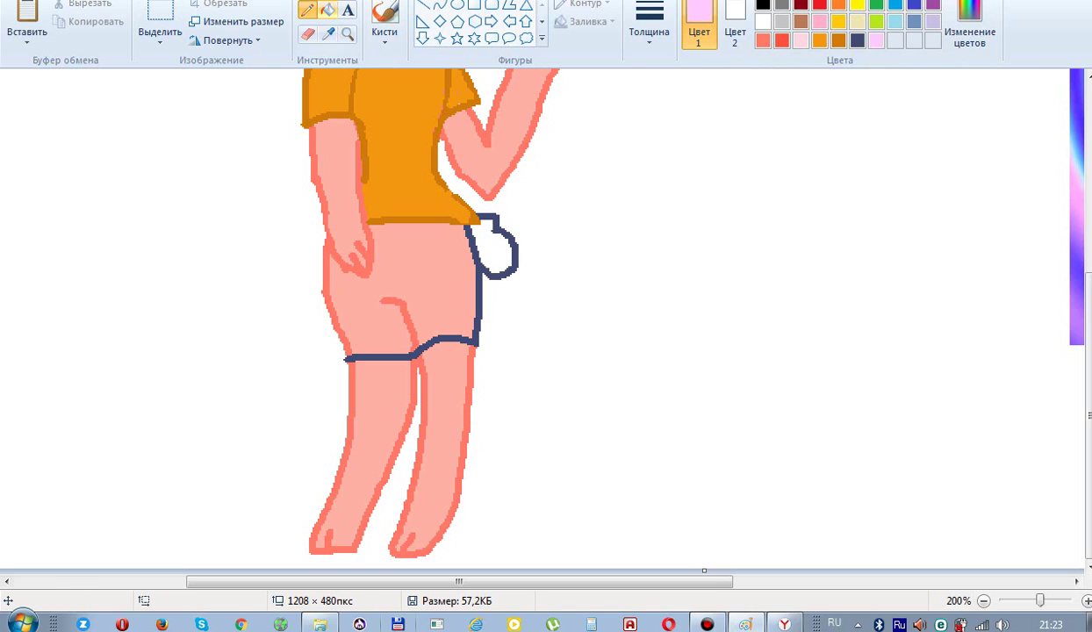
click(327, 10)
click(502, 219)
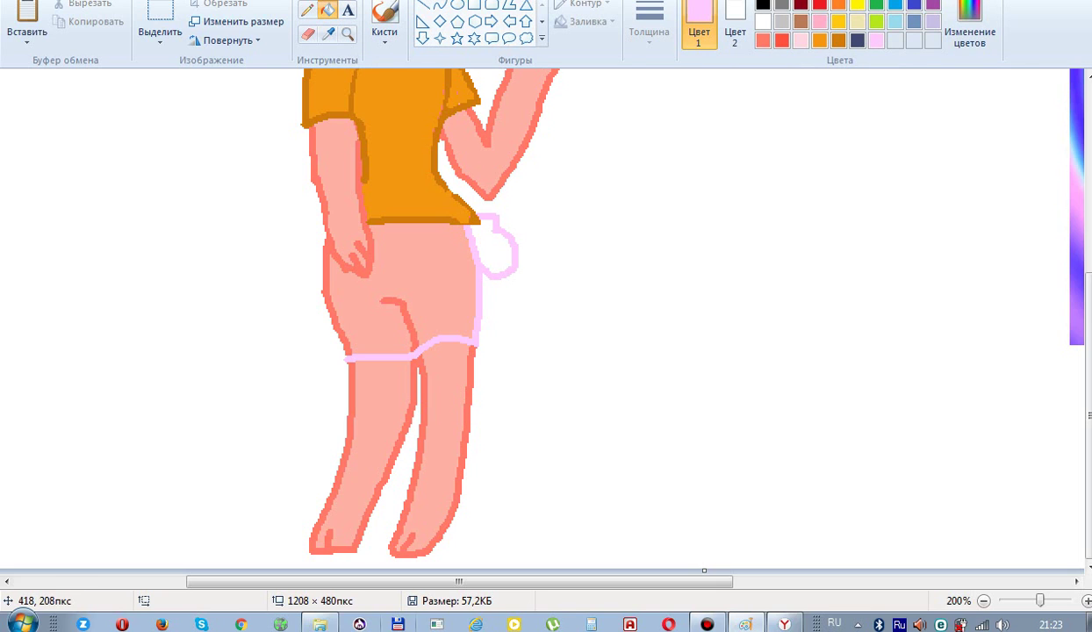
Define a slightly darker shade of the shorts' blue from the palette
click(306, 10)
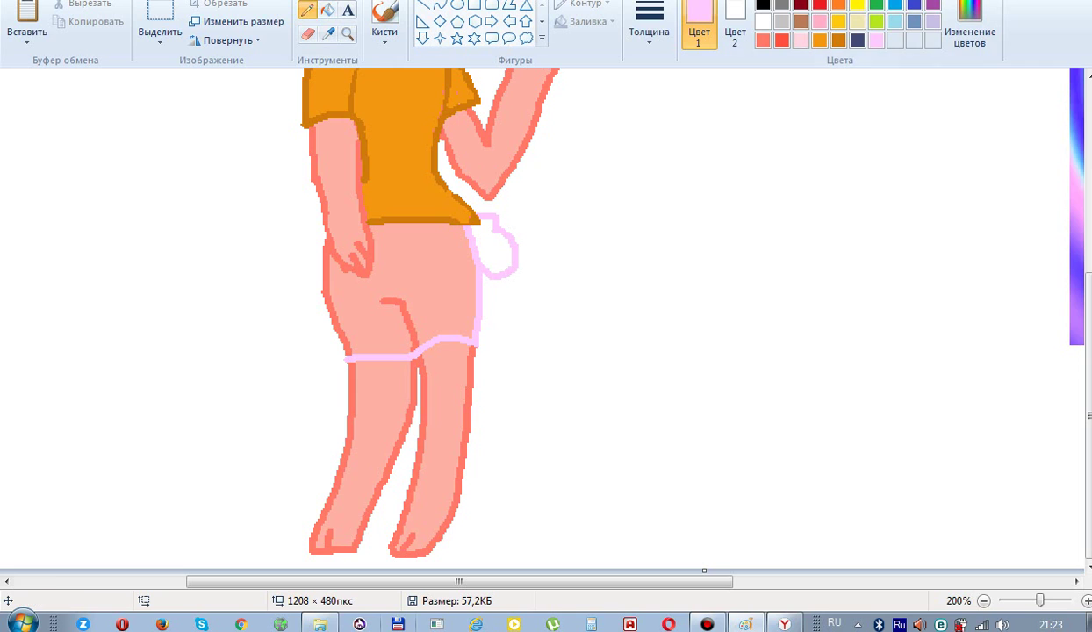
click(857, 41)
click(969, 26)
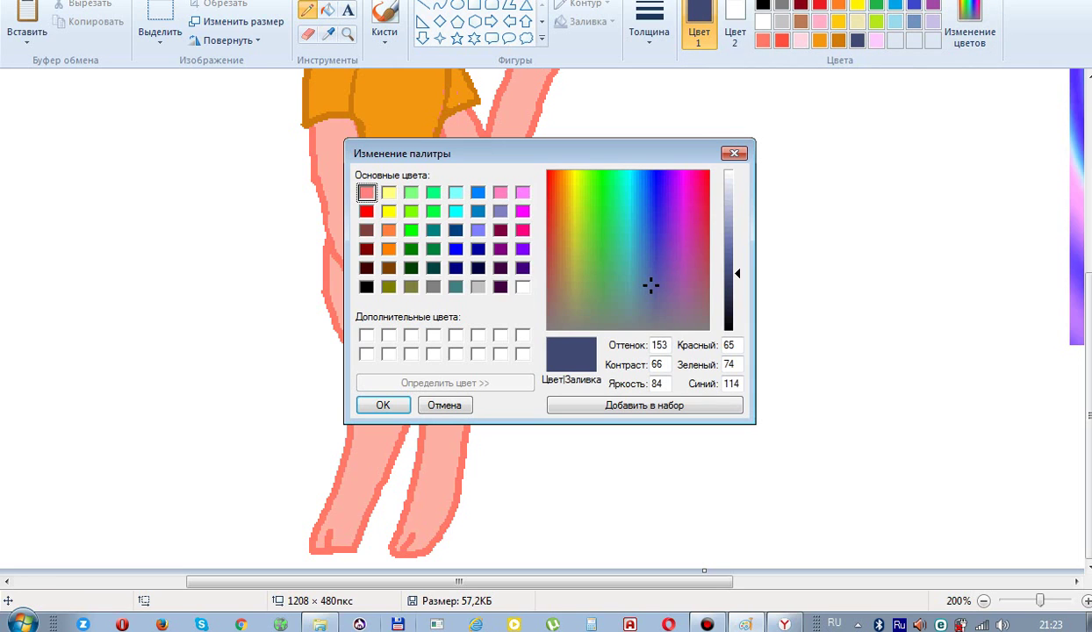
drag(736, 273, 737, 284)
click(382, 405)
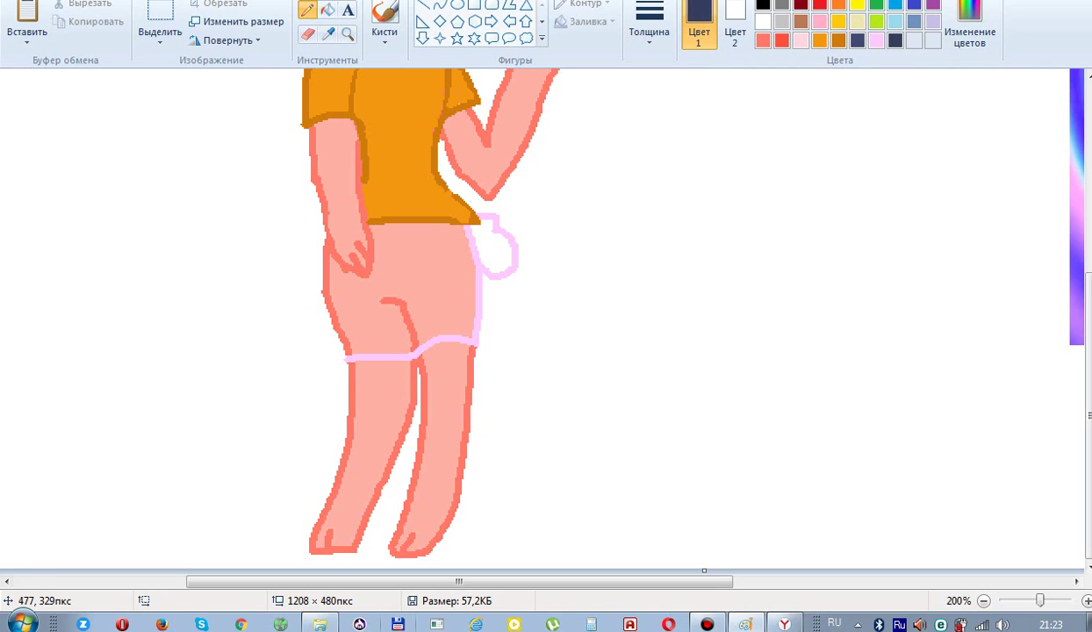
Separate the hip from the tail with a darker blue line and recolour the shorts' side and hem outline in that blue
mouse_move(483, 276)
mouse_down()
mouse_move(465, 227)
mouse_move(476, 255)
mouse_up()
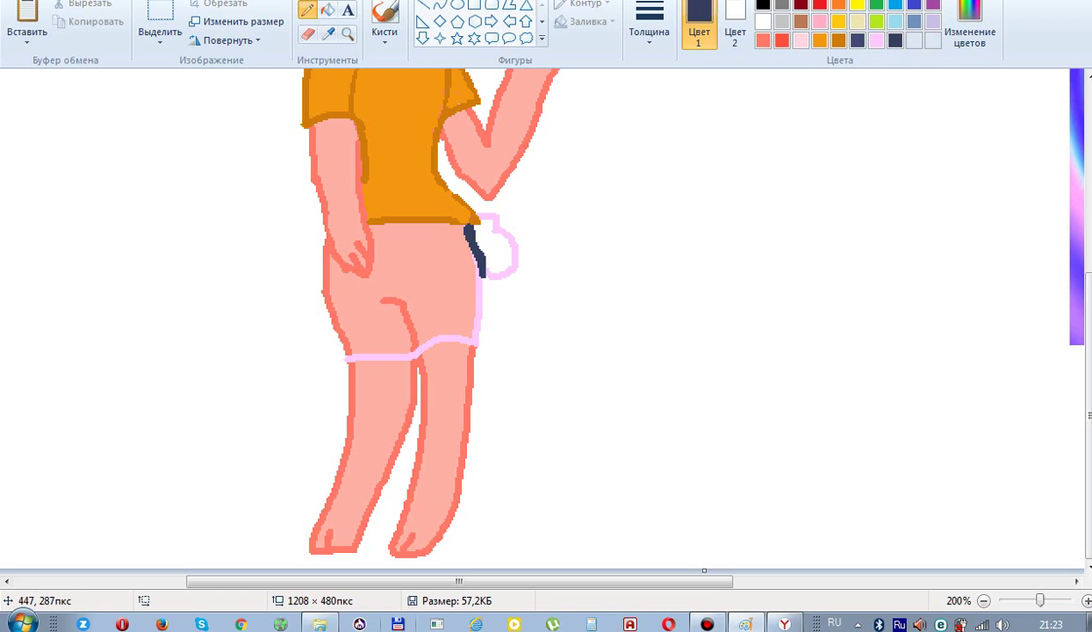
click(327, 10)
click(481, 293)
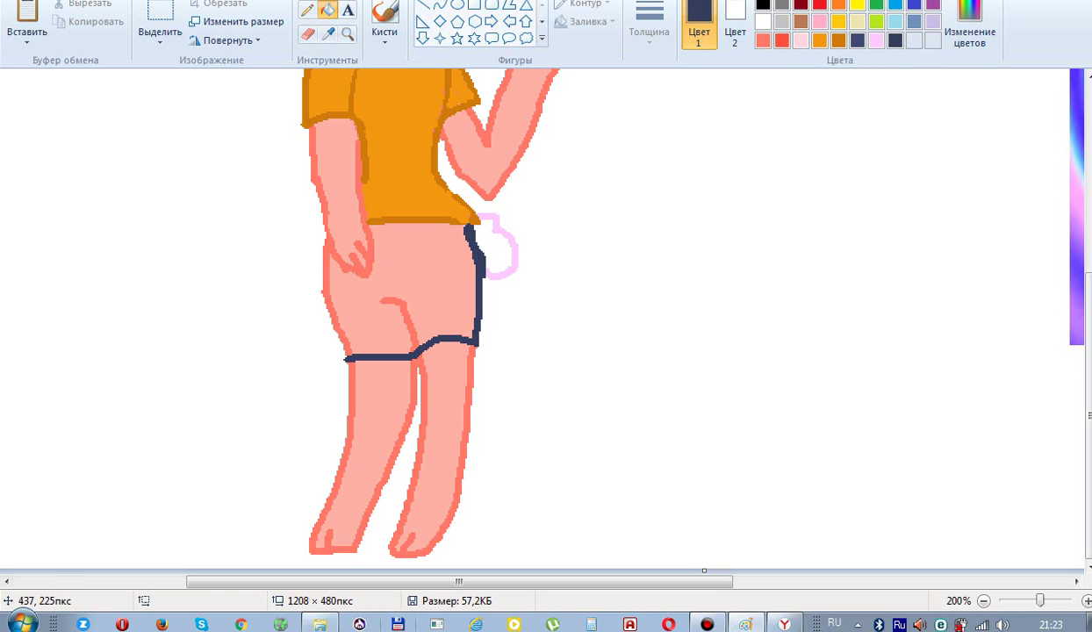
Extend the hip outline to the hand, recolour it and the crotch crease dark blue, and fill the shorts with the lighter blue
click(306, 9)
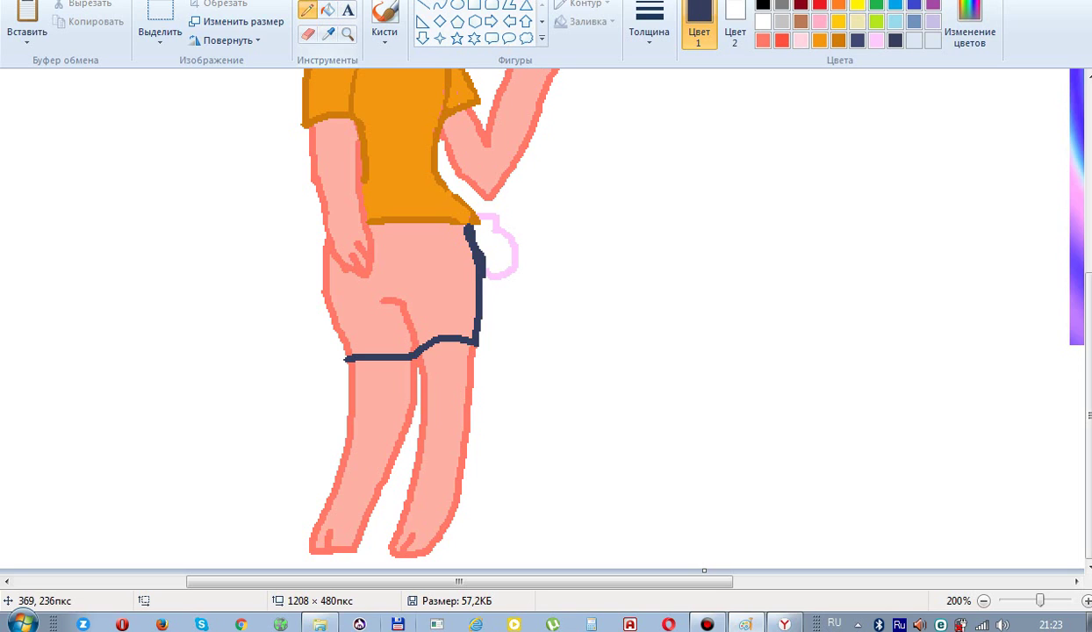
drag(324, 244, 317, 233)
click(327, 10)
click(335, 328)
click(401, 316)
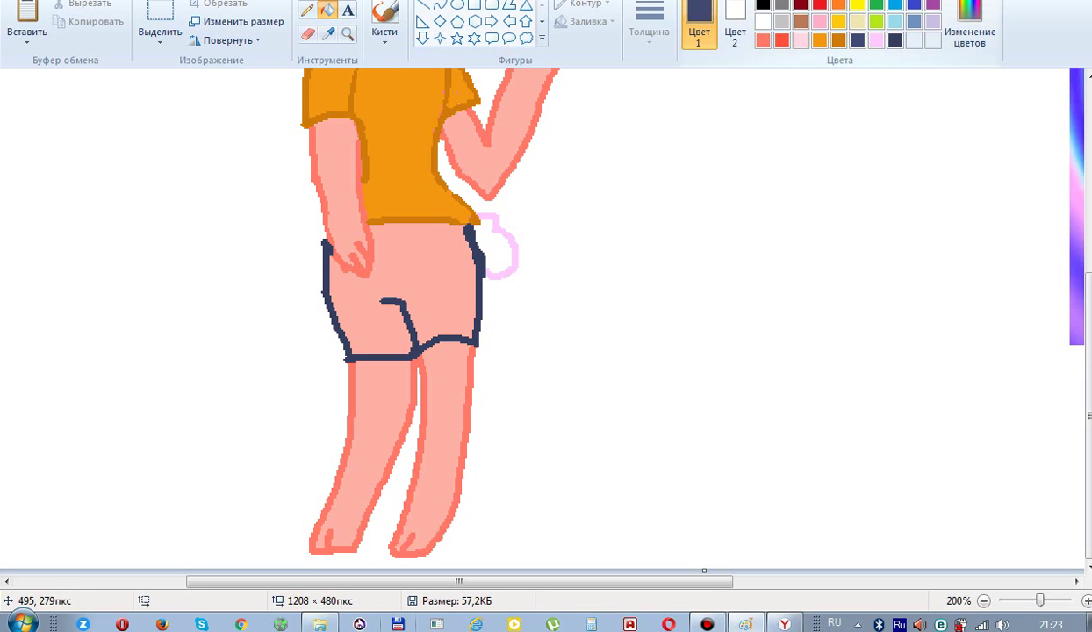
click(439, 302)
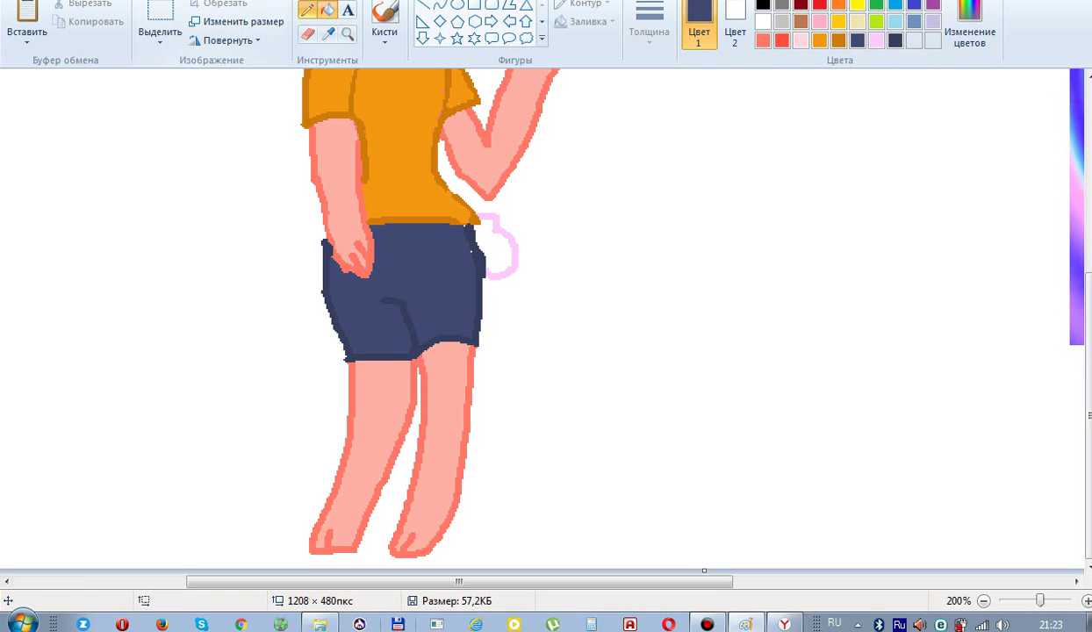
Draw a black sandal on each foot, with a flat sole and a looped strap over the toes
click(307, 10)
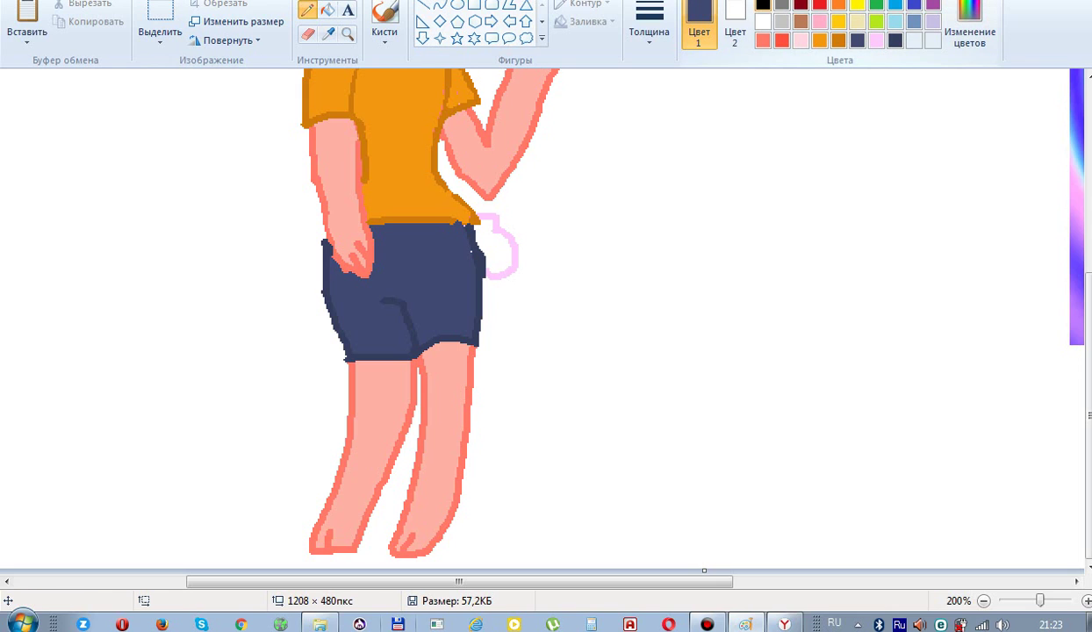
click(763, 4)
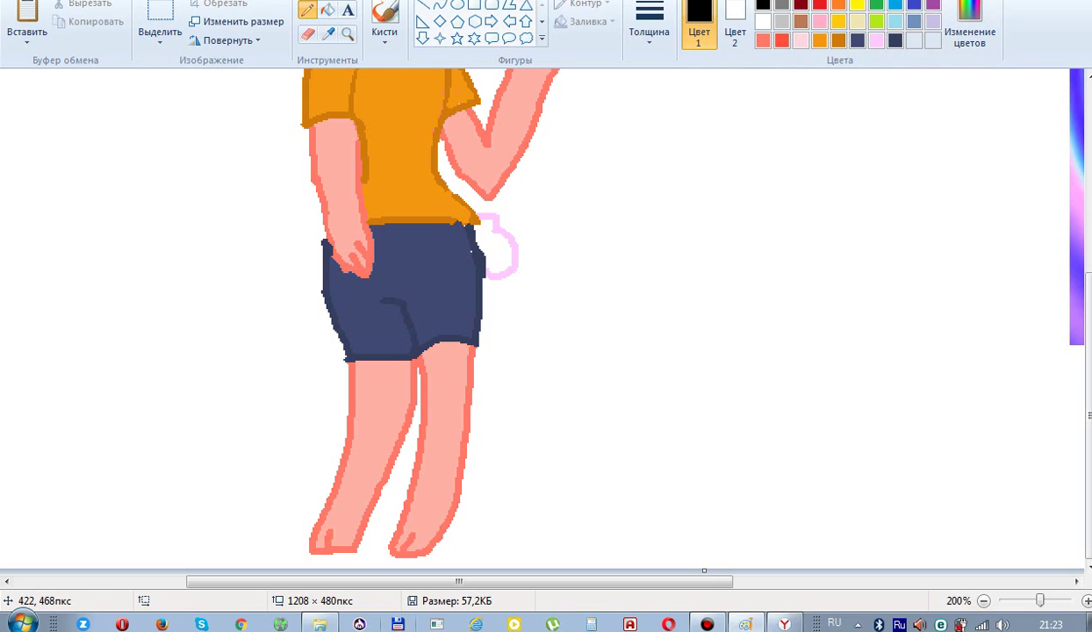
mouse_move(391, 546)
mouse_down()
mouse_move(395, 532)
mouse_move(434, 546)
mouse_move(393, 547)
mouse_up()
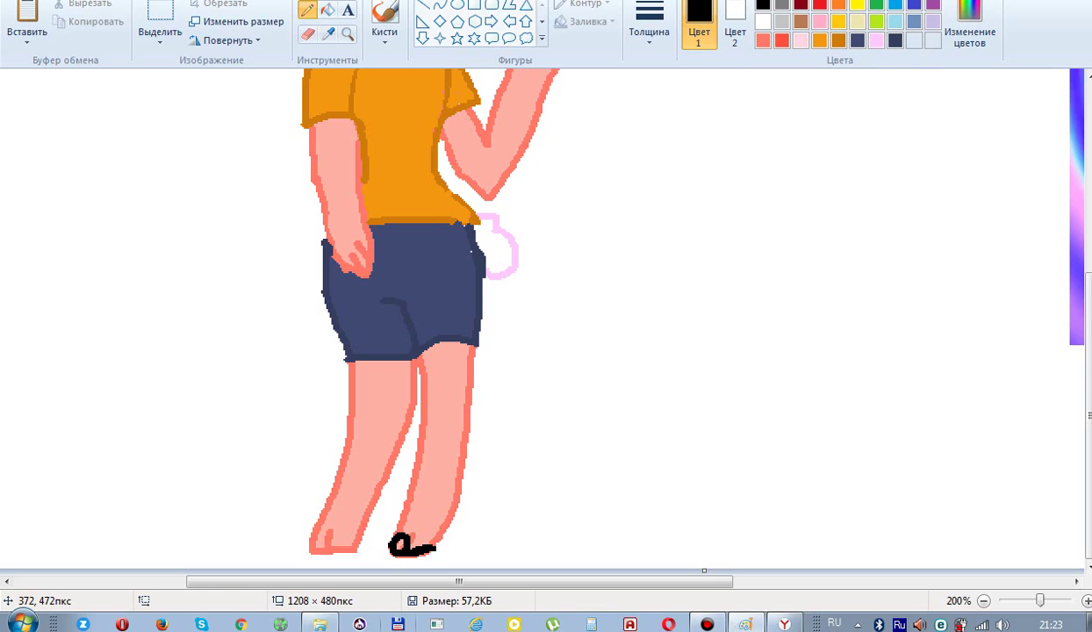
mouse_move(304, 549)
mouse_down()
mouse_move(321, 530)
mouse_move(330, 546)
mouse_move(316, 549)
mouse_move(353, 546)
mouse_up()
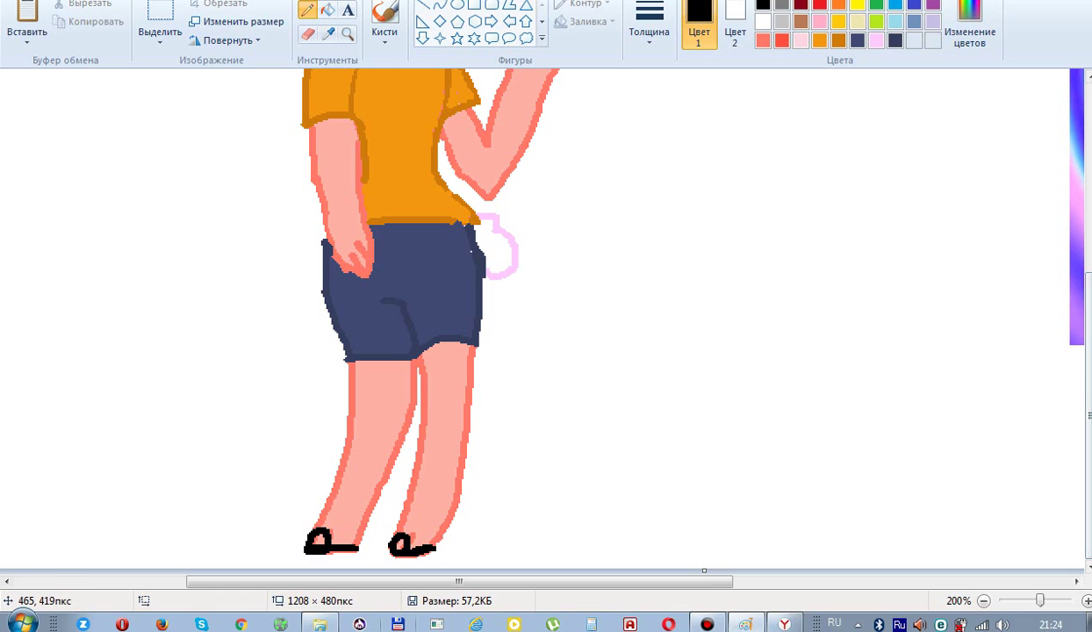
drag(409, 542, 421, 537)
drag(326, 536, 341, 538)
mouse_move(1086, 398)
mouse_down()
mouse_move(1087, 342)
mouse_move(1086, 398)
mouse_up()
mouse_move(459, 581)
mouse_down()
mouse_move(709, 581)
mouse_move(288, 581)
mouse_up()
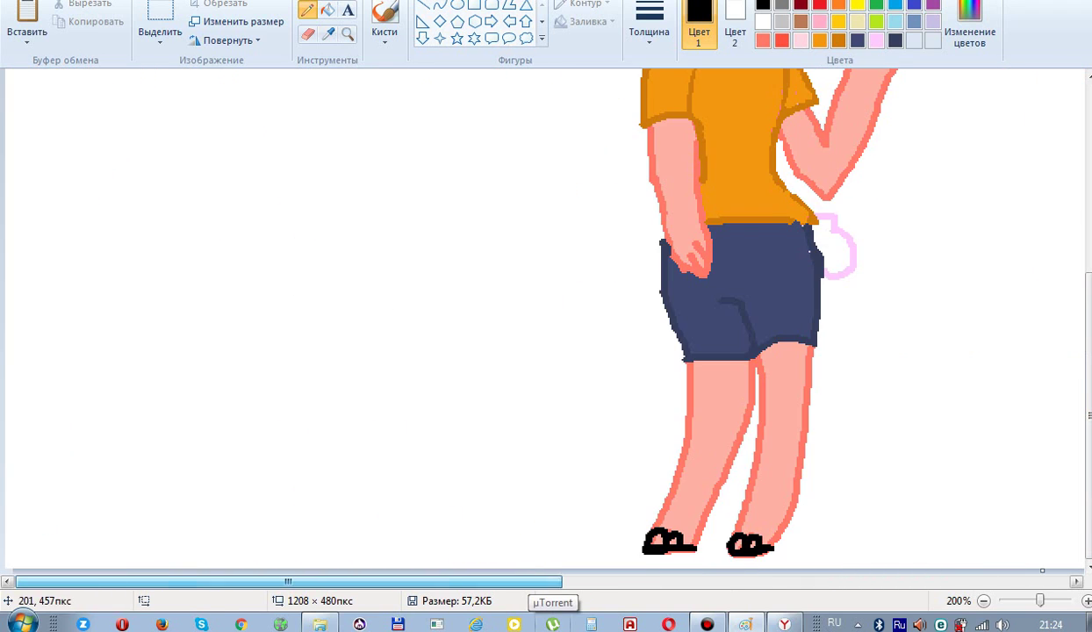
key(ctrl+z)
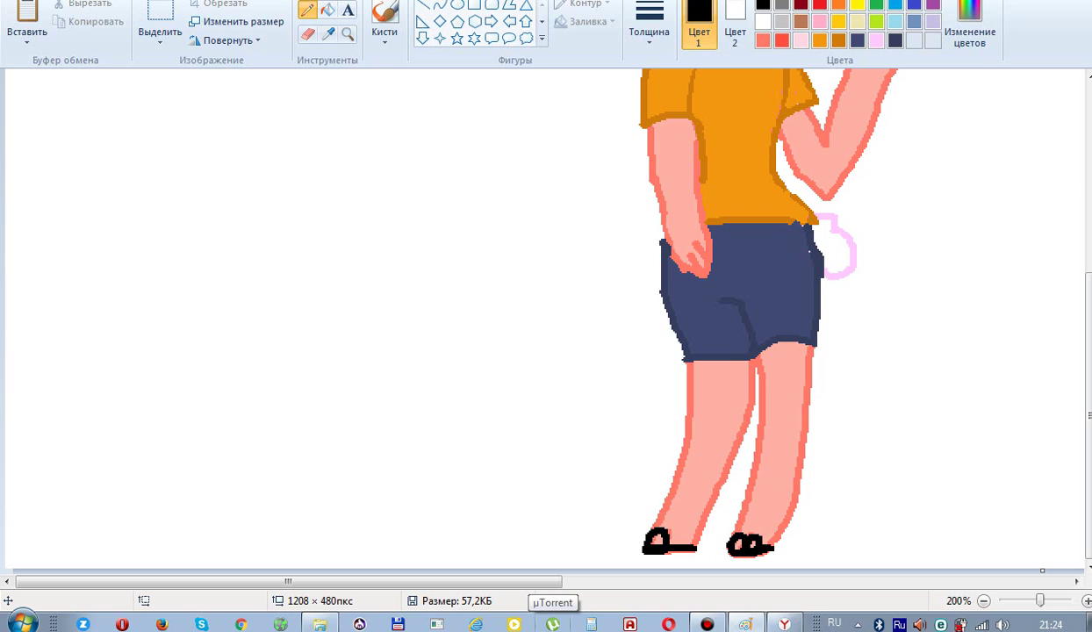
key(ctrl+z)
Sample the white background and trim the underside of the front foot's black sandal sole with it
click(328, 34)
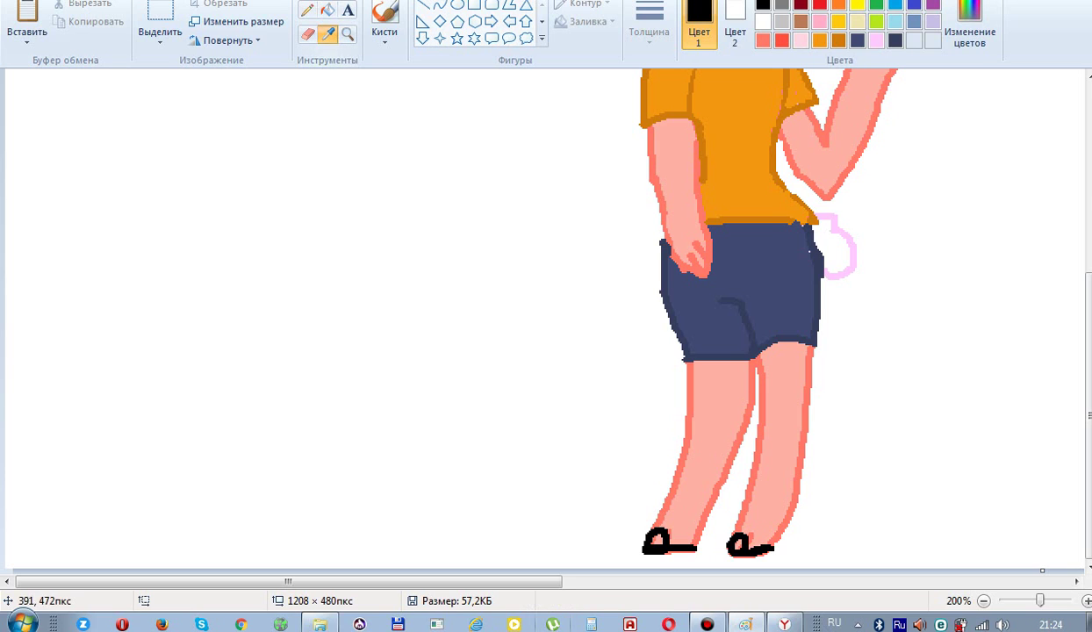
click(675, 558)
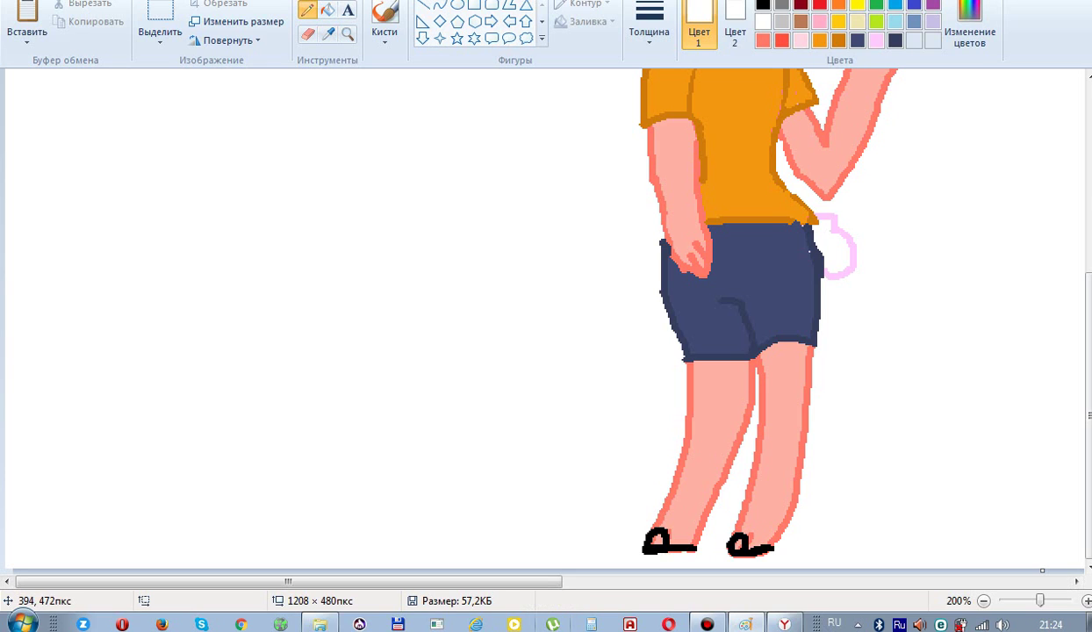
drag(697, 554, 649, 551)
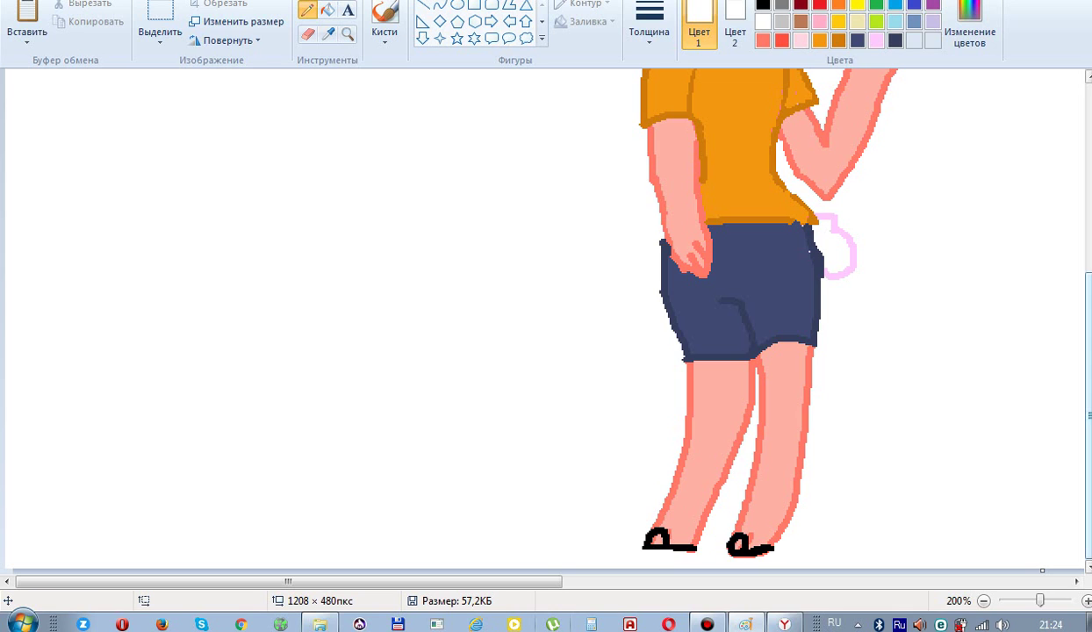
Close the open bottoms of both eyes with white lines and fill the eyes with white
drag(1087, 319, 1088, 149)
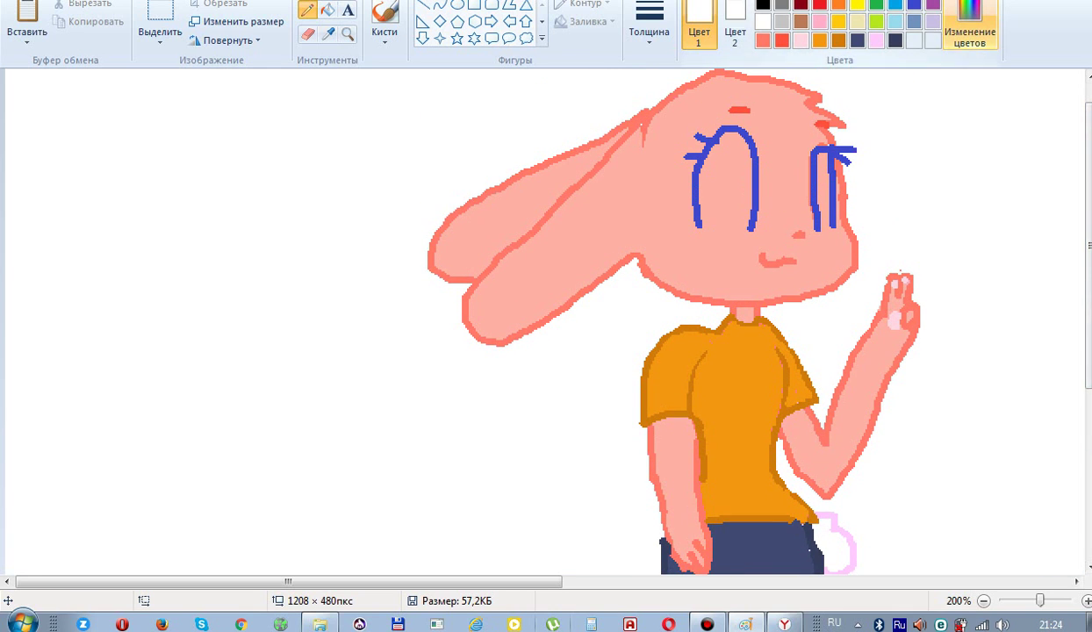
drag(701, 229, 749, 232)
drag(818, 231, 833, 227)
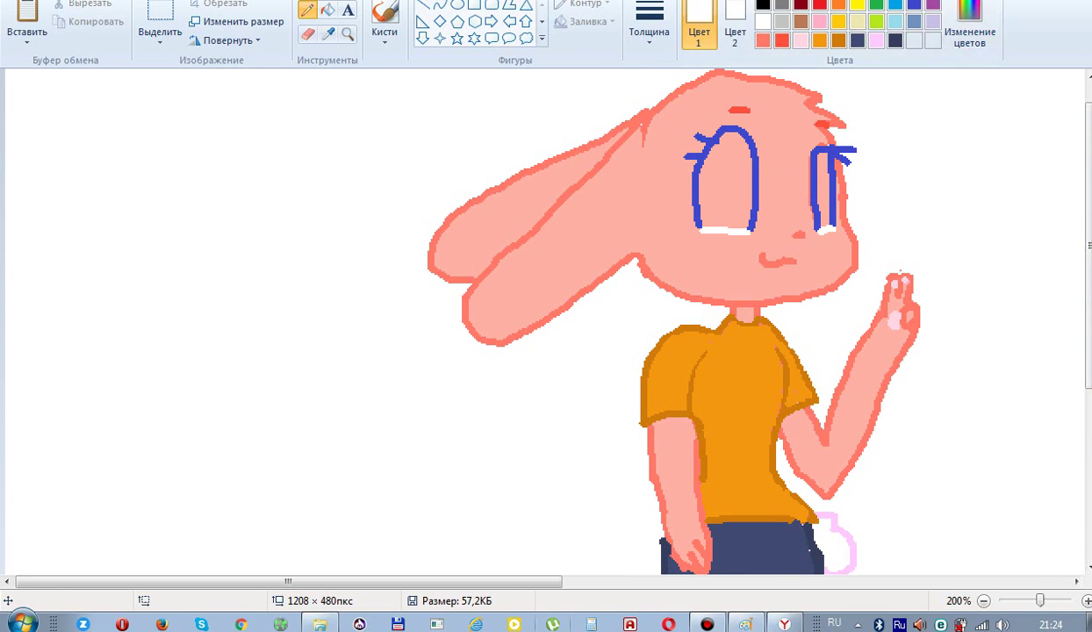
click(327, 9)
click(732, 210)
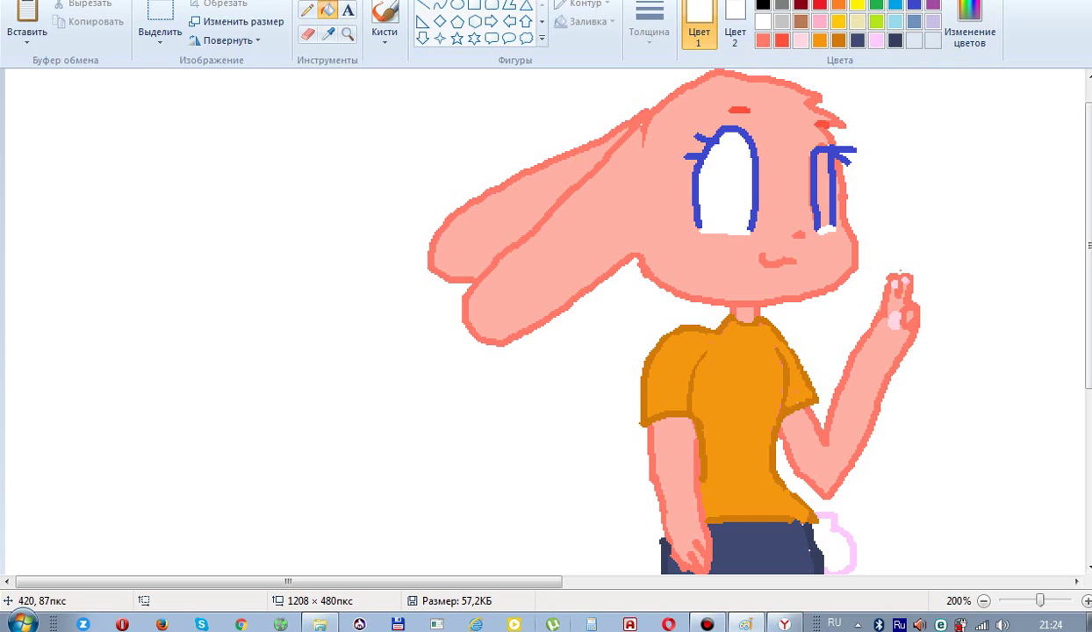
click(825, 198)
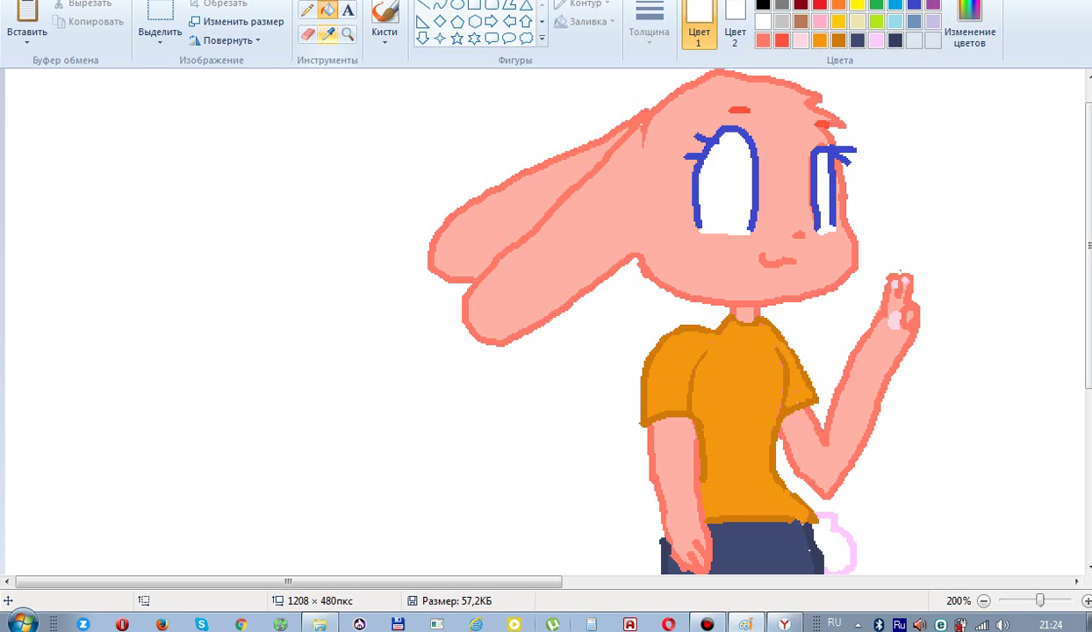
Sample the eye outline's blue and paint a solid iris in the upper part of each eye
click(328, 34)
click(751, 138)
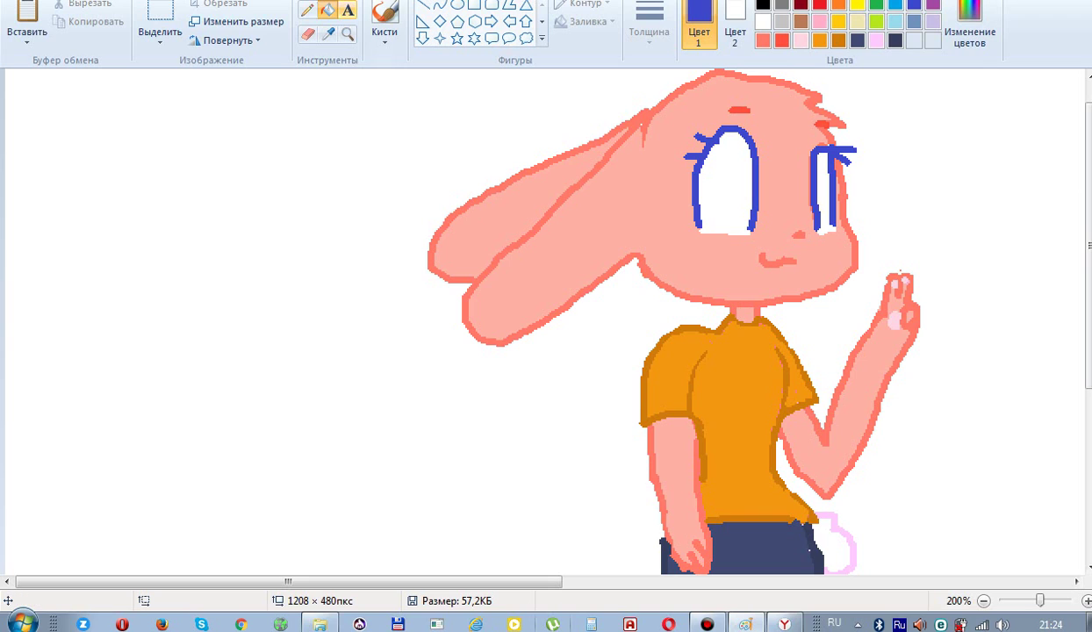
click(306, 9)
mouse_move(715, 130)
mouse_down()
mouse_move(707, 195)
mouse_move(727, 151)
mouse_move(713, 131)
mouse_up()
mouse_move(750, 167)
mouse_down()
mouse_move(757, 175)
mouse_move(745, 186)
mouse_up()
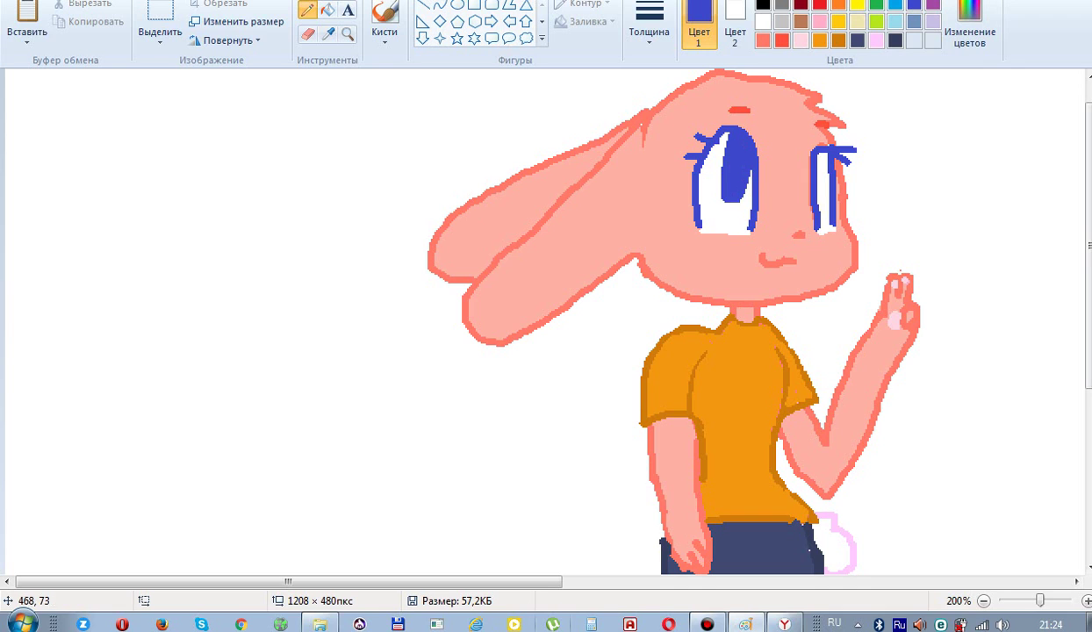
drag(818, 182, 826, 158)
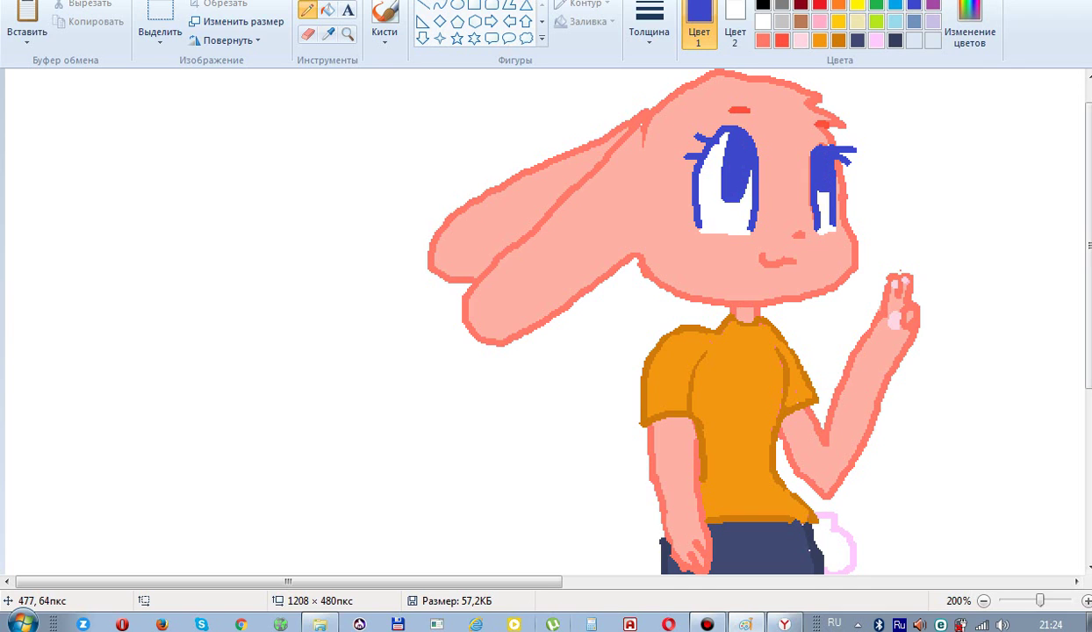